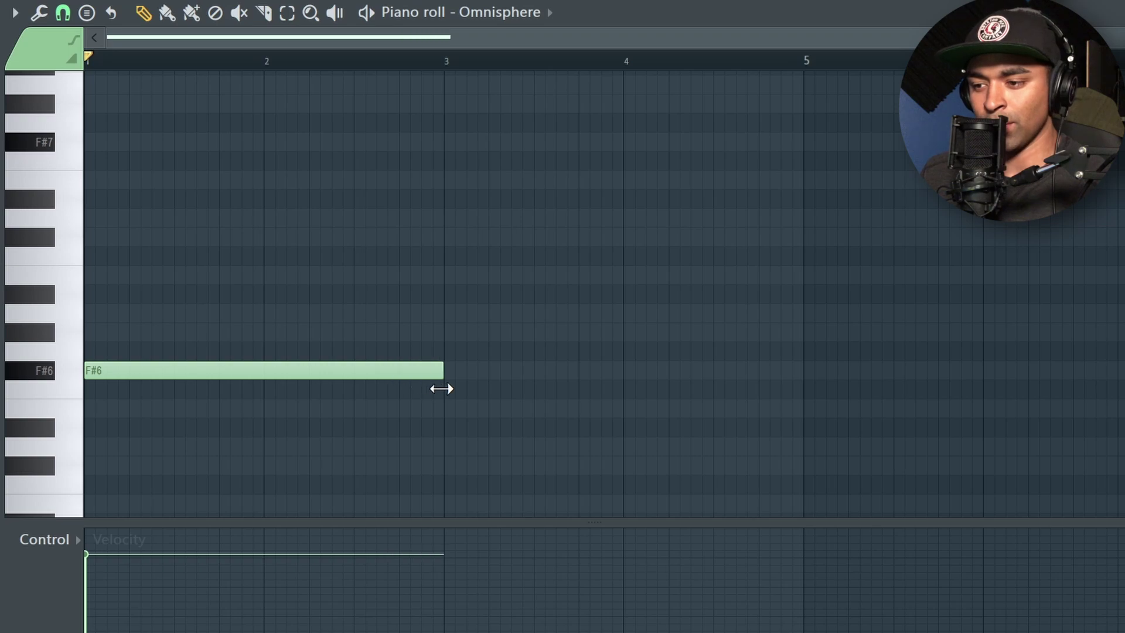
Add two-bar A6, C#7 and F#7 notes above the F#6 at bar 1 to complete the first chord
click(87, 307)
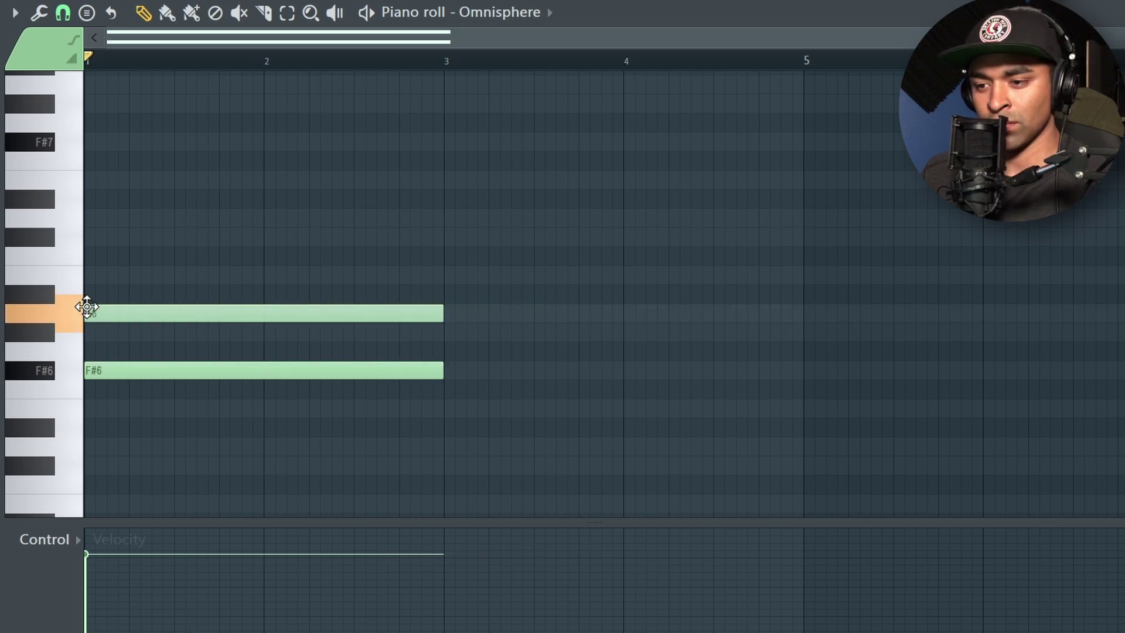
click(93, 236)
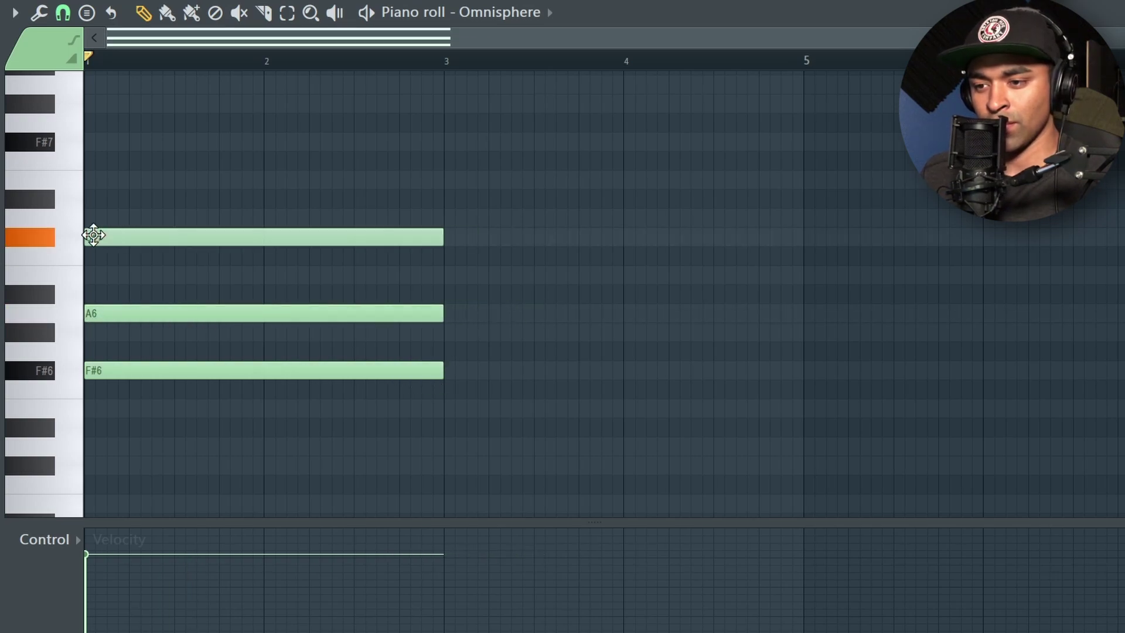
click(121, 146)
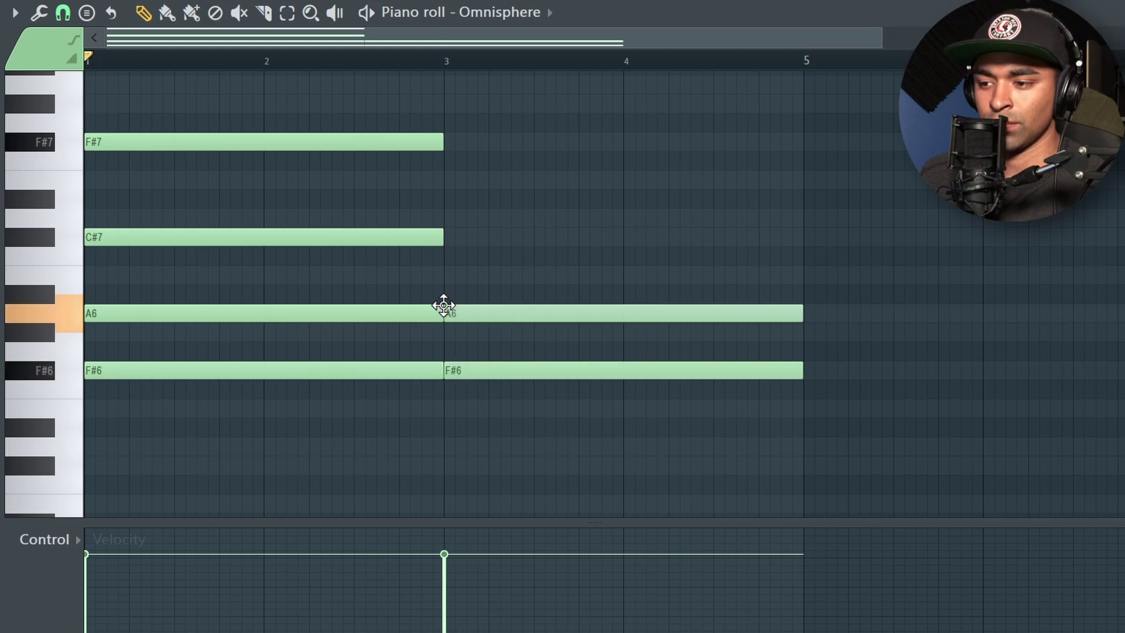
Move the second chord's A6 up to B6 and add two-bar C#7 and F#7 notes at bar 3
drag(443, 305, 447, 225)
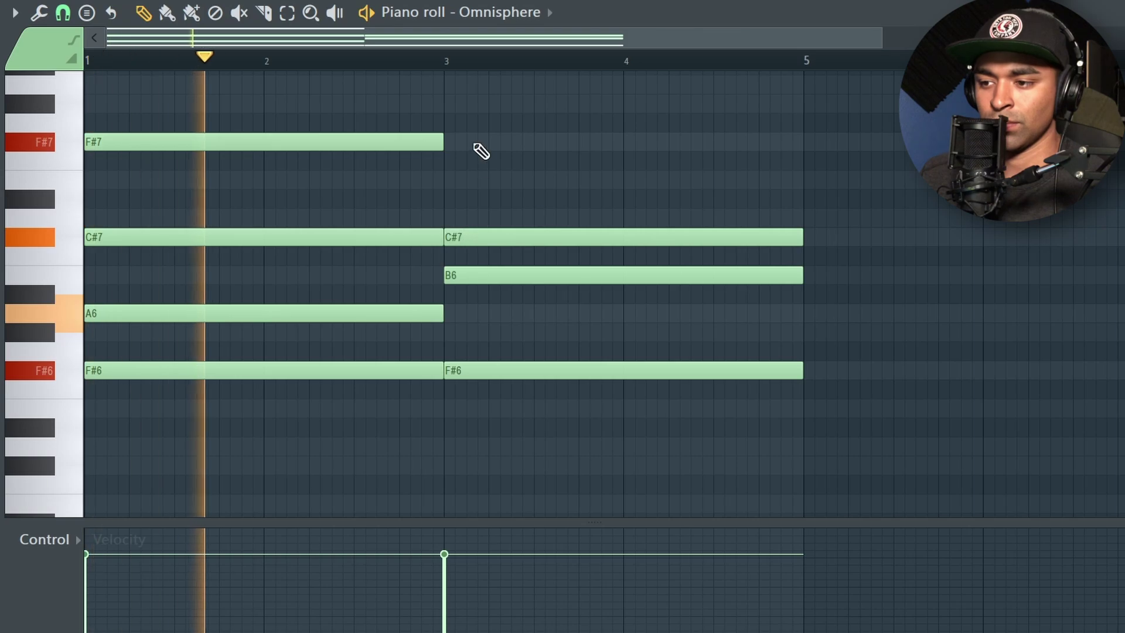
click(453, 144)
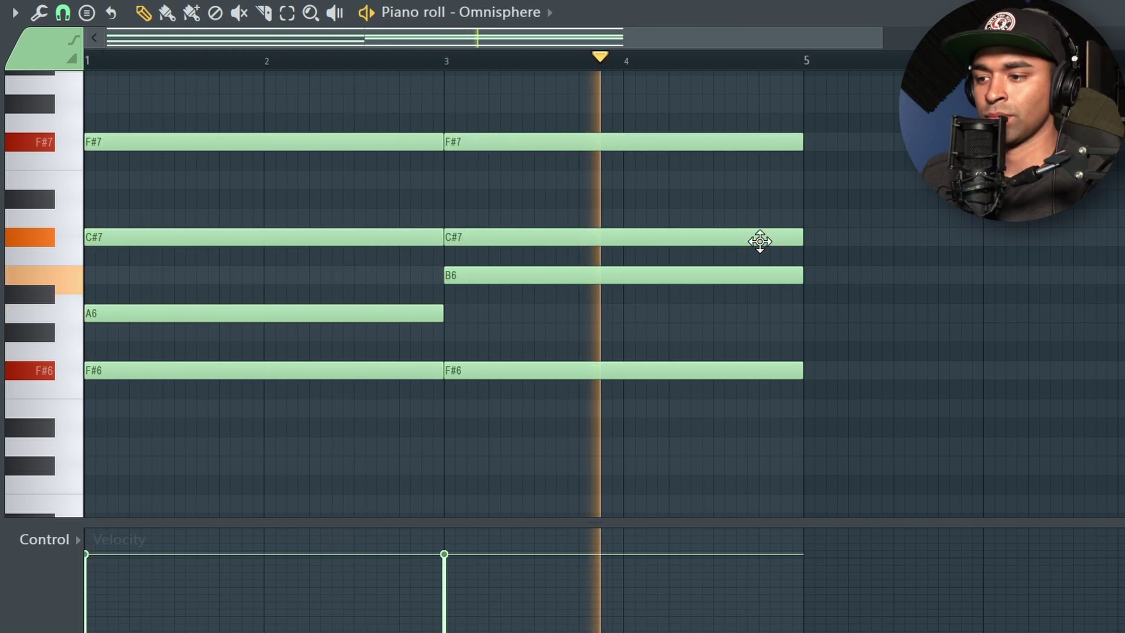
scroll(759, 238, down, 1)
key(space)
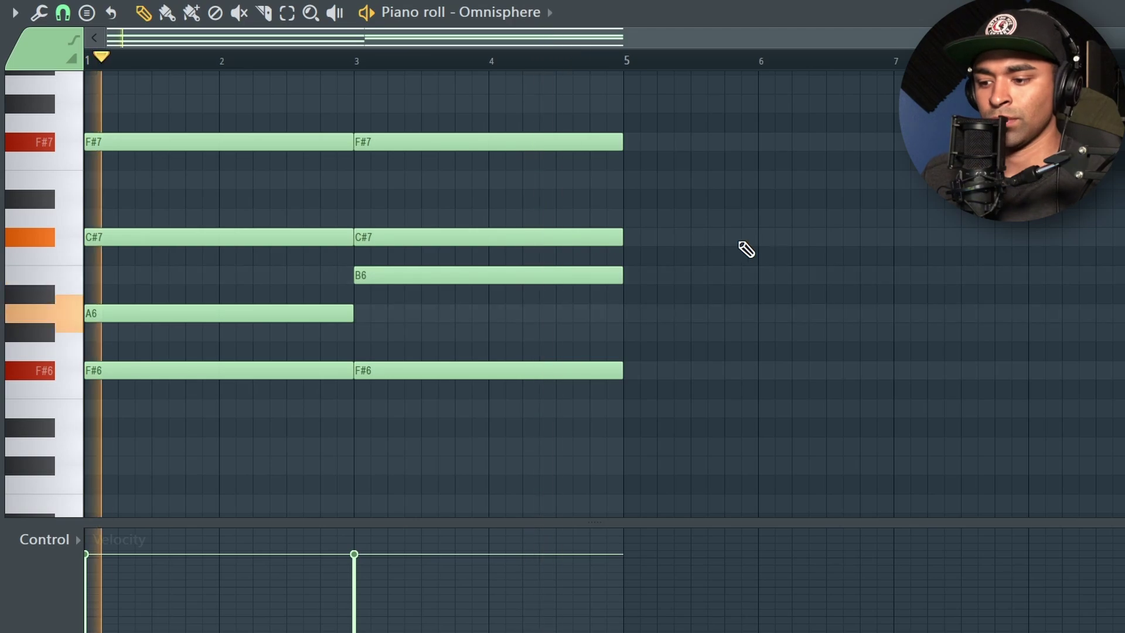
Duplicate the two-chord pattern into bars 5 to 8
key(ctrl+b)
key(ctrl+d)
scroll(766, 98, down, 1)
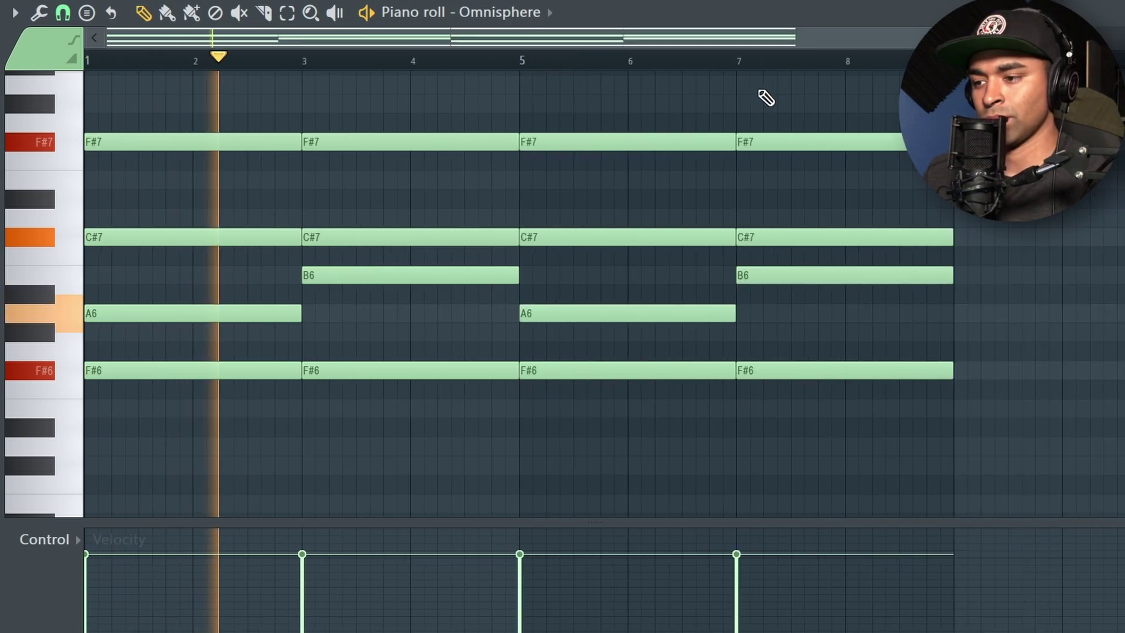
Delete the F#7, C#7, B6 and F#6 notes of the fourth chord at bar 7
scroll(766, 98, down, 1)
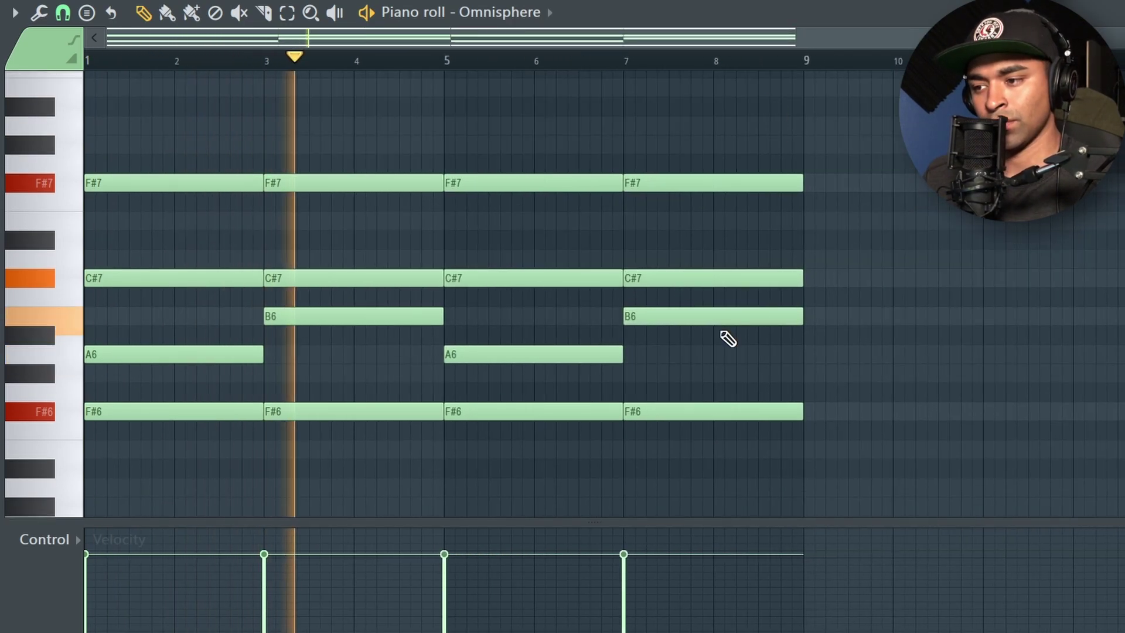
right_click(728, 182)
right_click(728, 278)
right_click(728, 316)
right_click(729, 412)
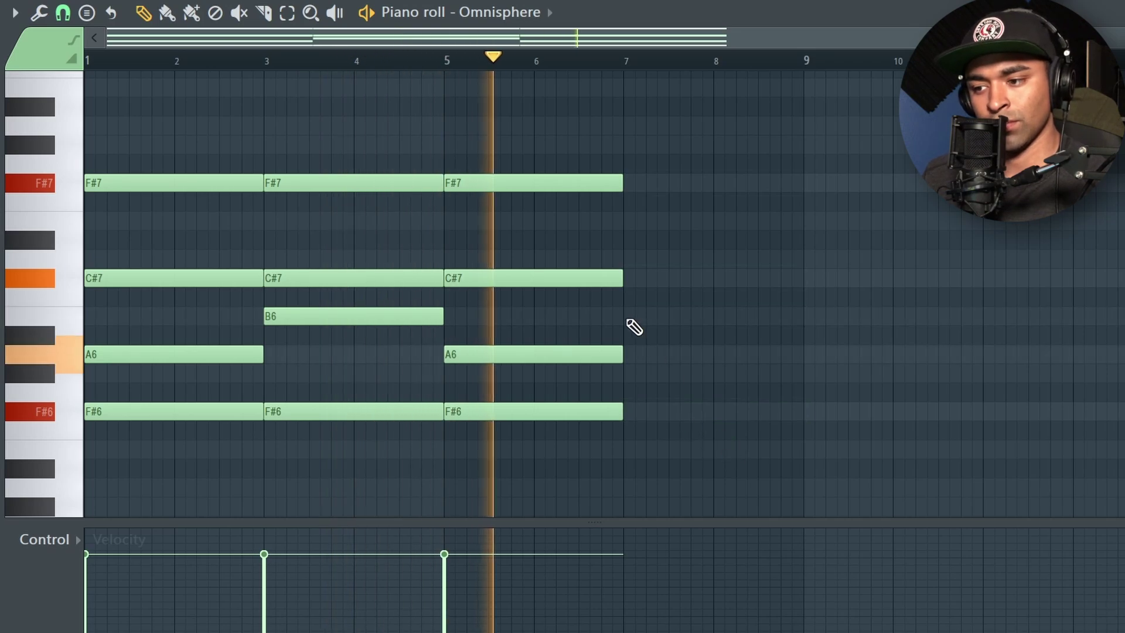
Build a new two-bar chord at bar 7 from the notes D6, F#6, A6 and D7
scroll(667, 385, down, 2)
key(space)
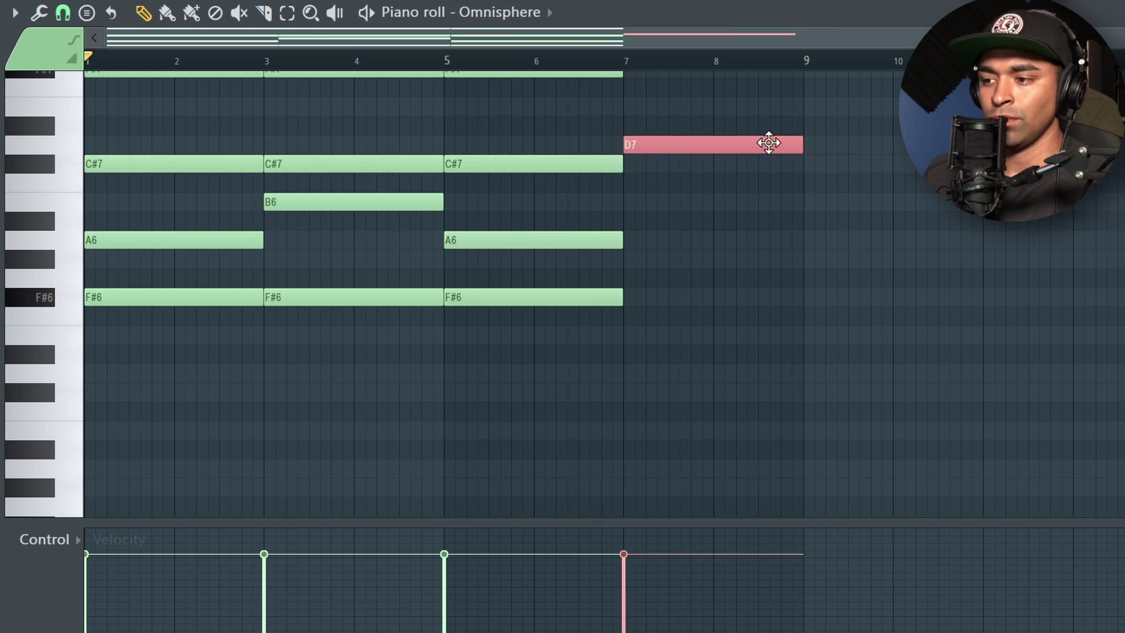
key(ctrl+Down)
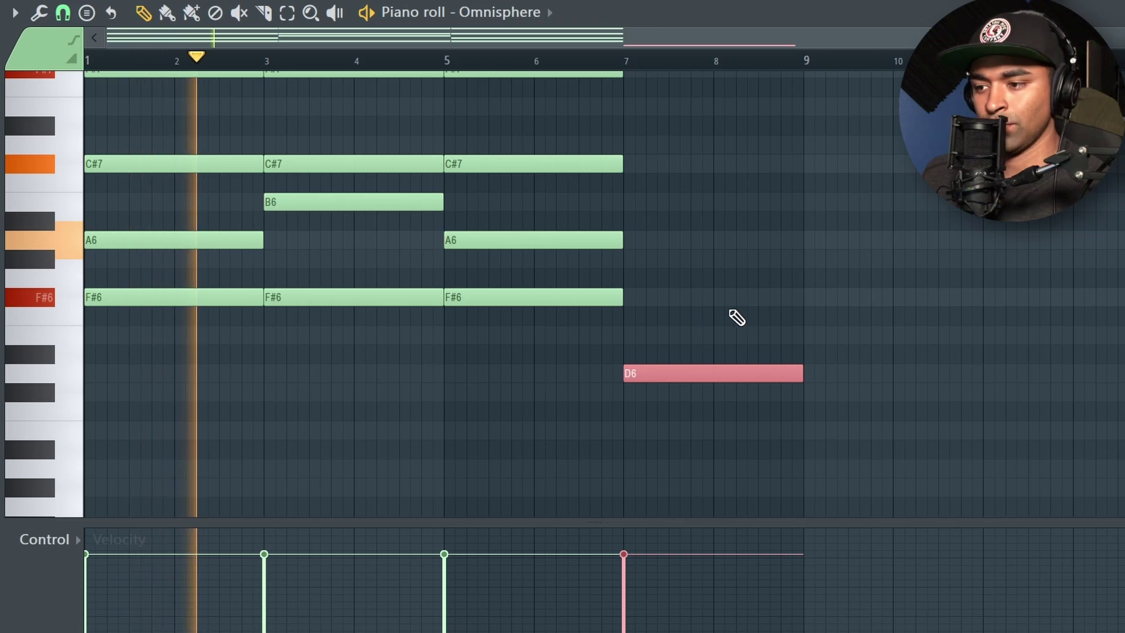
drag(674, 299, 623, 301)
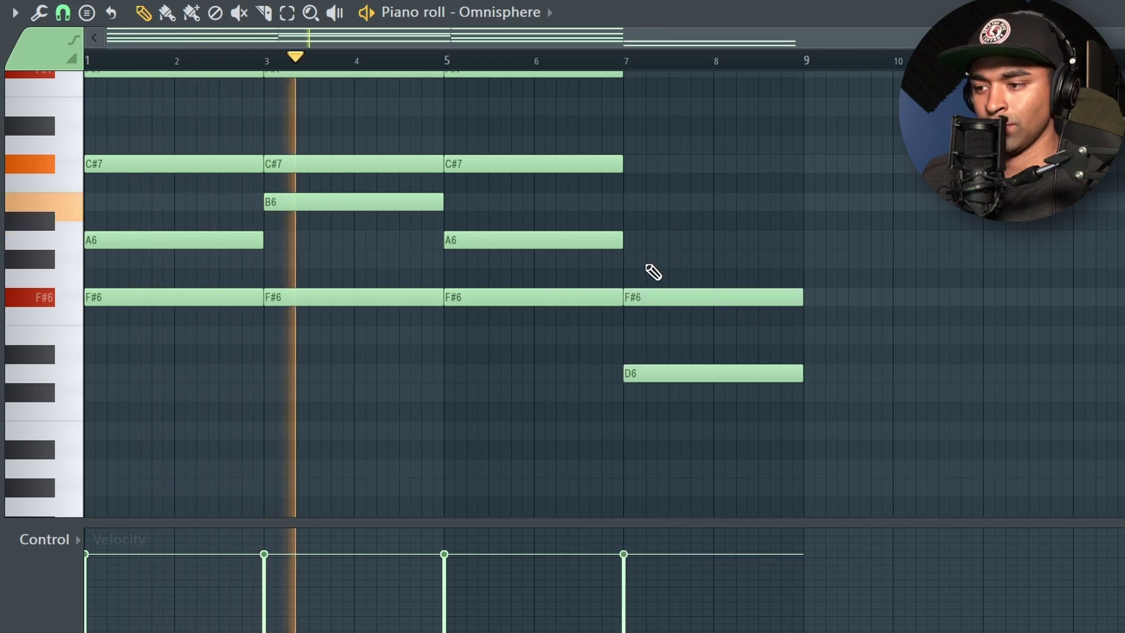
drag(633, 245, 626, 251)
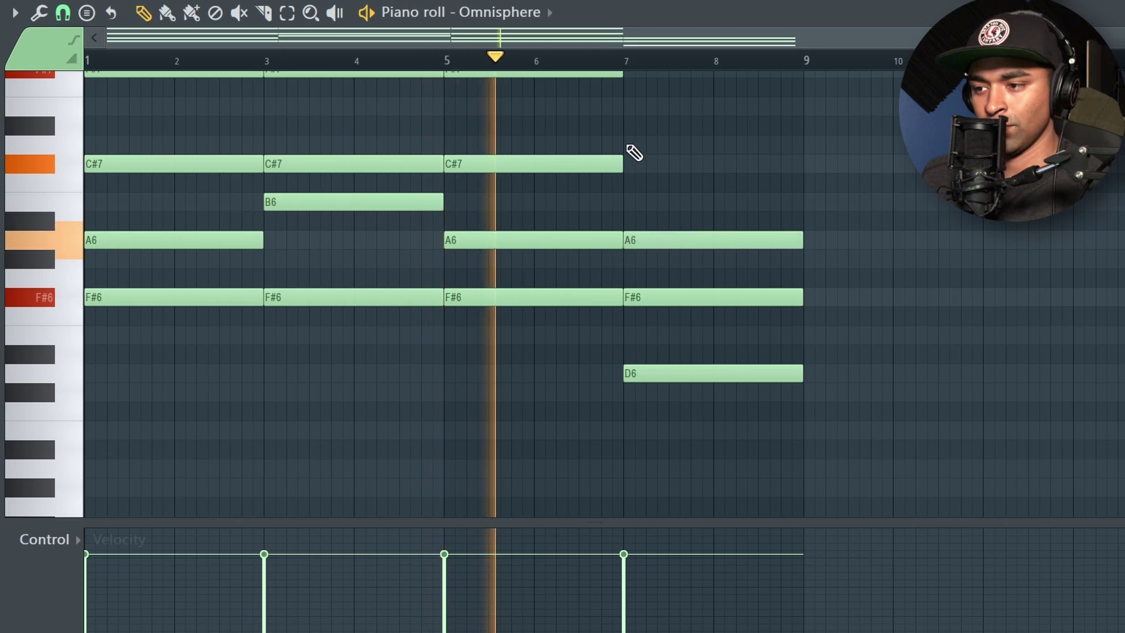
click(630, 146)
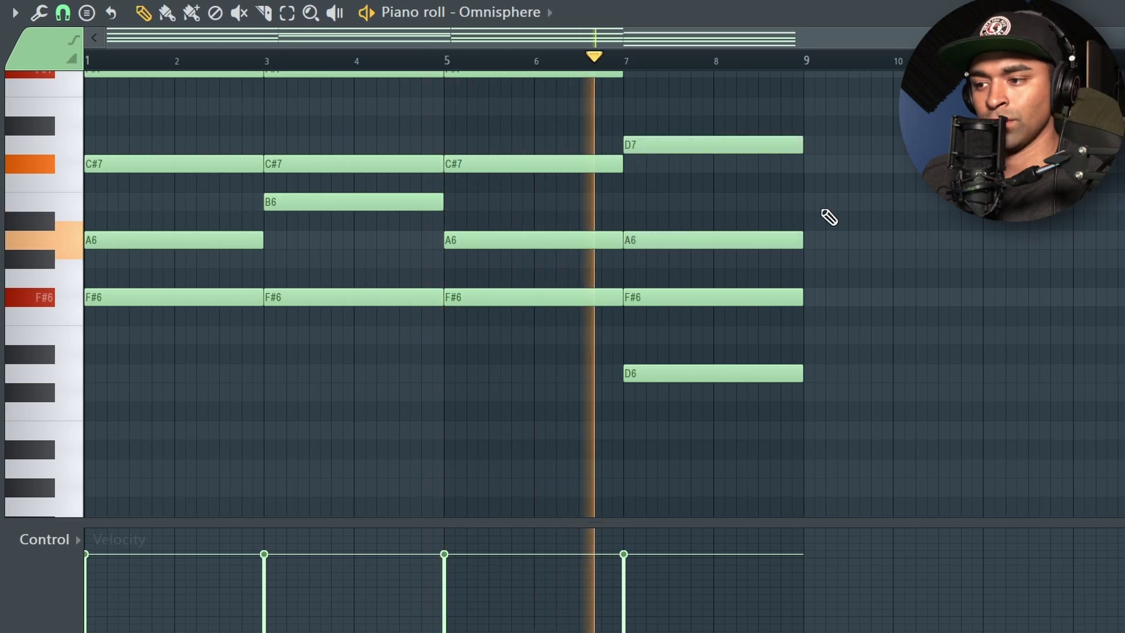
Raise the F#6 note in the last chord at bar 7 to G#6
scroll(823, 234, up, 5)
scroll(806, 291, down, 2)
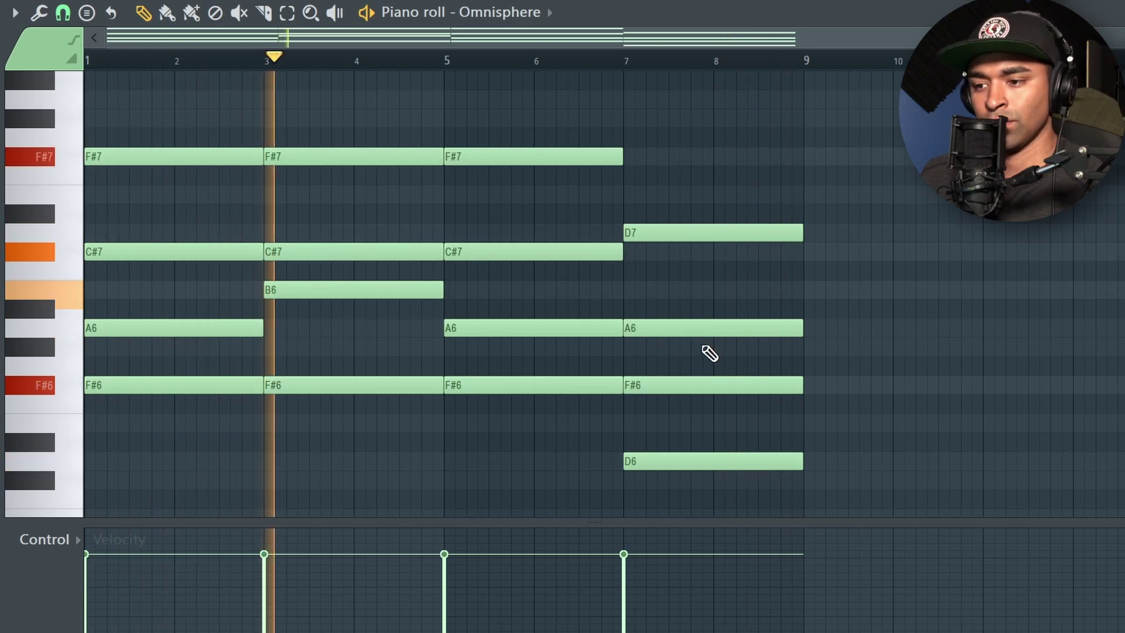
drag(691, 390, 691, 344)
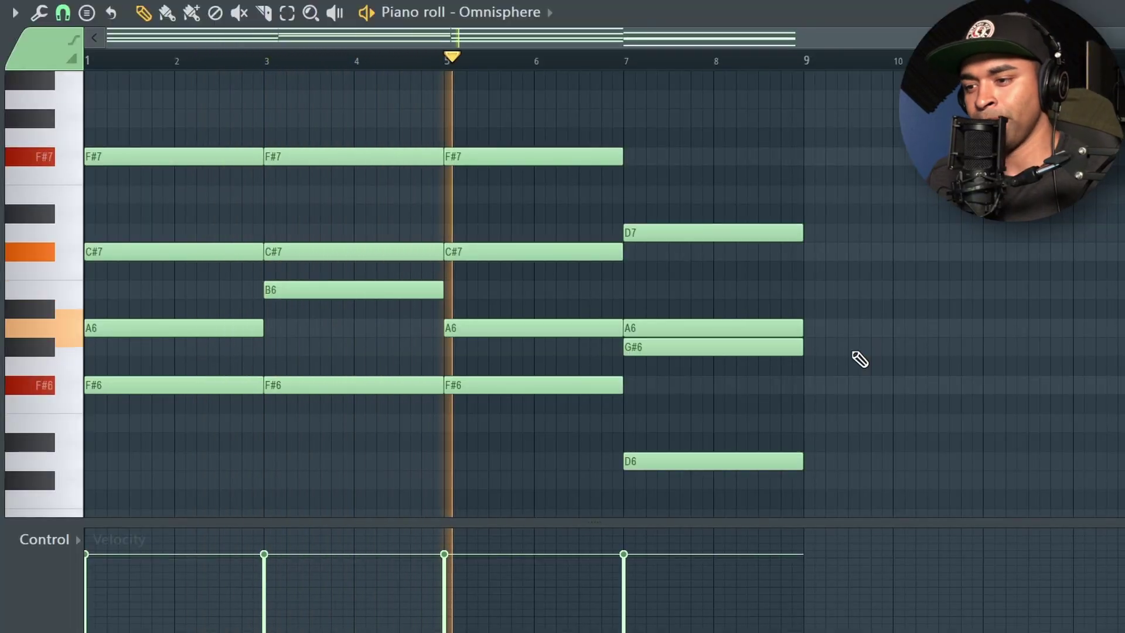
scroll(844, 378, down, 4)
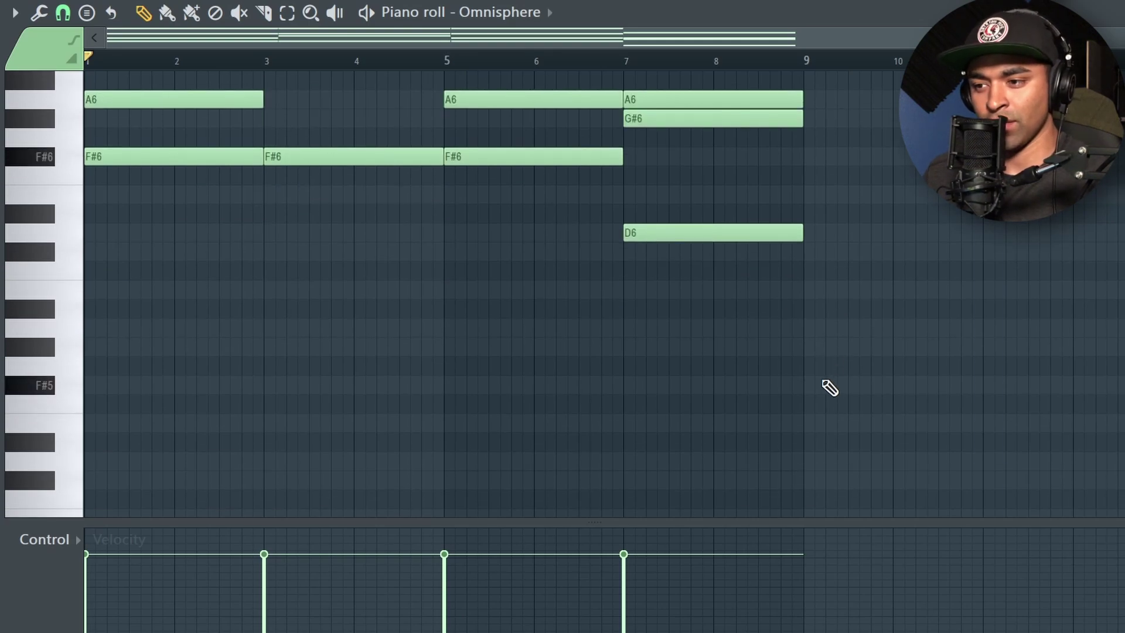
scroll(814, 369, up, 2)
scroll(770, 378, down, 2)
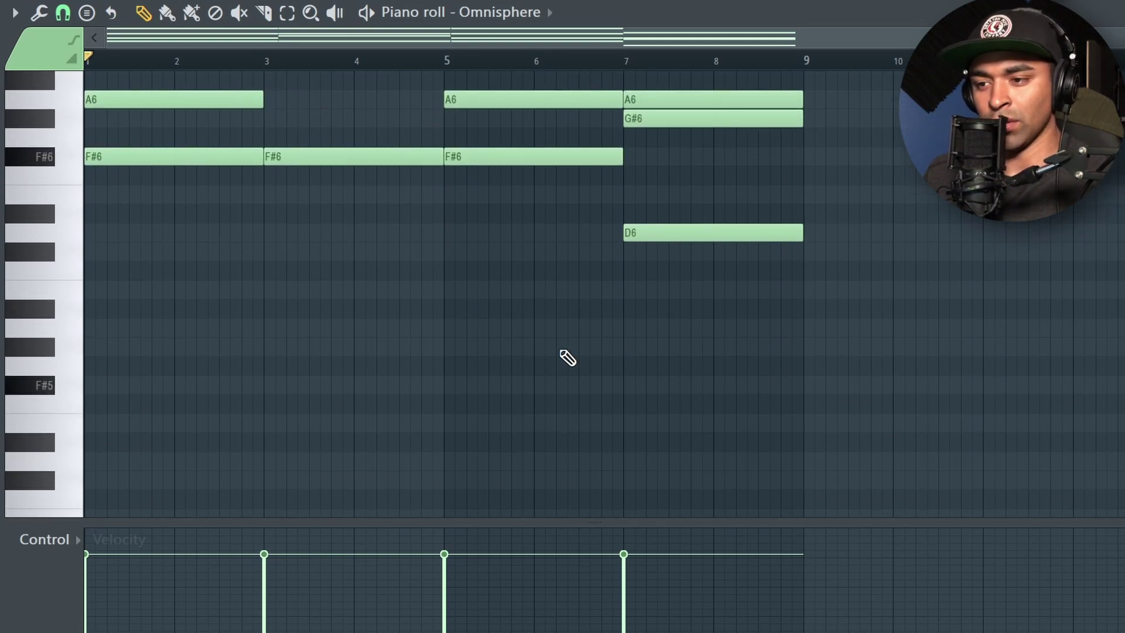
scroll(410, 311, down, 1)
scroll(381, 299, up, 4)
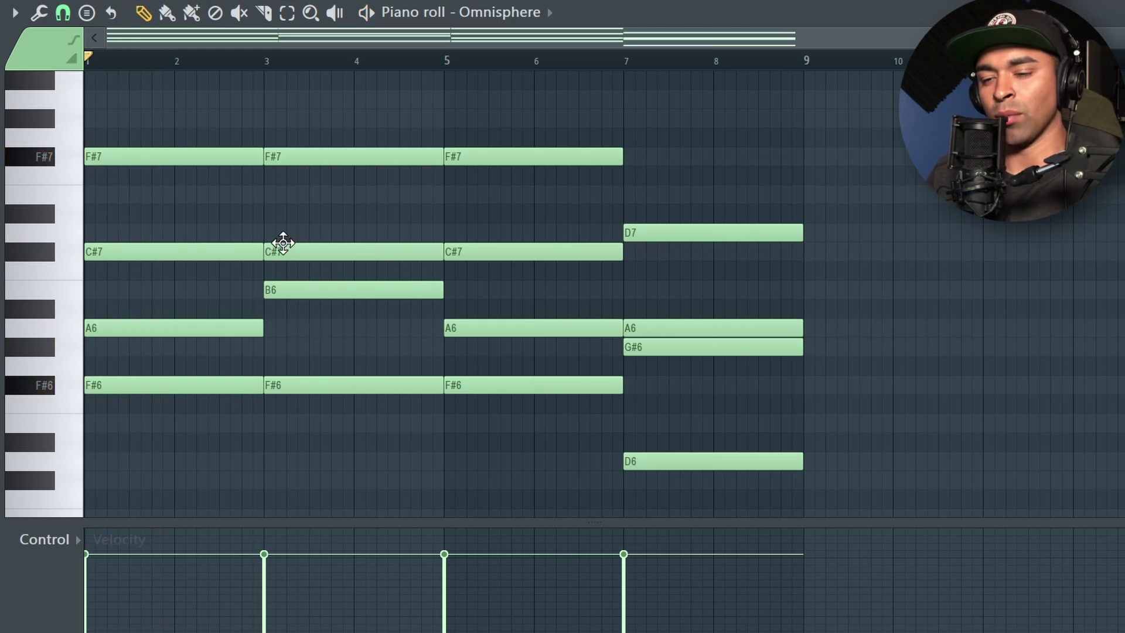
Shape the first chord's melody: A6 on beat 2 of bar 1, B6 on beat 4, and a one-bar G#6 at bar 2
drag(117, 327, 141, 327)
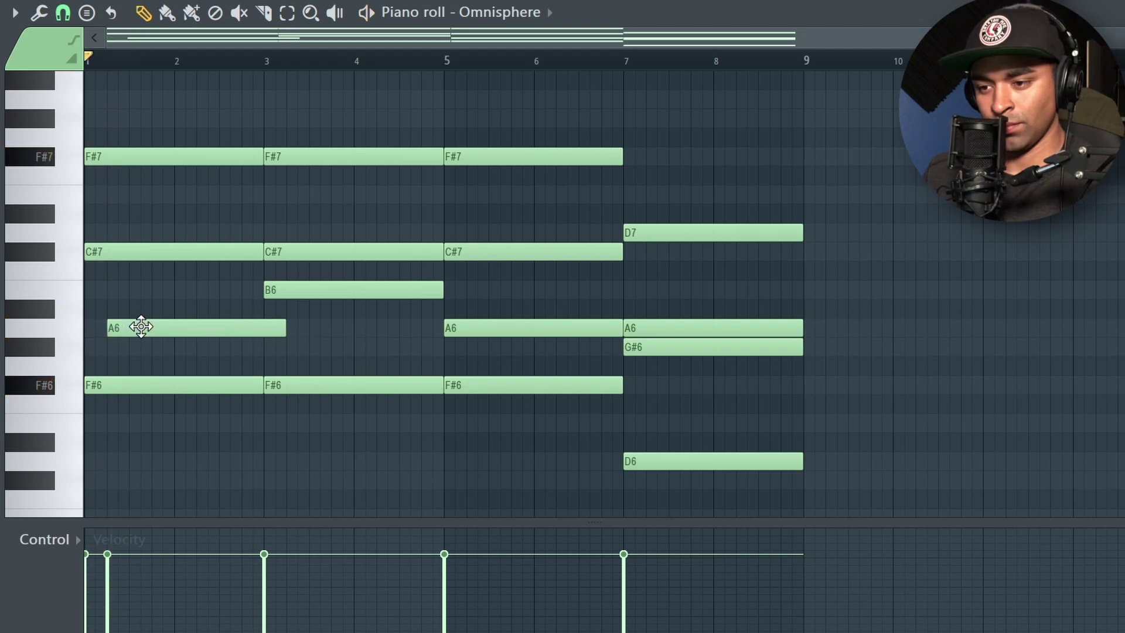
drag(120, 289, 195, 293)
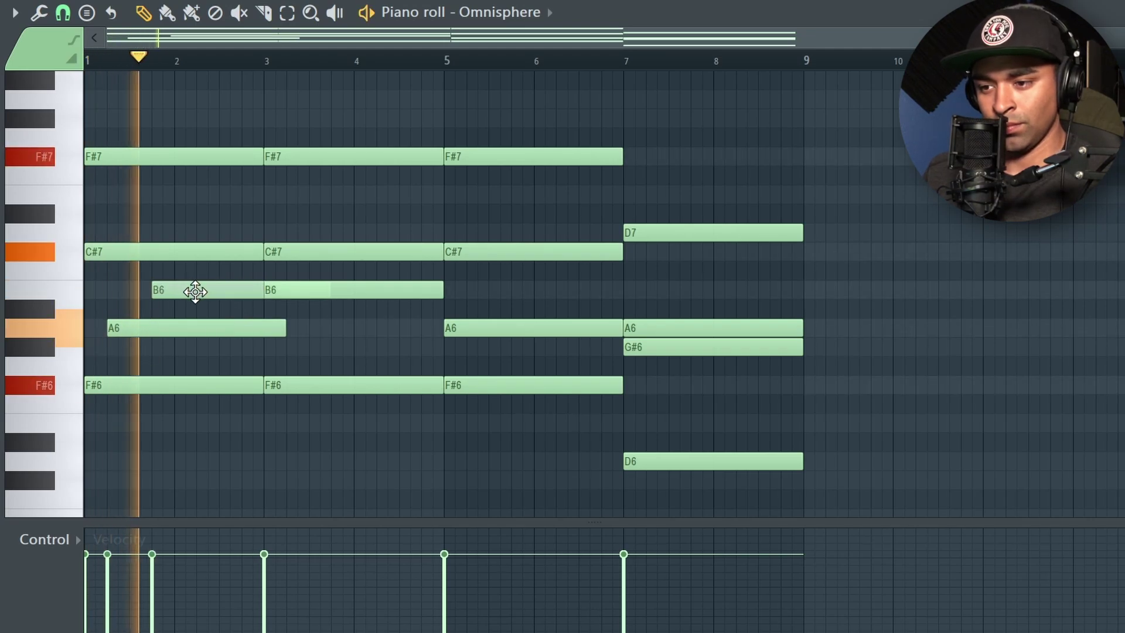
key(space)
click(173, 347)
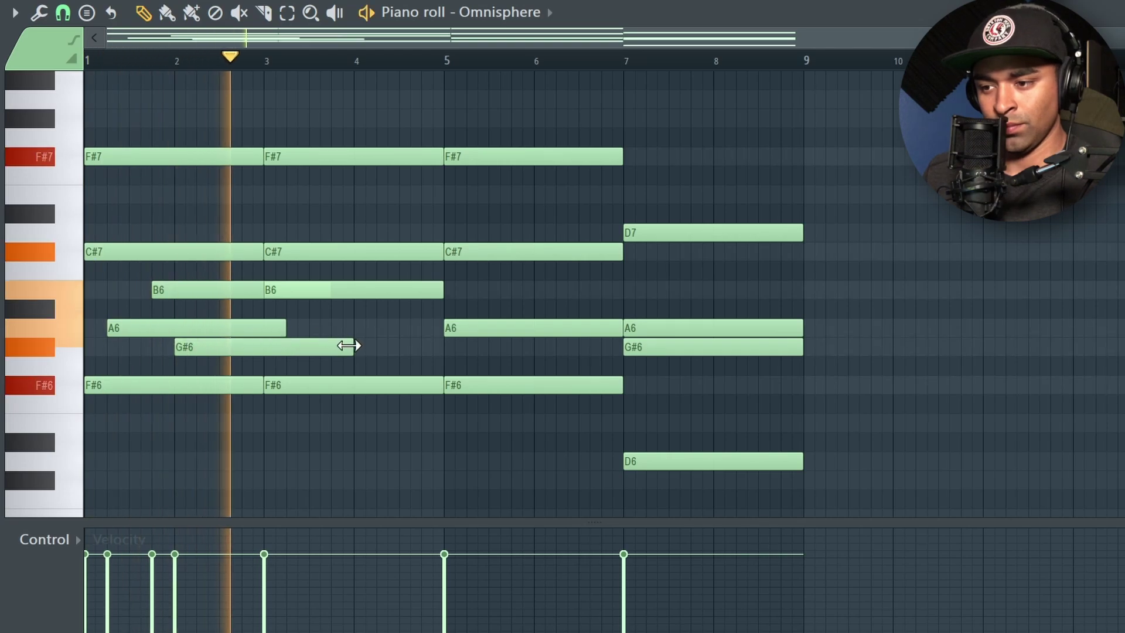
drag(353, 347, 270, 350)
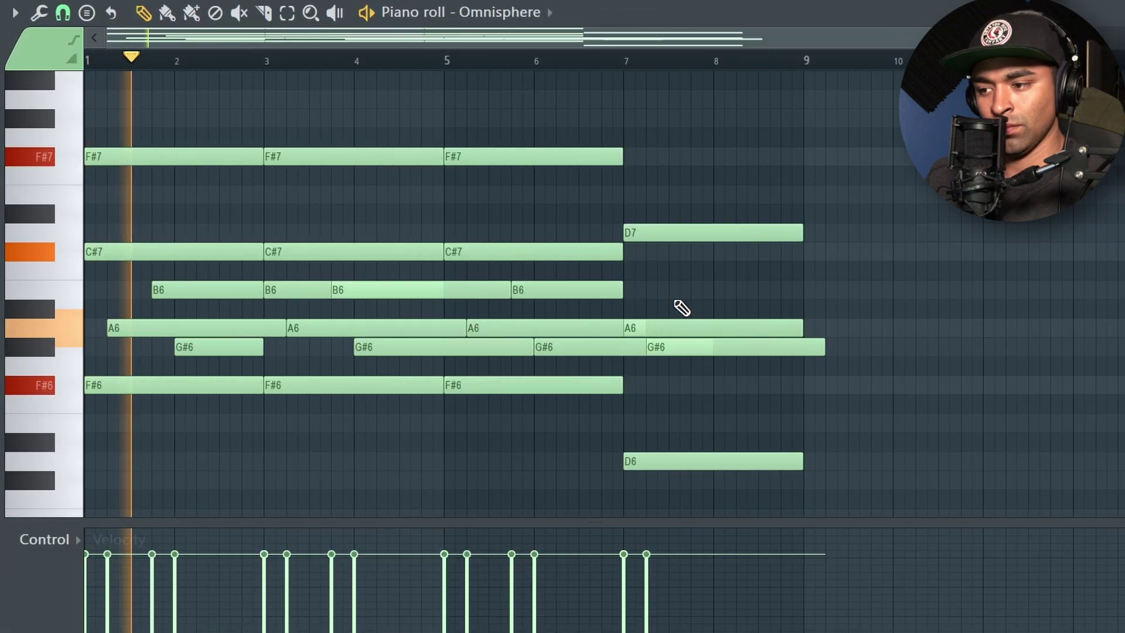
Extend the last chord's melody with B6 on beat 3 of bar 7 and G#6 at the start of bar 8
click(673, 291)
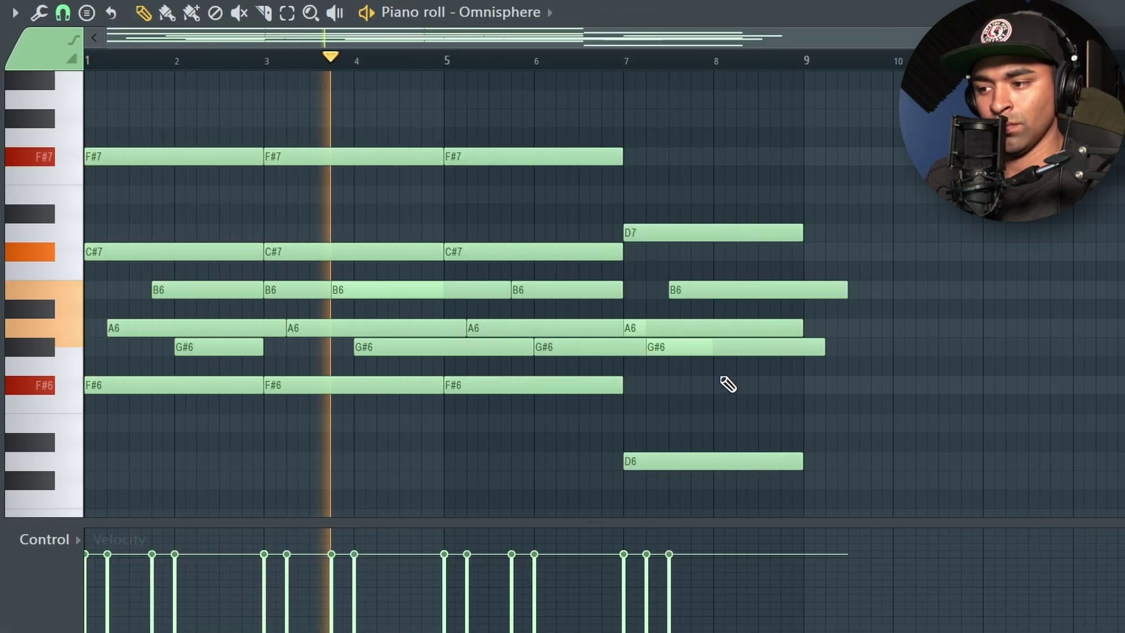
drag(726, 385, 715, 335)
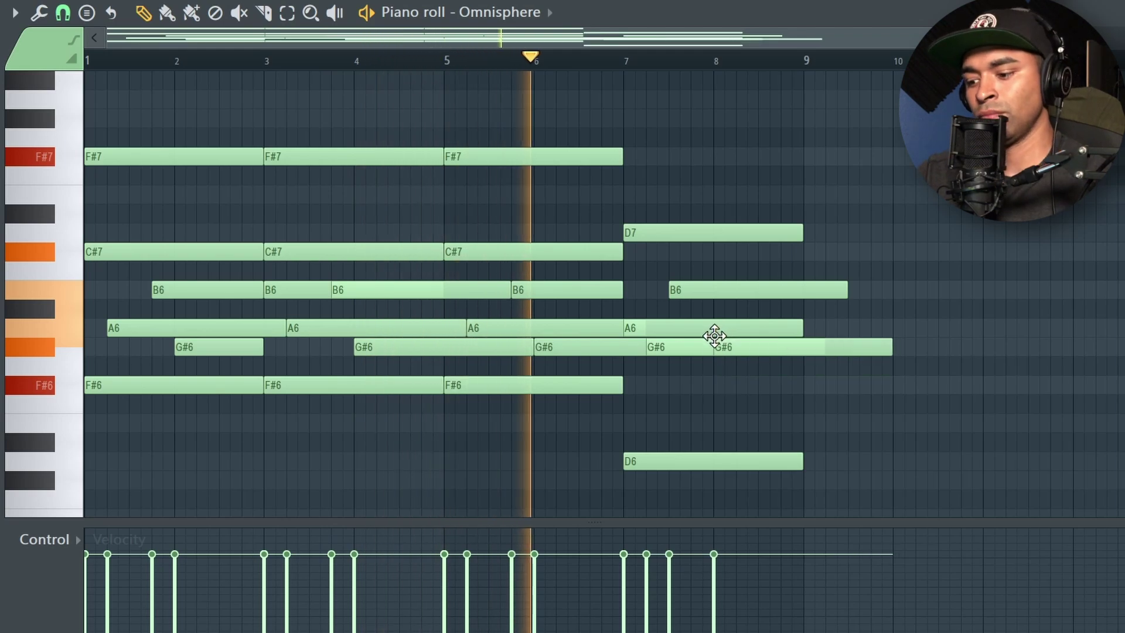
Try shortening all notes so each ends where the next one begins, and undo it
key(ctrl+z)
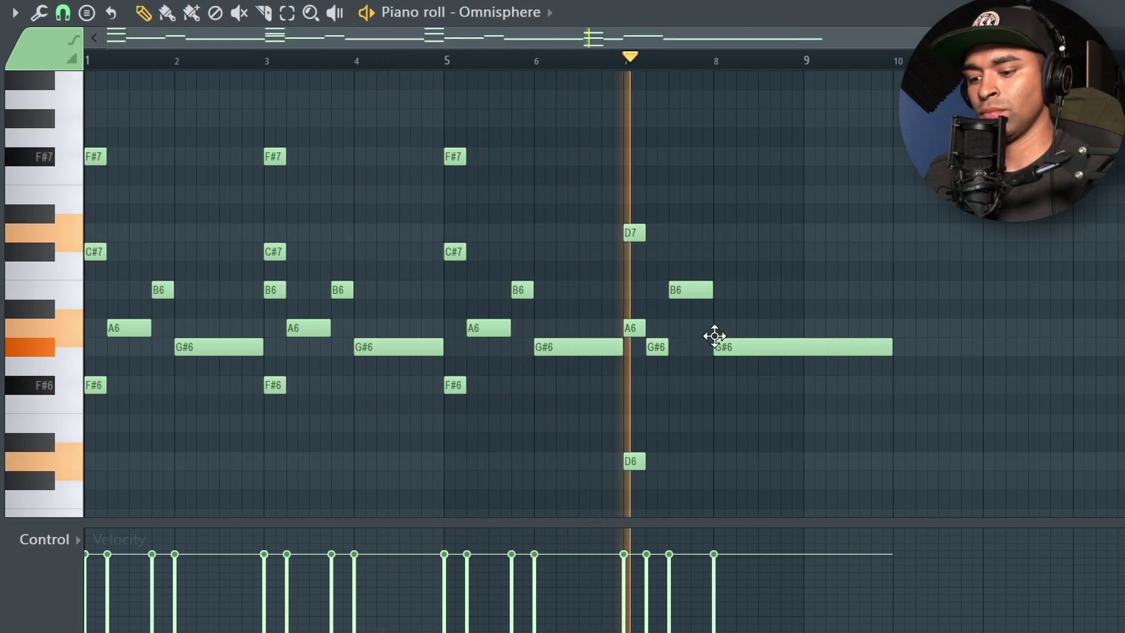
key(ctrl+z)
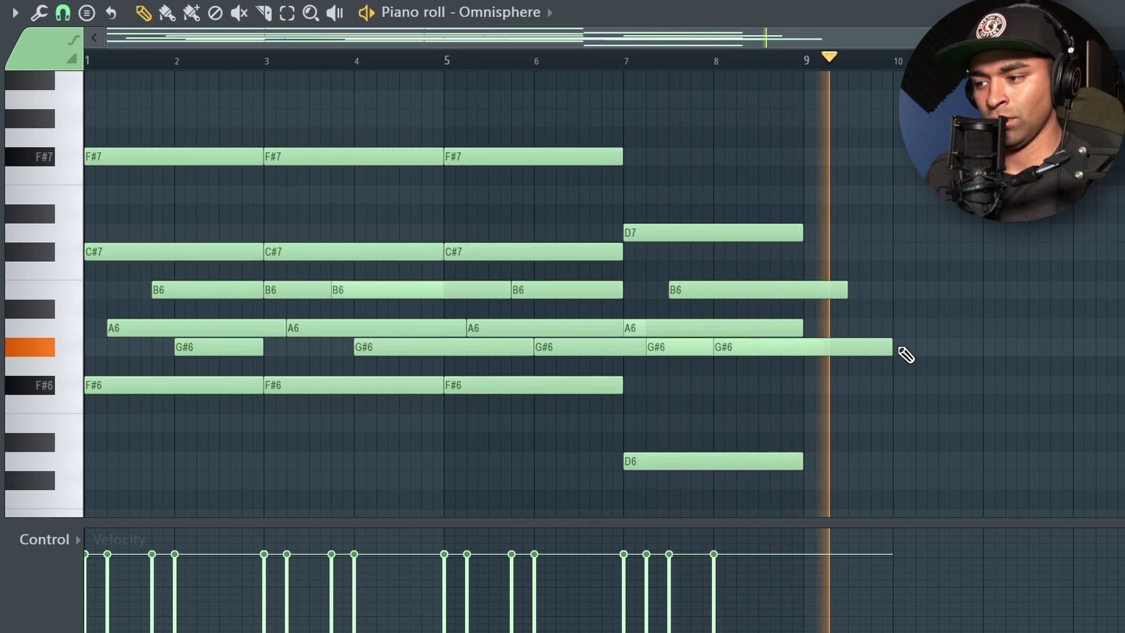
Trim the final G#6 to end at bar 9 and shift the final B6 to beat 4 of bar 7, also ending at bar 9
drag(897, 348, 805, 356)
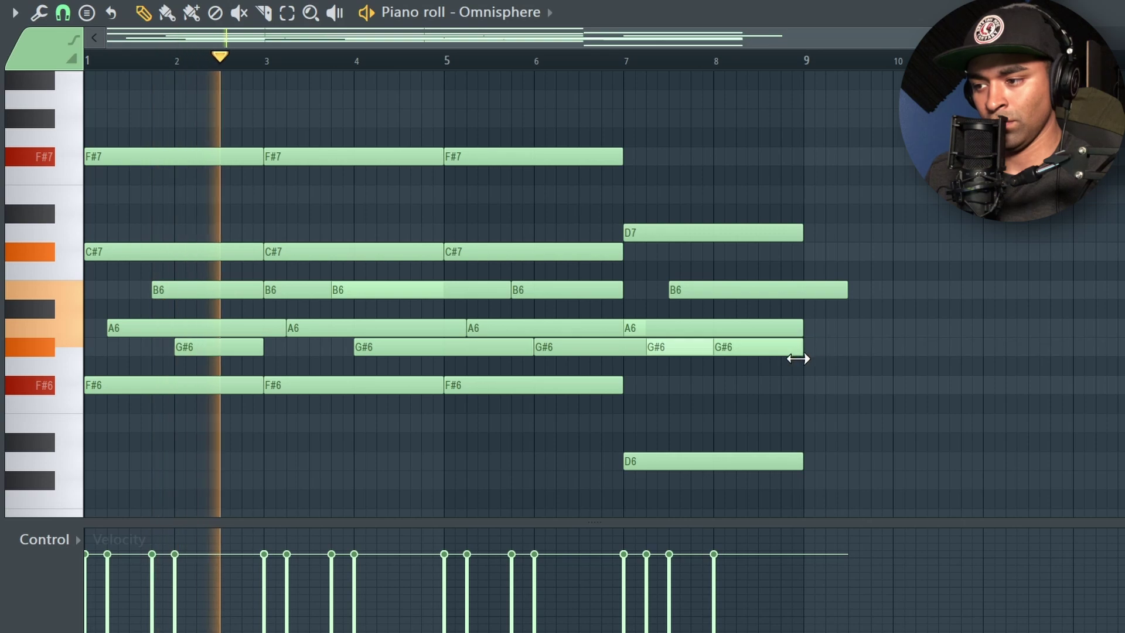
drag(847, 291, 811, 293)
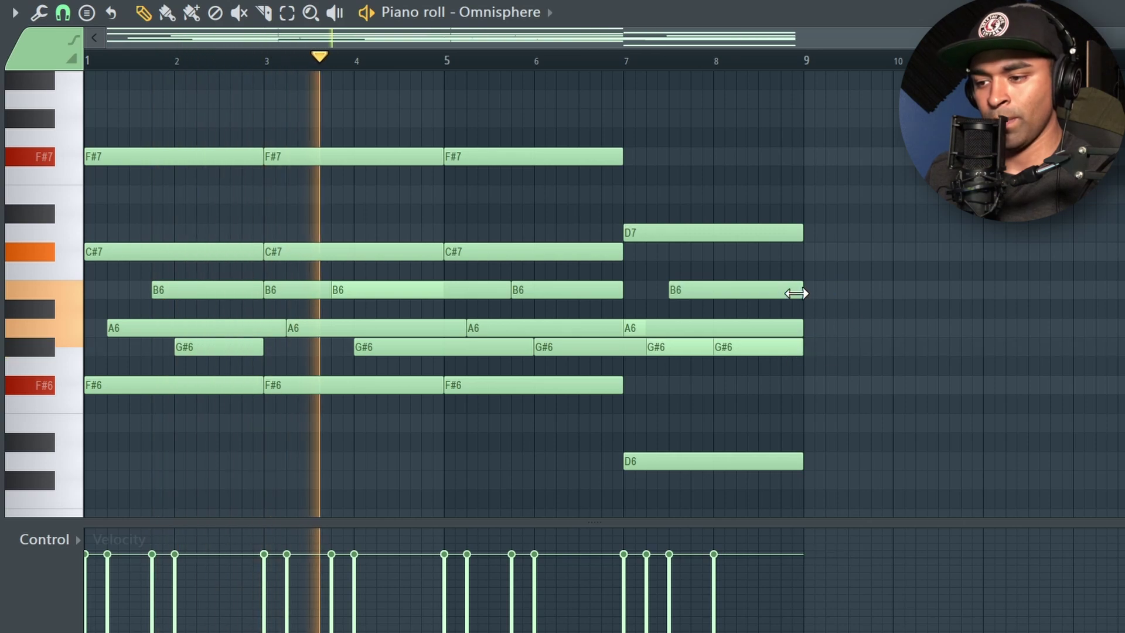
key(space)
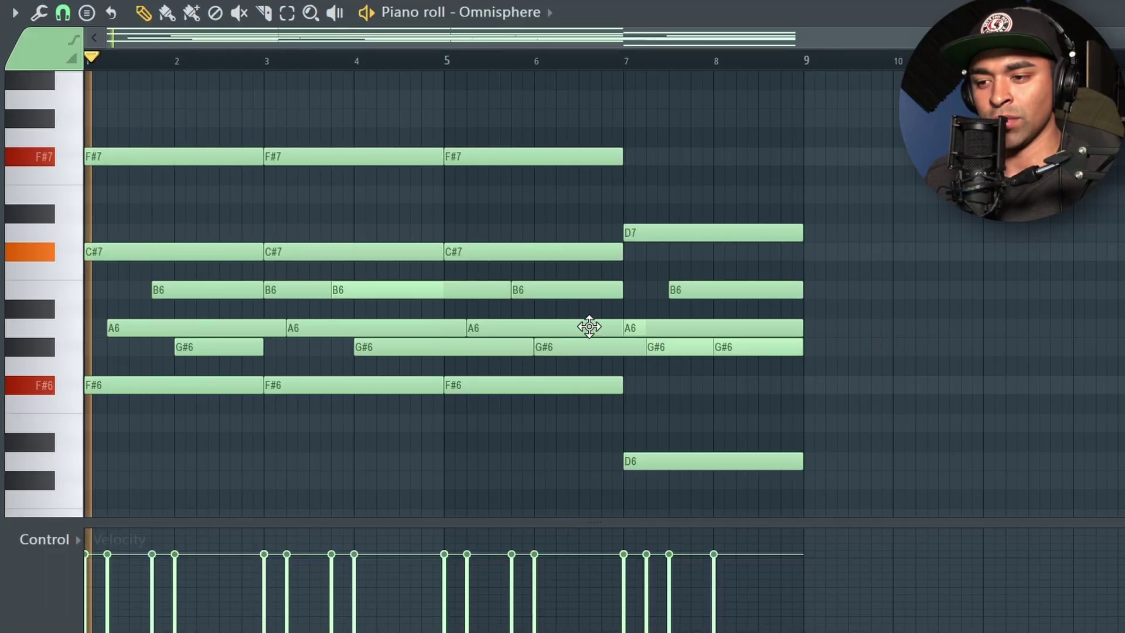
key(space)
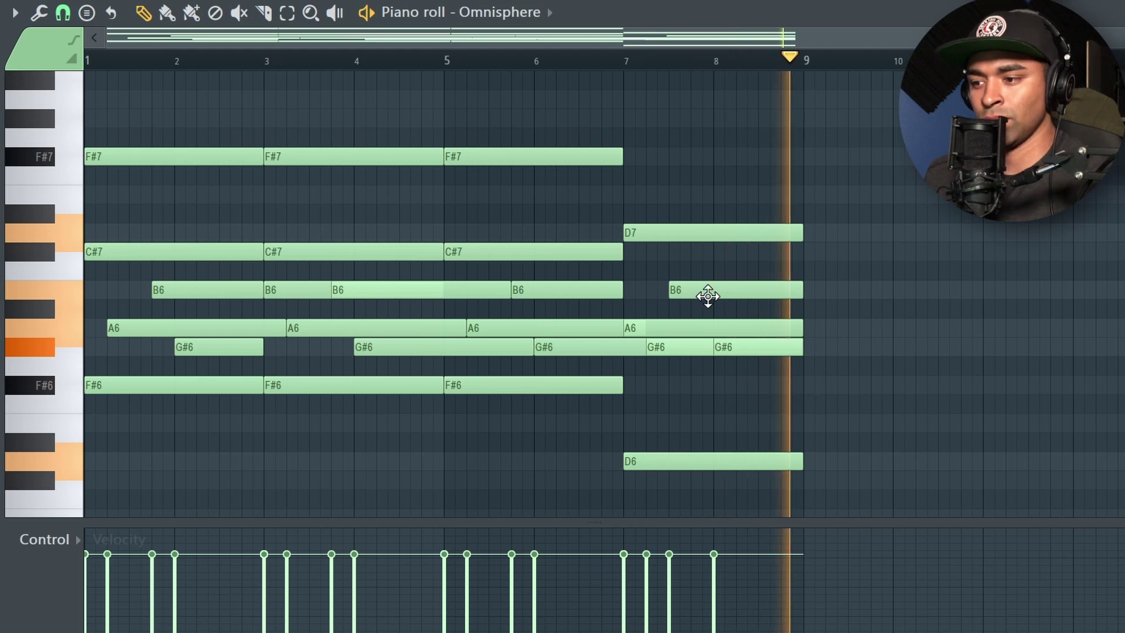
mouse_move(709, 294)
mouse_down()
mouse_move(741, 294)
mouse_move(730, 299)
mouse_up()
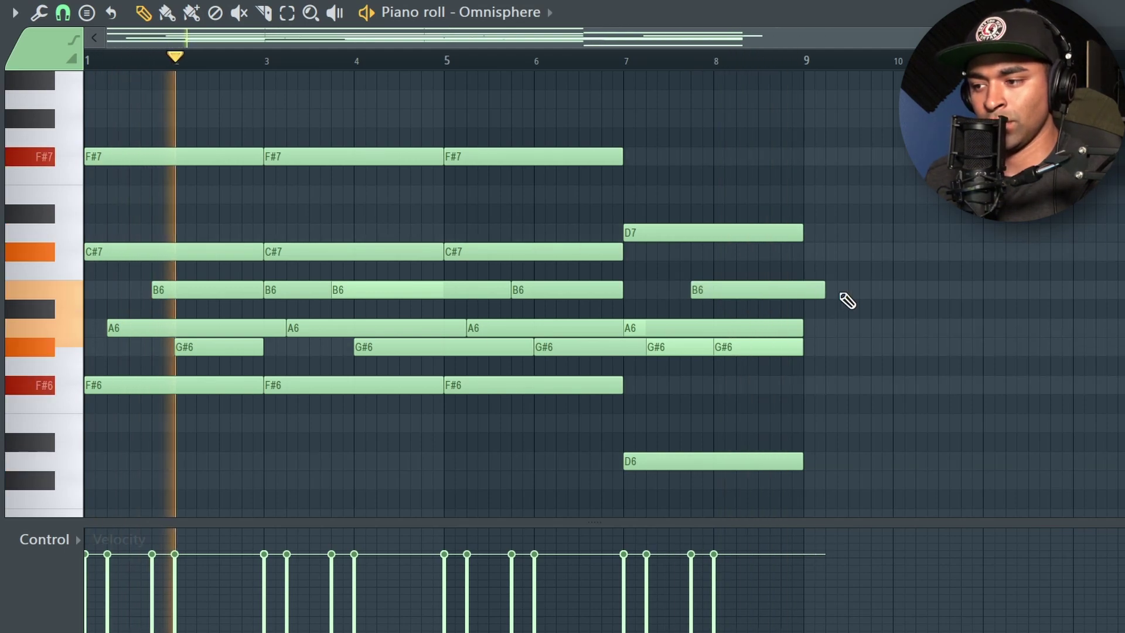
drag(822, 291, 798, 294)
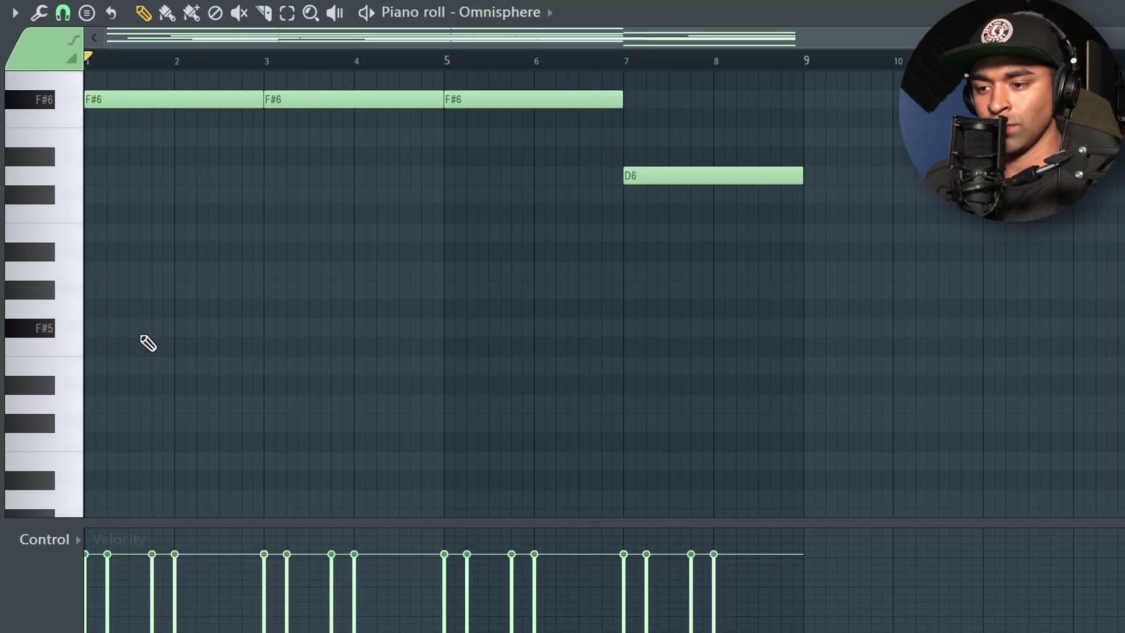
Draw the bass line: F#5 from bar 1 to bar 5, F#5 from bar 5 to bar 7, and D5 from bar 7 to bar 9
drag(143, 330, 82, 332)
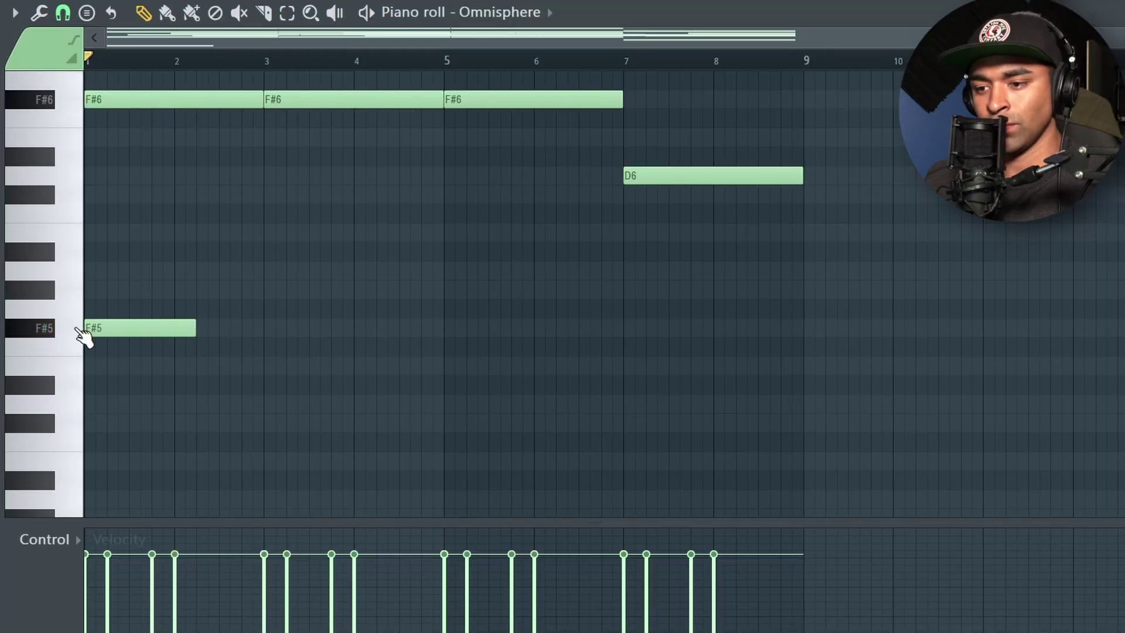
drag(195, 328, 439, 334)
click(451, 332)
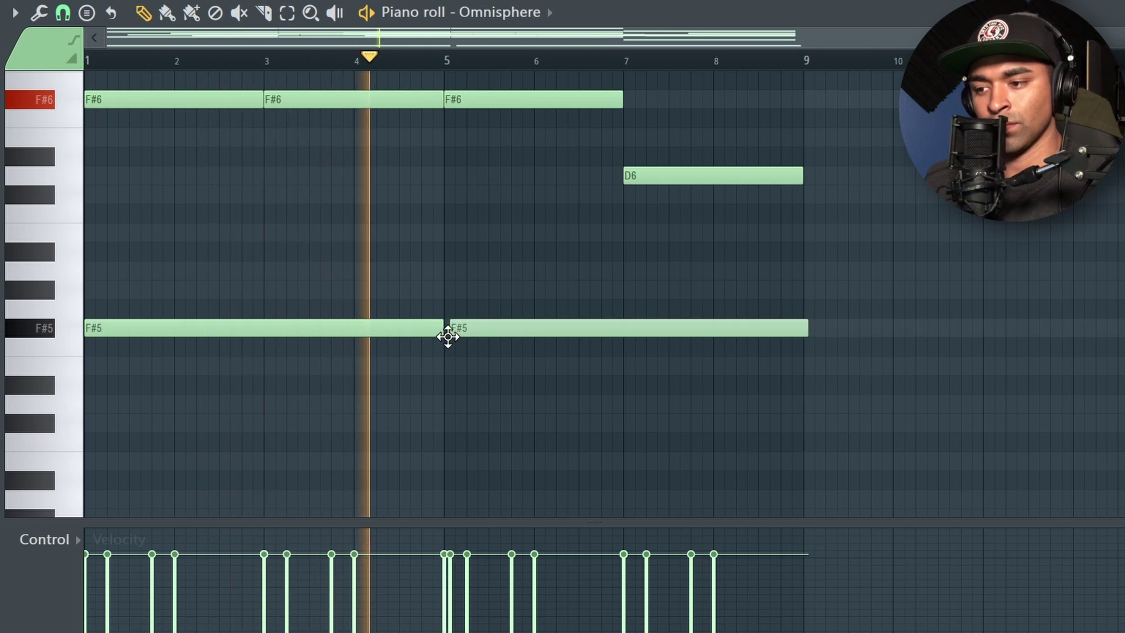
drag(809, 333, 623, 343)
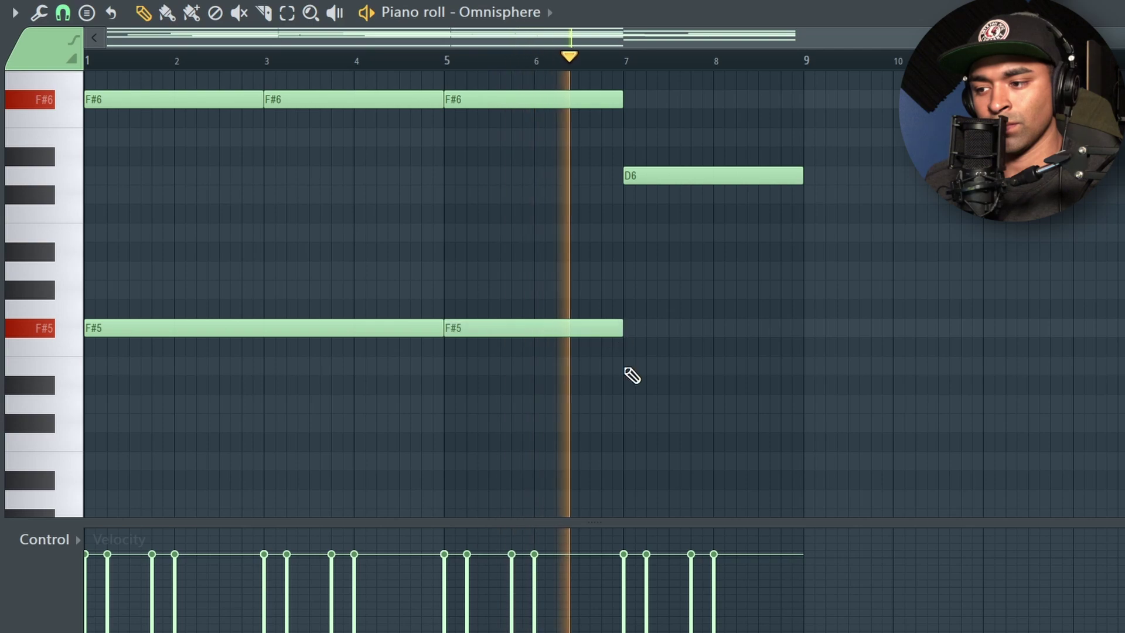
click(634, 404)
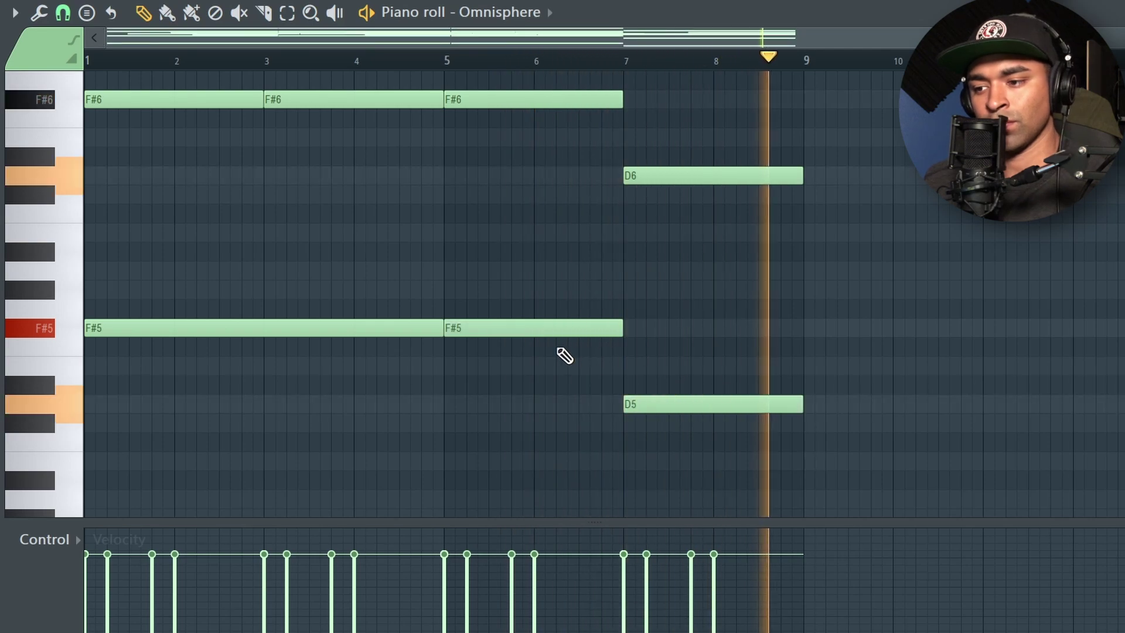
Raise the three C#7 chord notes spanning bars 1 to 7 by one octave to C#8
scroll(571, 233, up, 5)
drag(633, 259, 201, 212)
drag(512, 212, 159, 251)
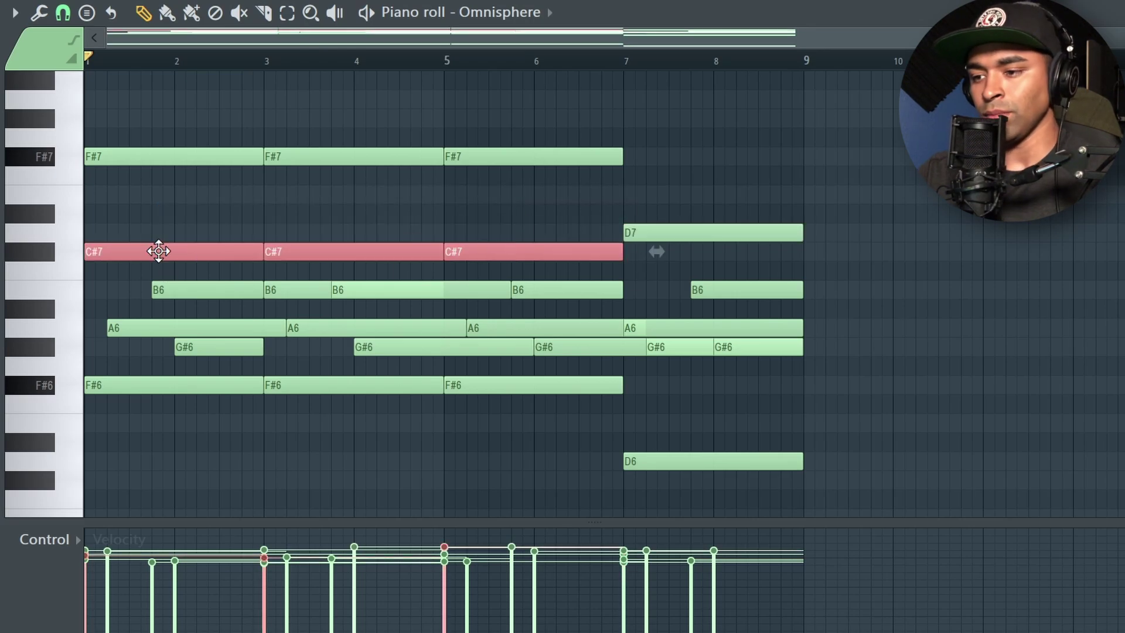
key(Delete)
scroll(466, 402, up, 6)
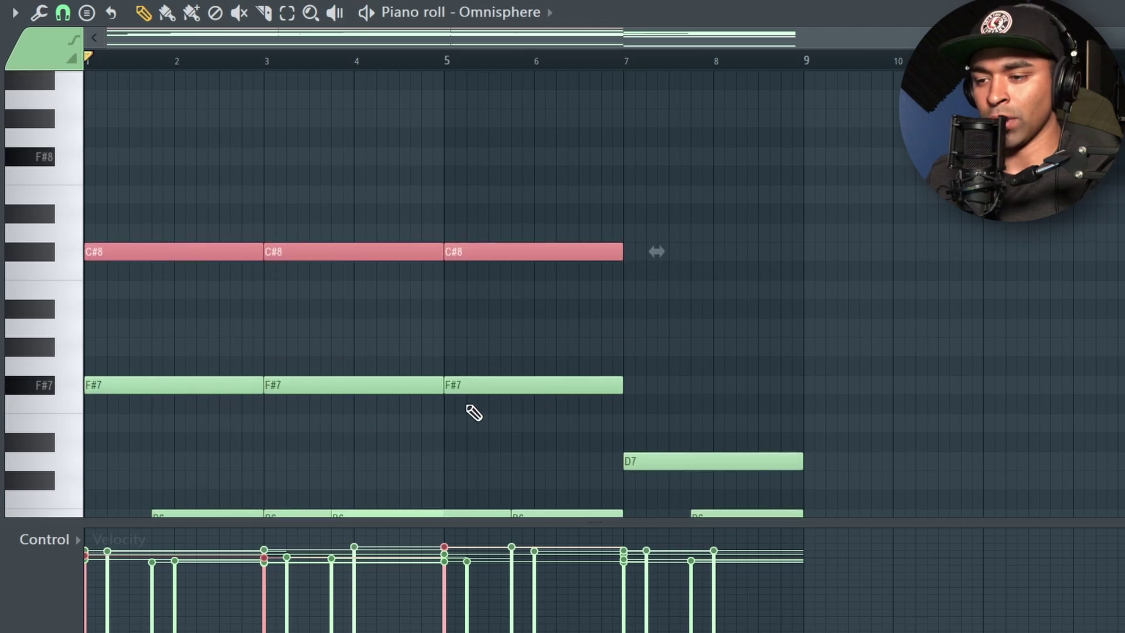
Raise the last chord's two-bar A6 at bar 7 by one octave to A7
scroll(536, 408, down, 7)
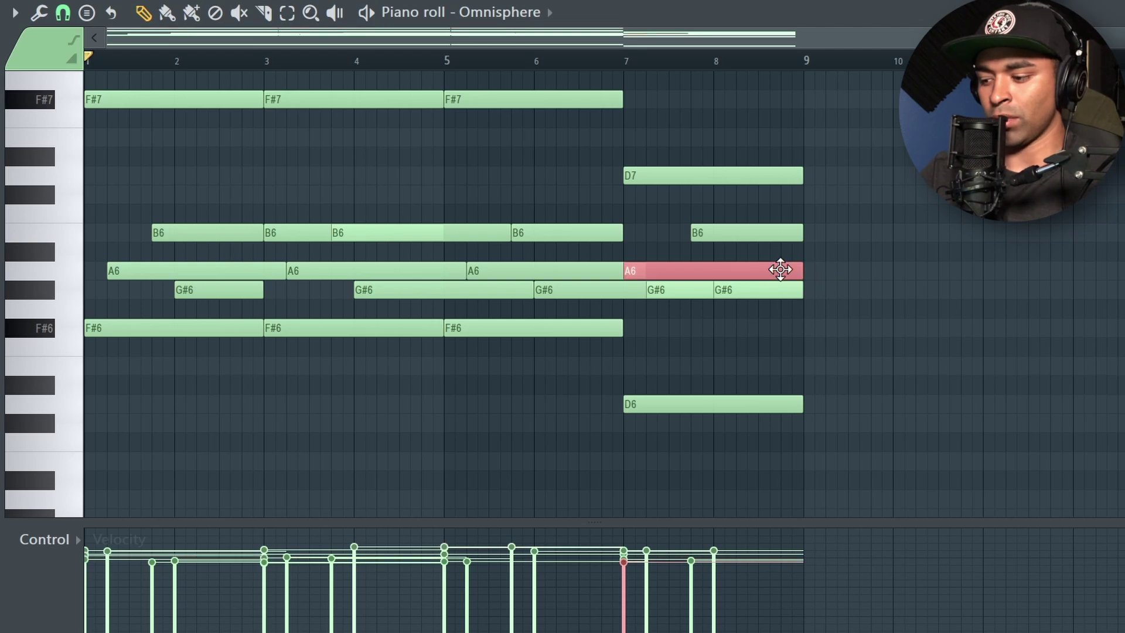
scroll(722, 216, up, 6)
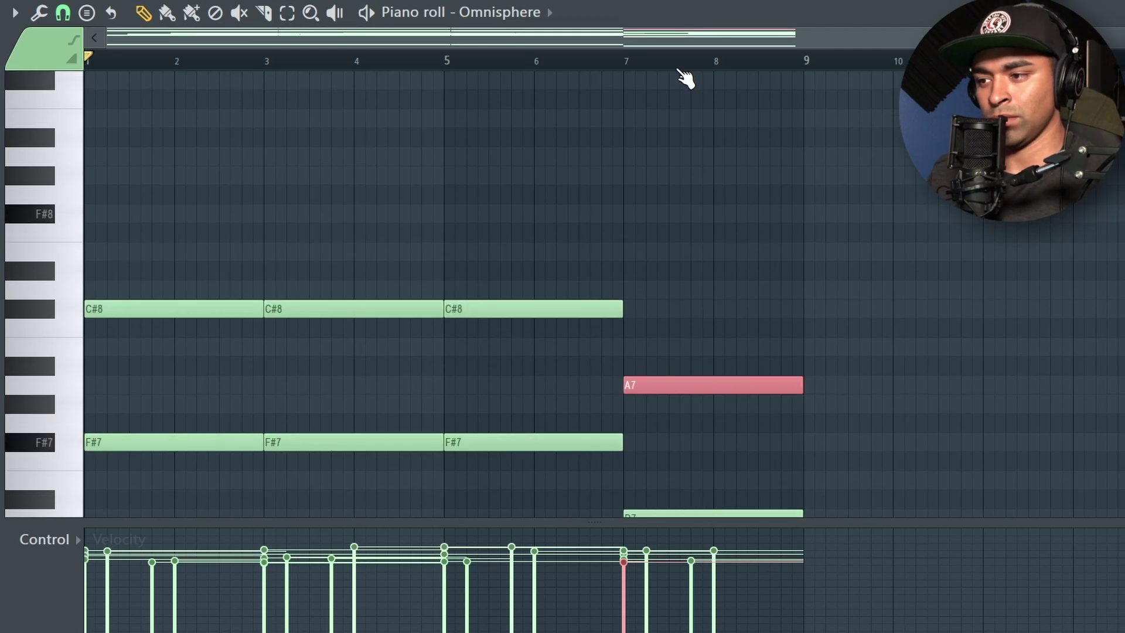
scroll(756, 213, down, 5)
scroll(781, 265, up, 2)
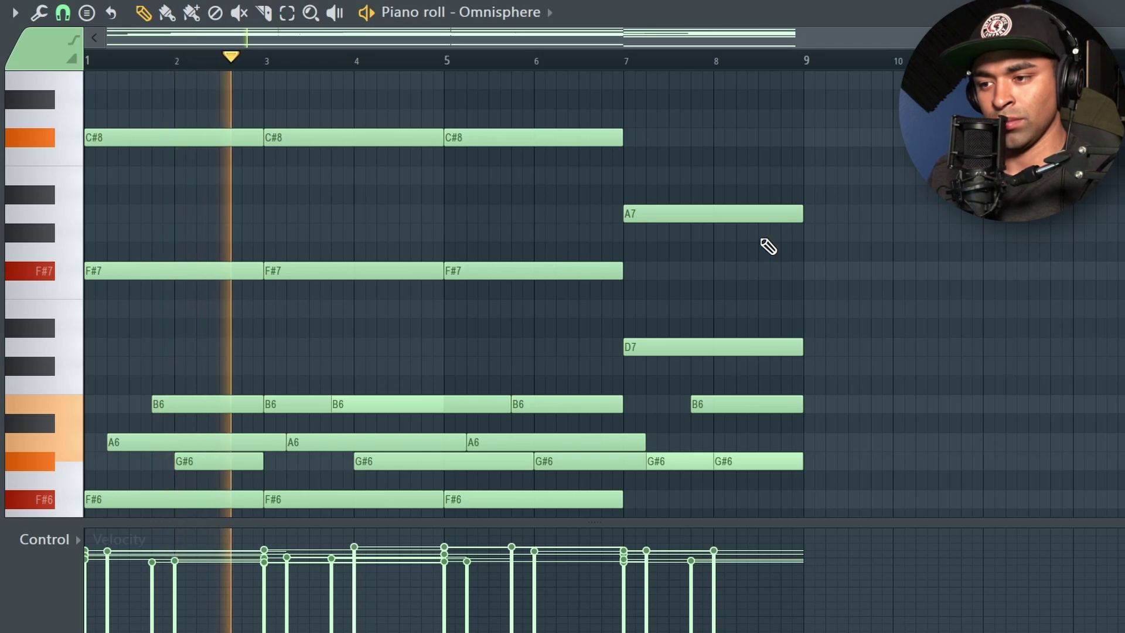
Place one-beat top melody notes over the first chord: D8 on beat 4 of bar 1 and F#8 half a beat after it
scroll(767, 246, down, 2)
scroll(756, 234, up, 4)
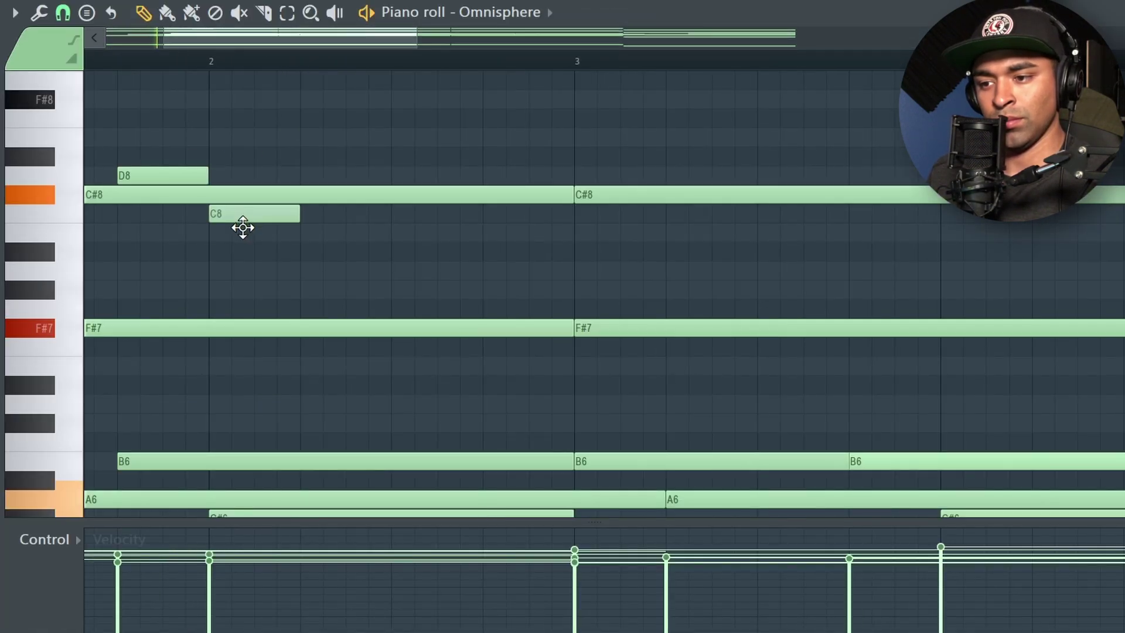
drag(243, 227, 204, 238)
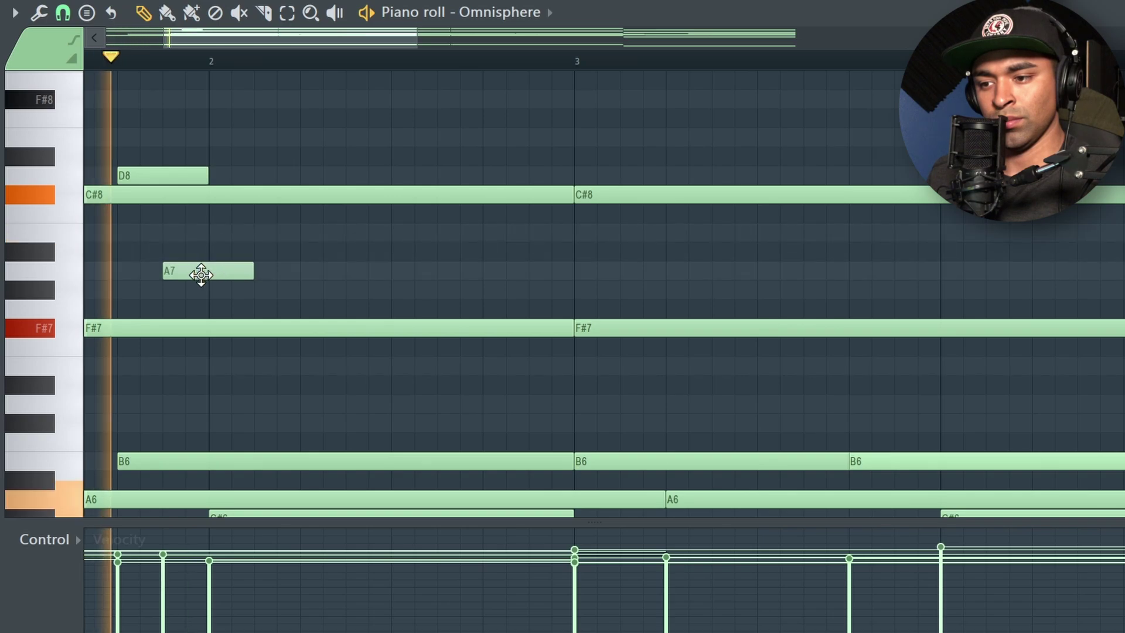
key(space)
drag(201, 273, 209, 132)
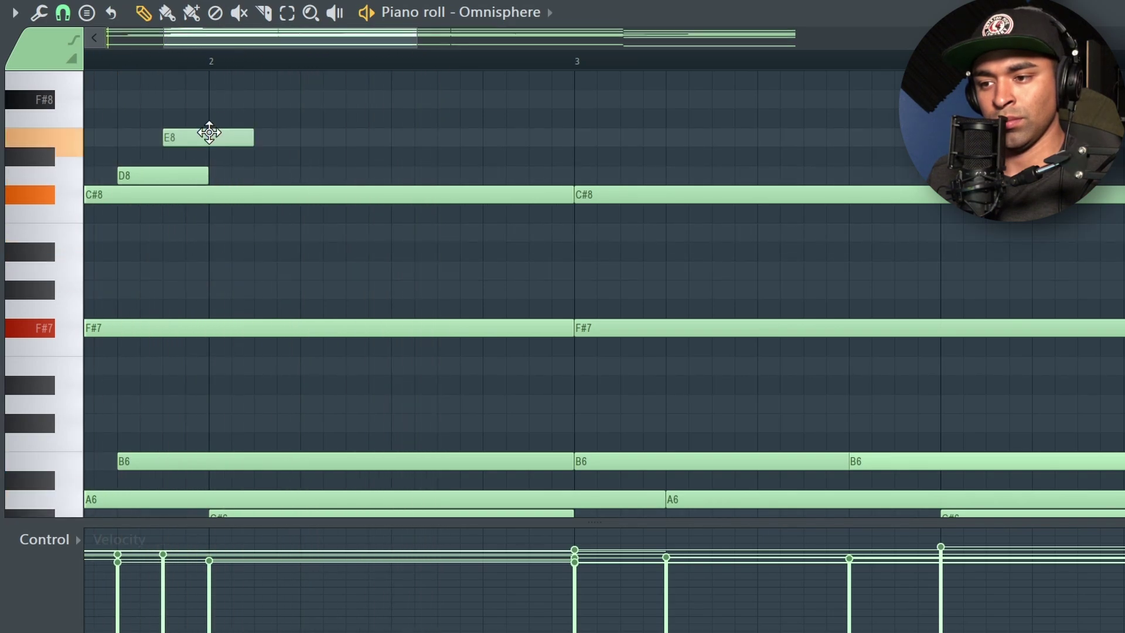
key(space)
Copy the D8 and F#8 melody pair four bars along, starting on beat 4 of bar 5
scroll(229, 132, down, 3)
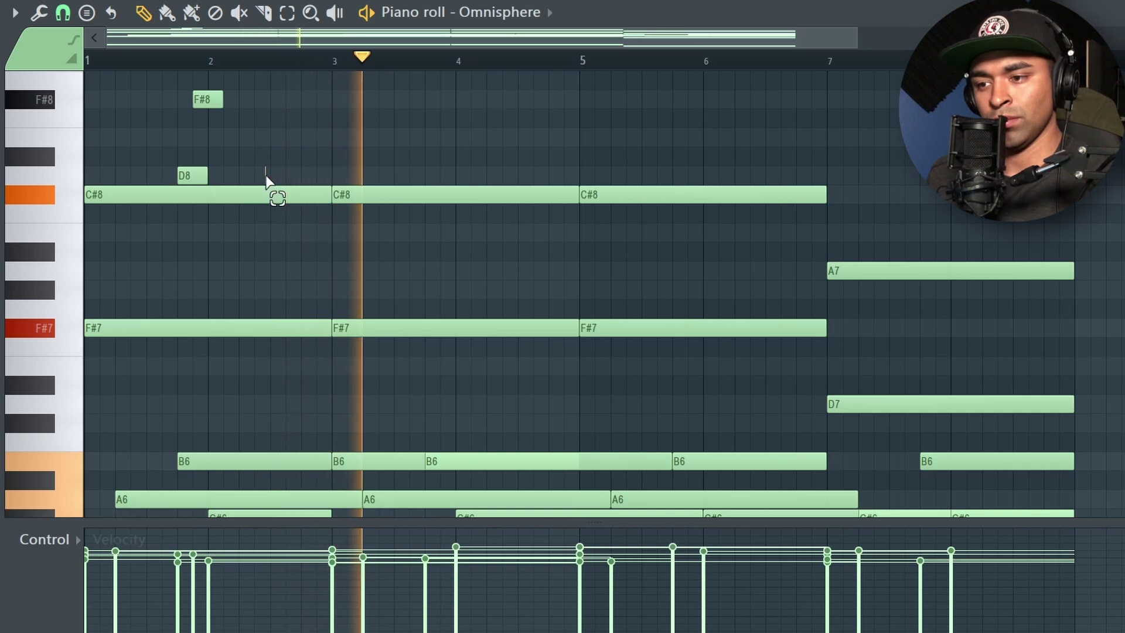
drag(272, 190, 703, 99)
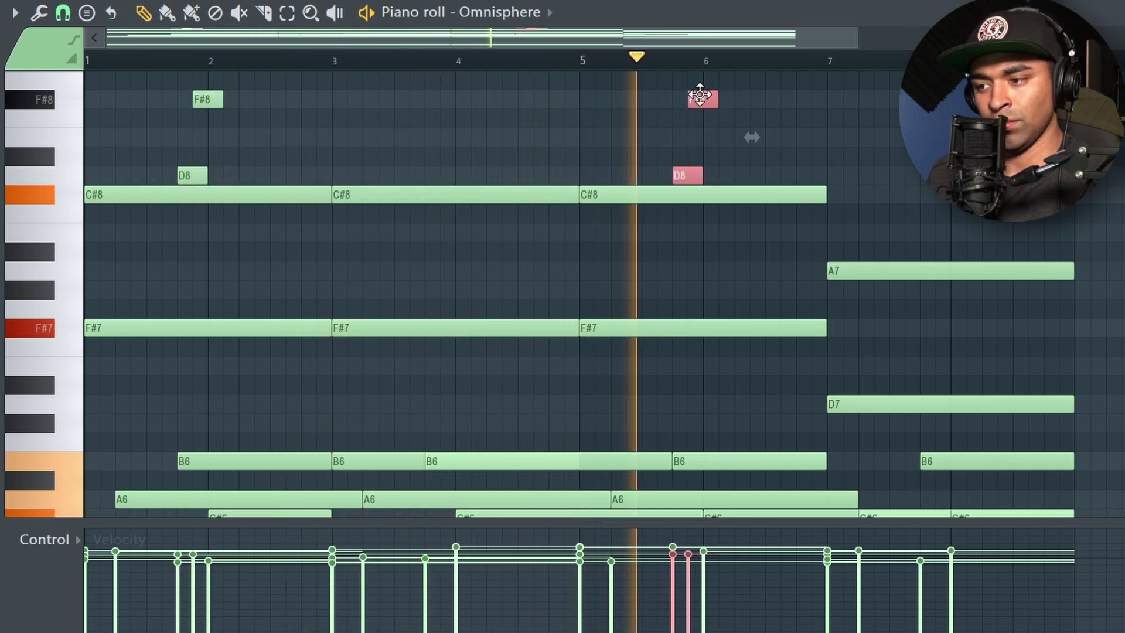
key(ctrl+d)
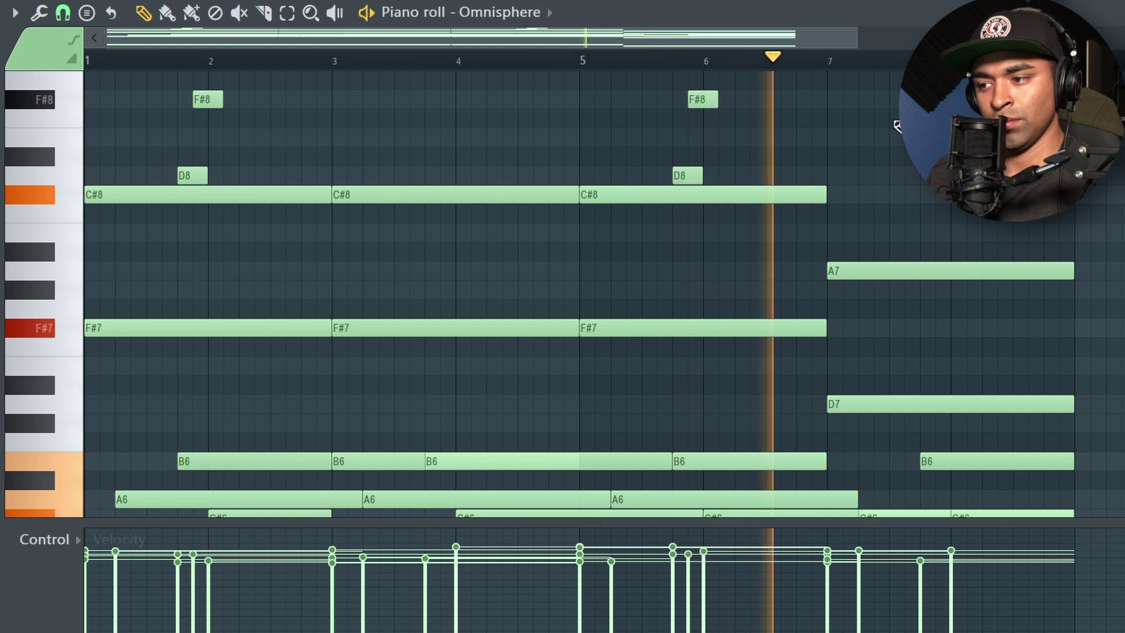
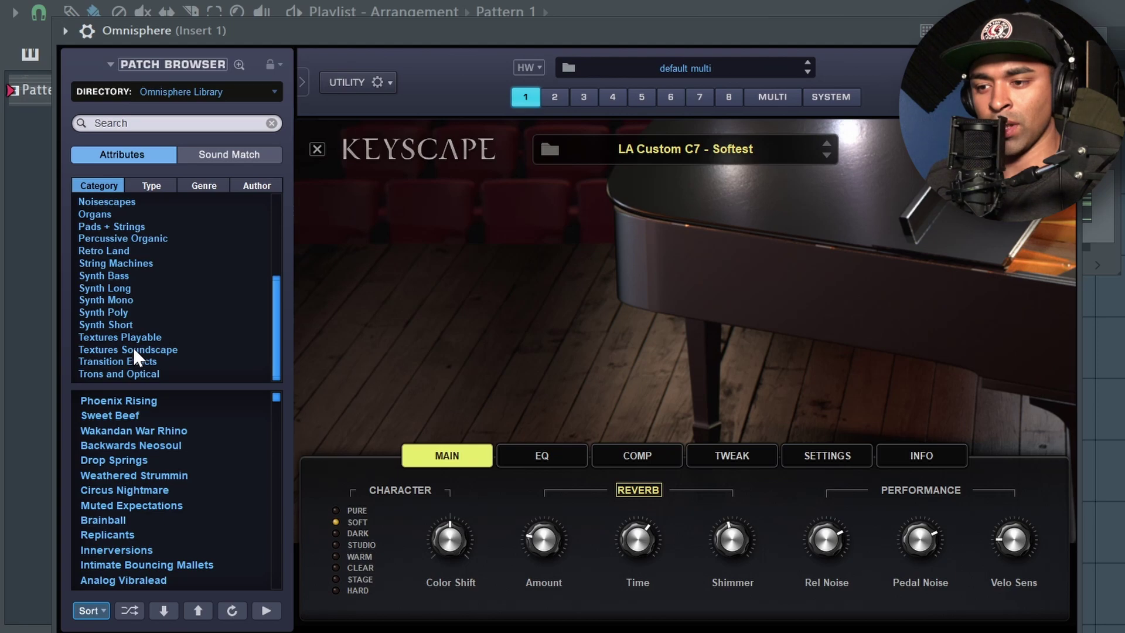
Filter the Omnisphere patches to Synth Long, shuffle the list and load Power Trance Octoflanger
scroll(125, 259, up, 1)
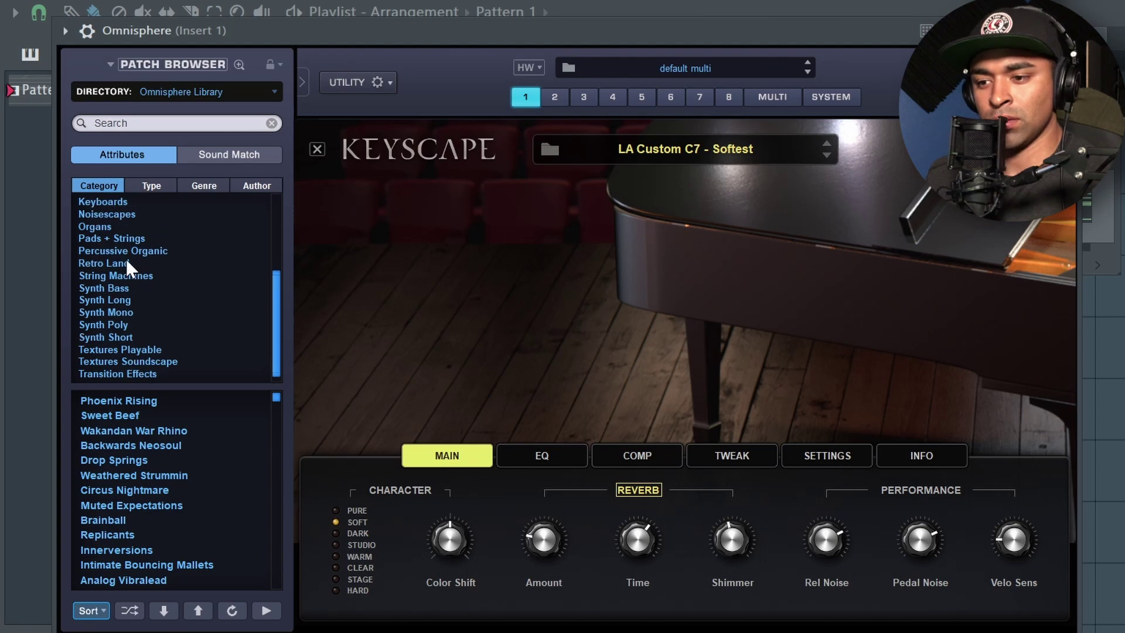
click(121, 299)
click(173, 459)
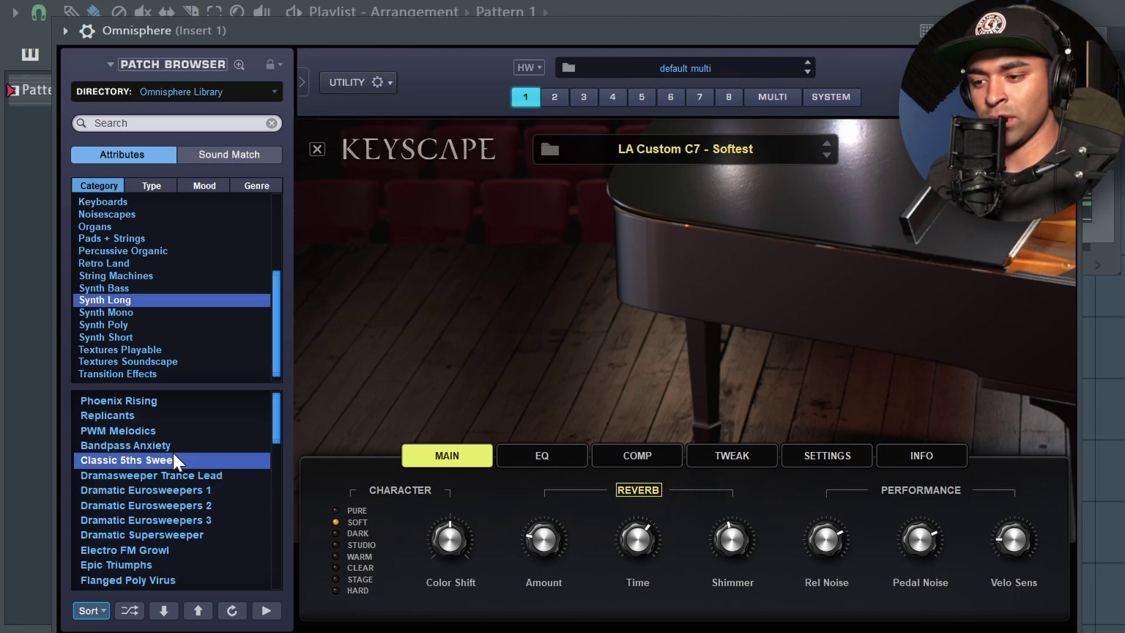
click(88, 610)
click(130, 610)
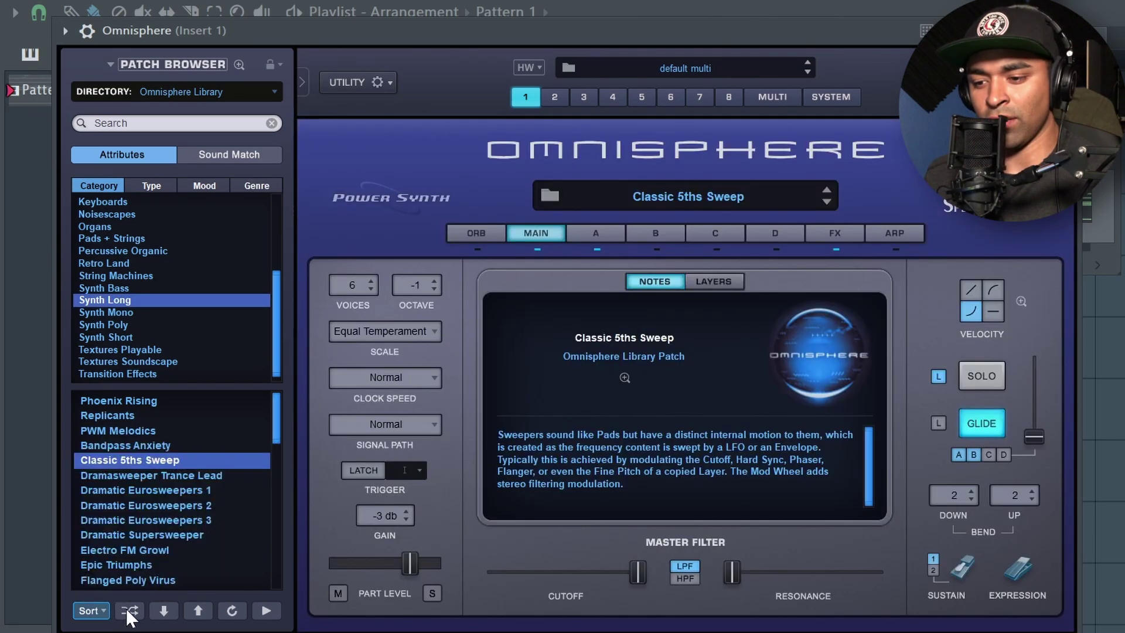
click(129, 610)
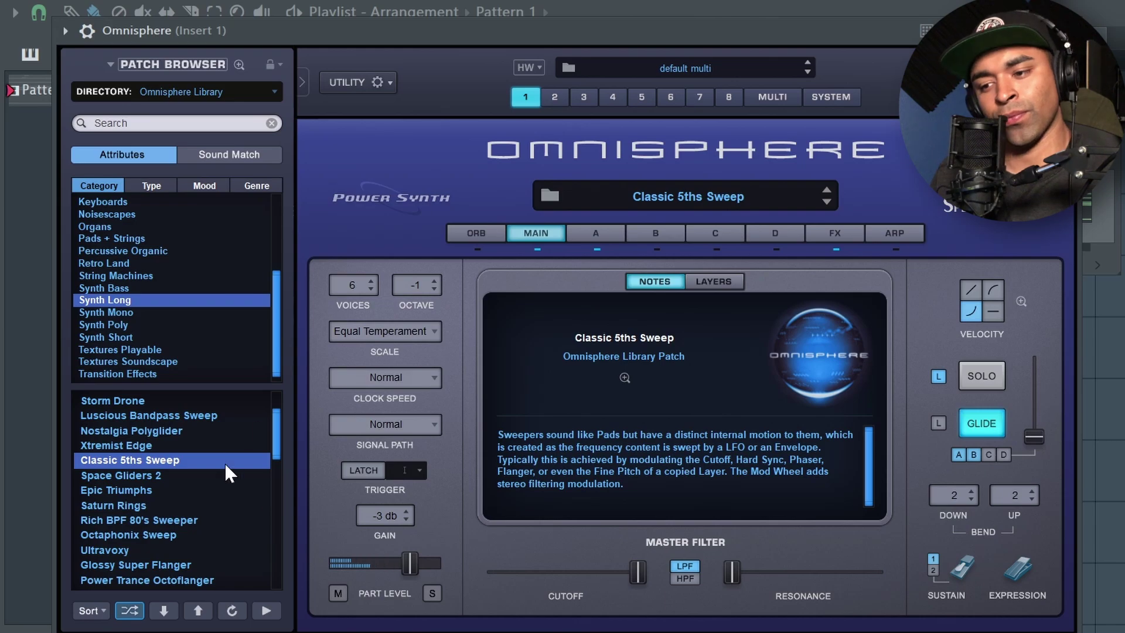
key(Down)
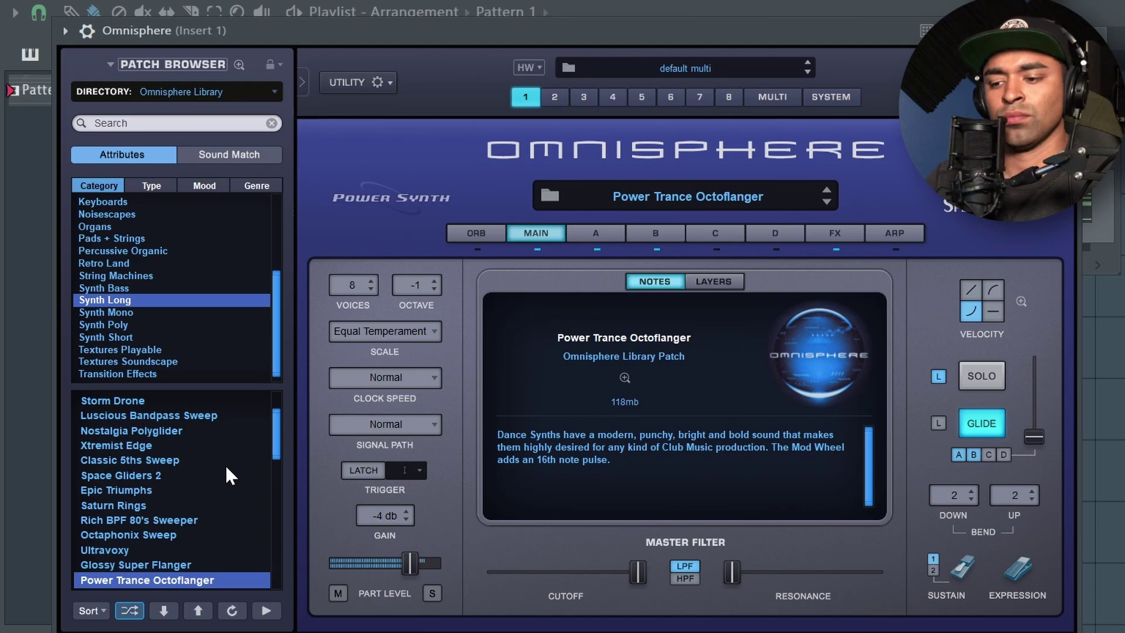
Compare the patch's sound with layer B switched off and back on
click(656, 234)
click(656, 248)
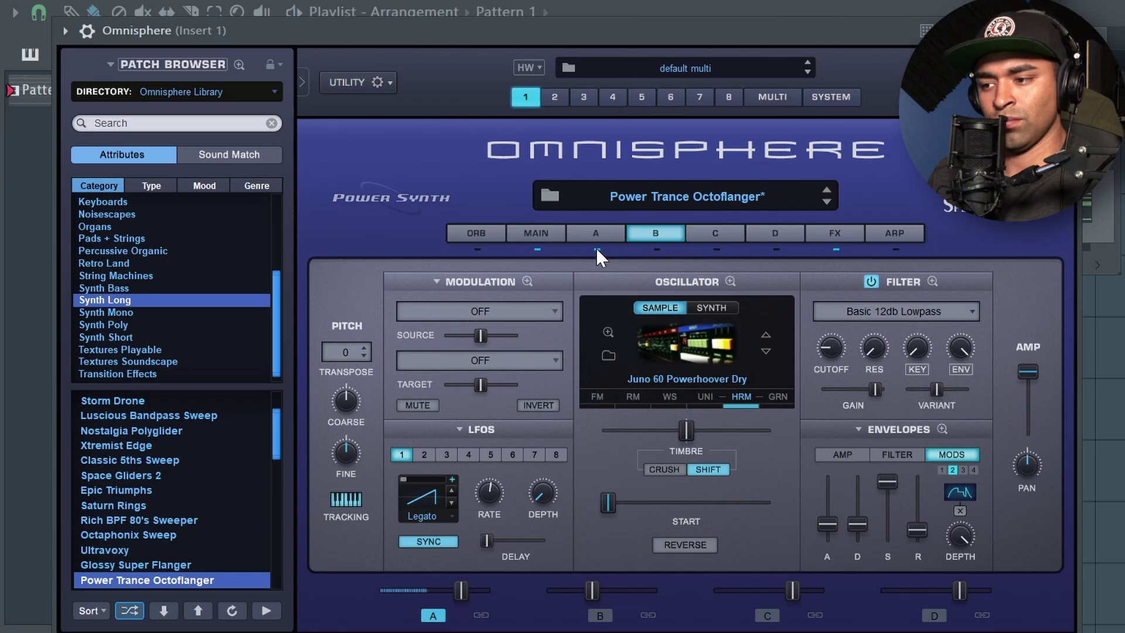
click(657, 249)
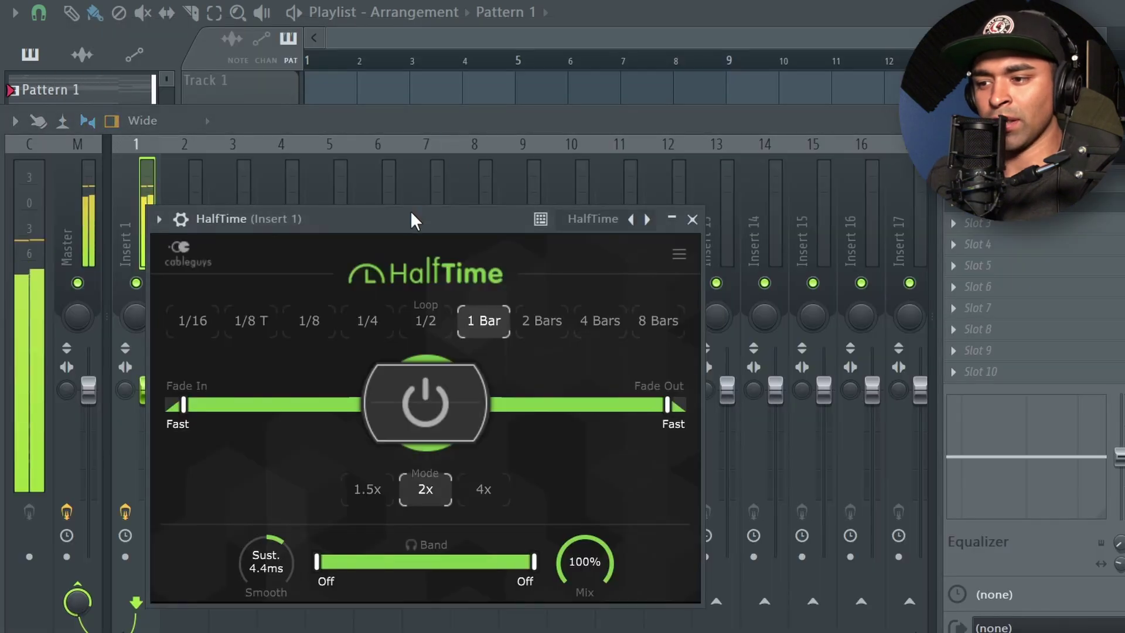
Add Fruity Parametric EQ 2 to Insert 1 after HalfTime and roll off the low end with band 1 at about 141 Hz
drag(410, 212, 420, 152)
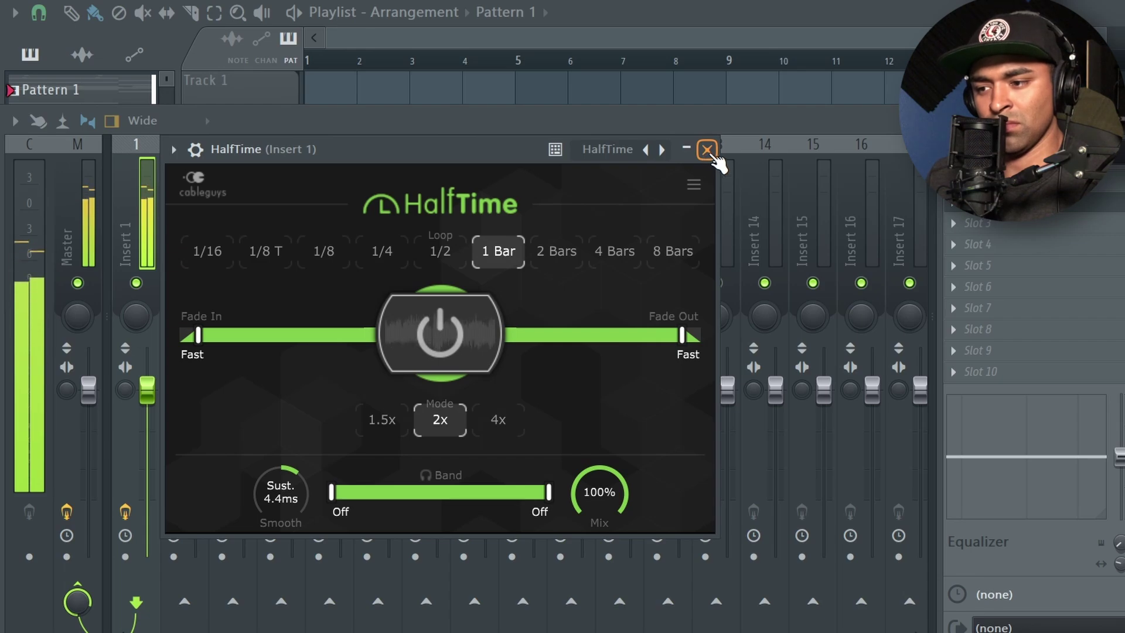
click(707, 150)
click(996, 275)
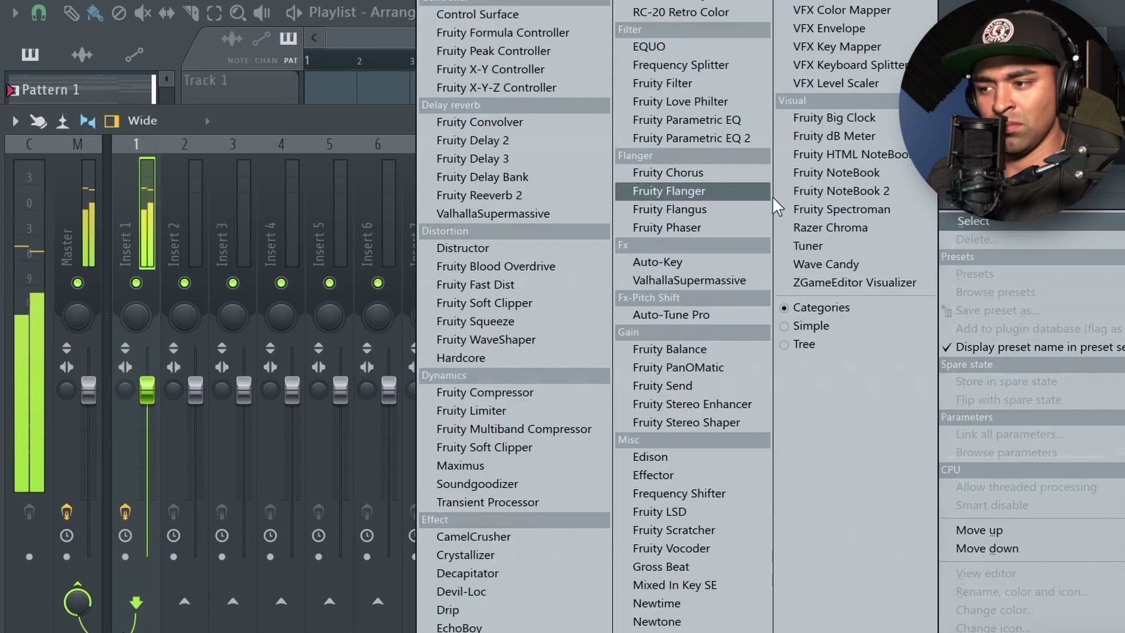
click(678, 141)
drag(130, 296, 171, 392)
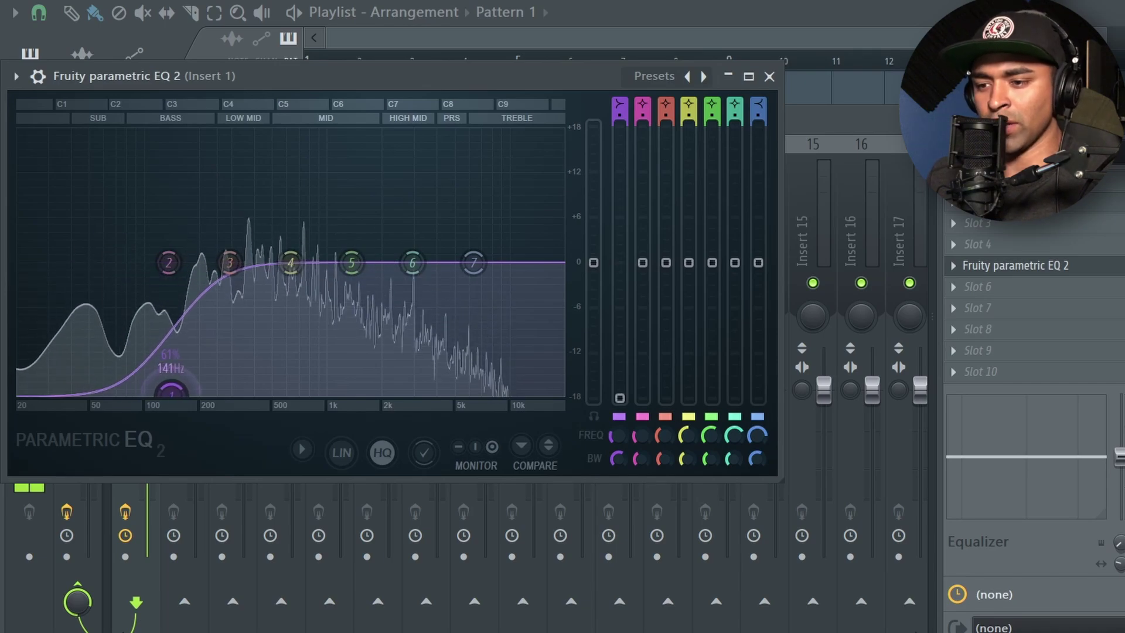
click(769, 76)
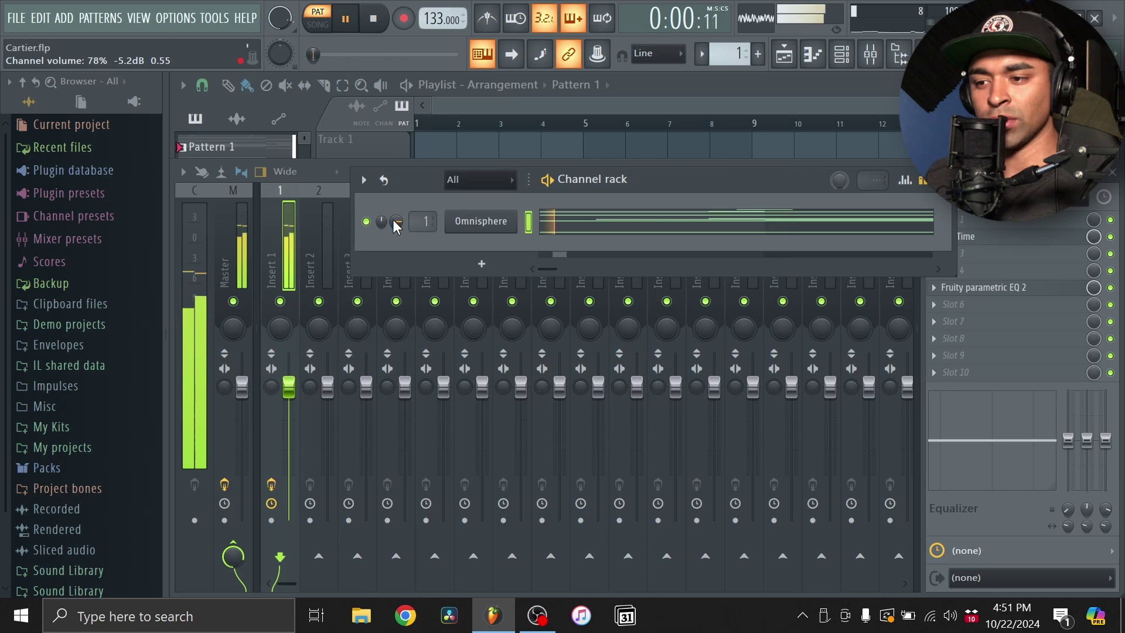
Lower the Omnisphere channel volume to 63% and save the project
drag(397, 222, 397, 228)
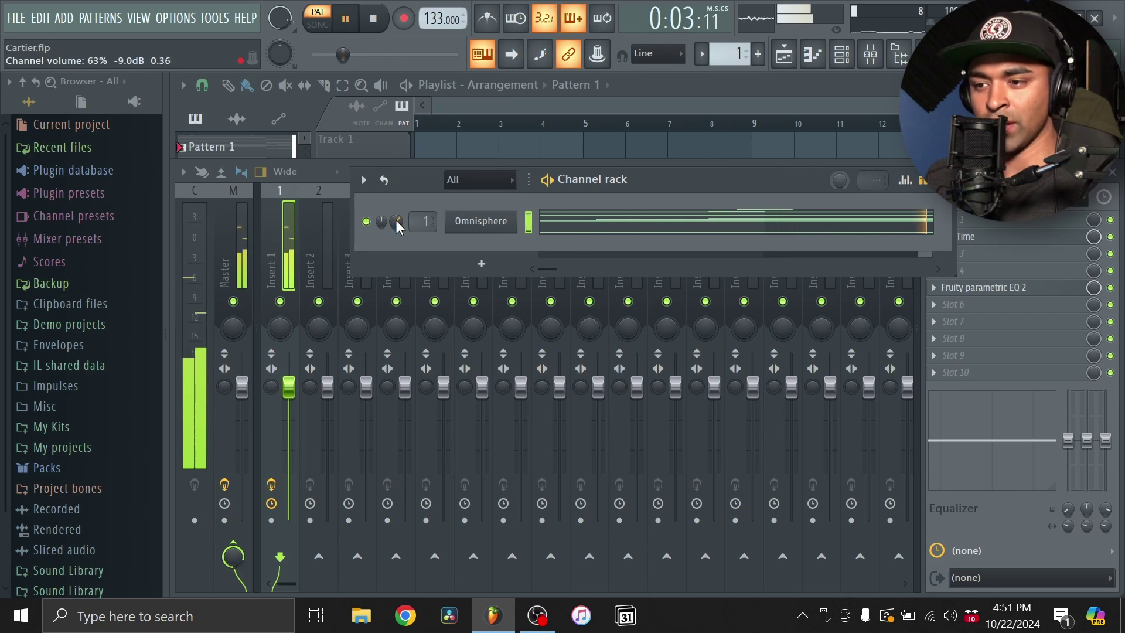
key(ctrl+s)
key(space)
Add an Analog Lab V channel and browse its Pad presets, with Arp - Changes loaded
click(483, 266)
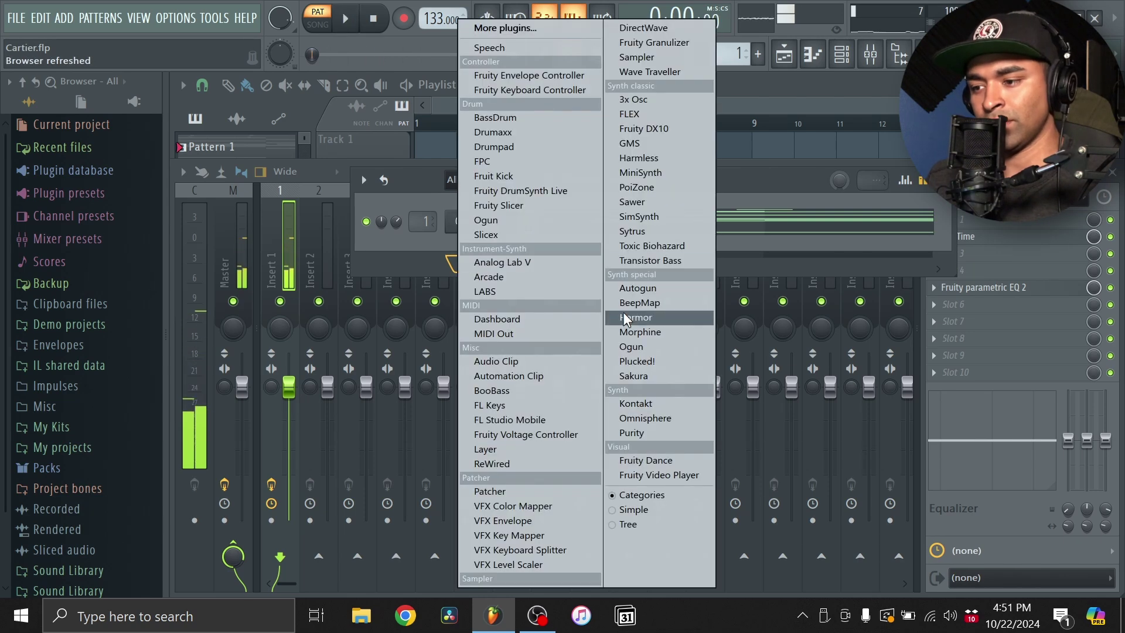
click(530, 262)
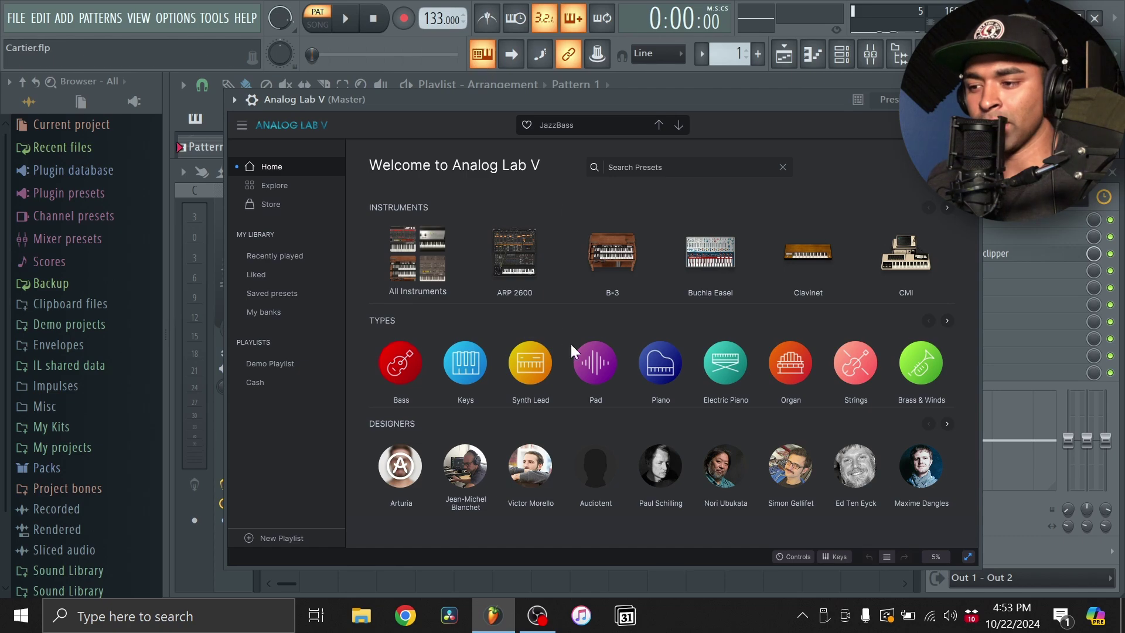
click(593, 360)
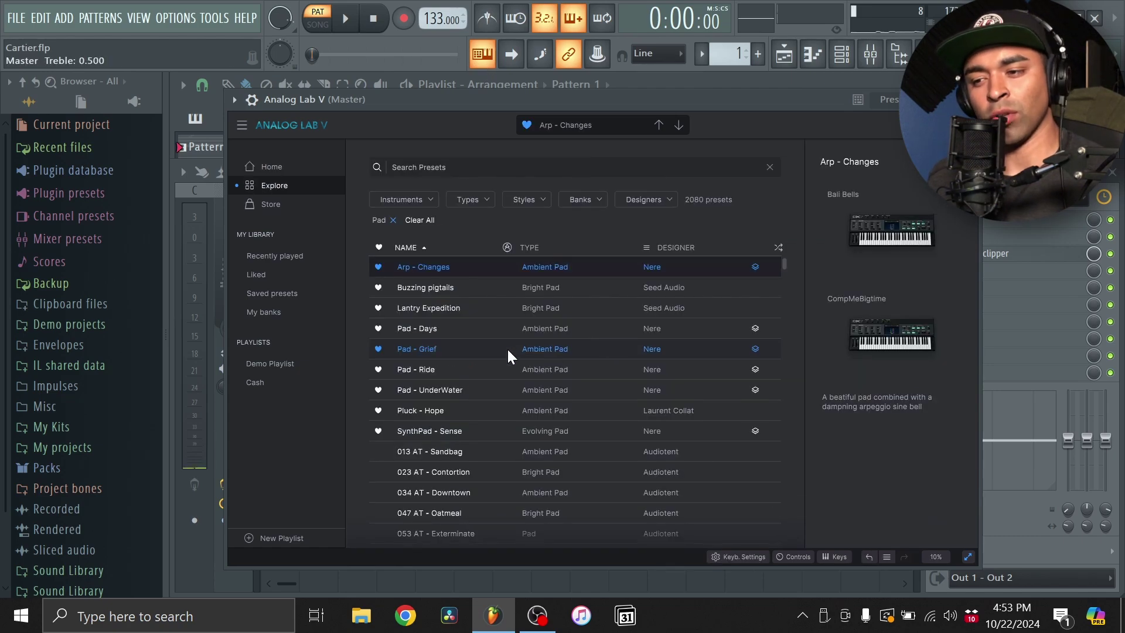
key(space)
scroll(516, 340, down, 3)
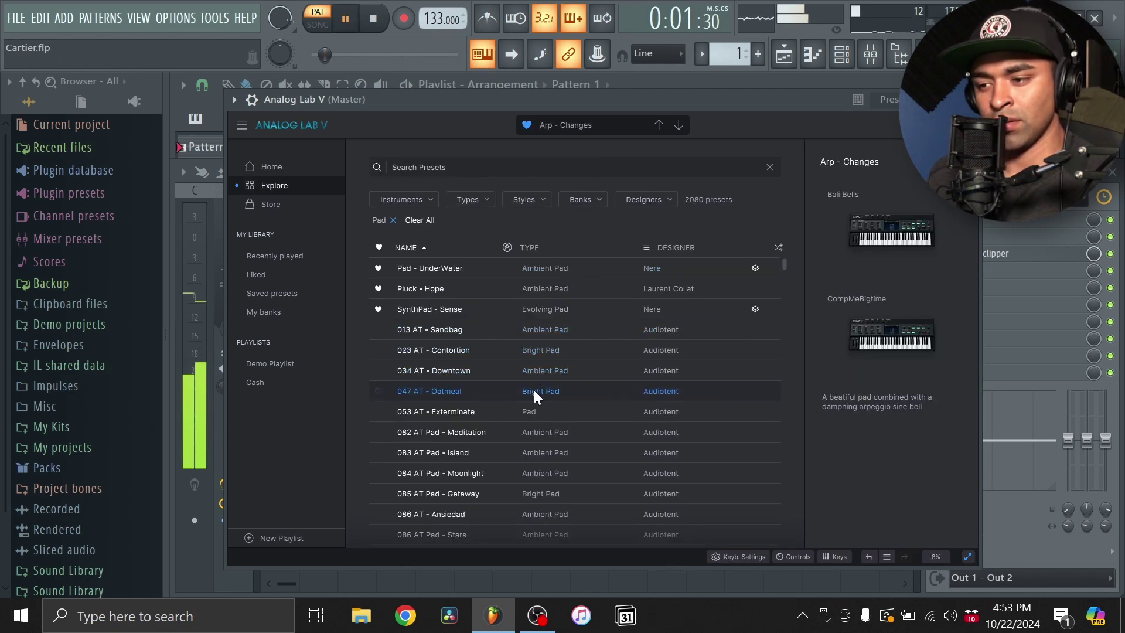
key(space)
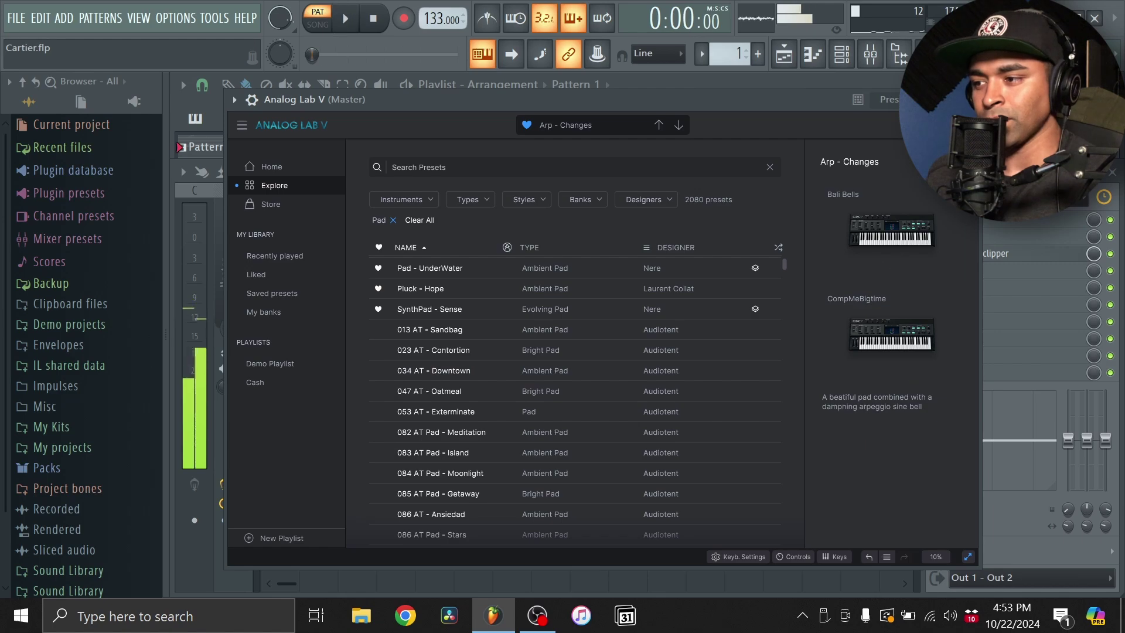
Copy the Omnisphere channel's notes into the Analog Lab V channel
key(Escape)
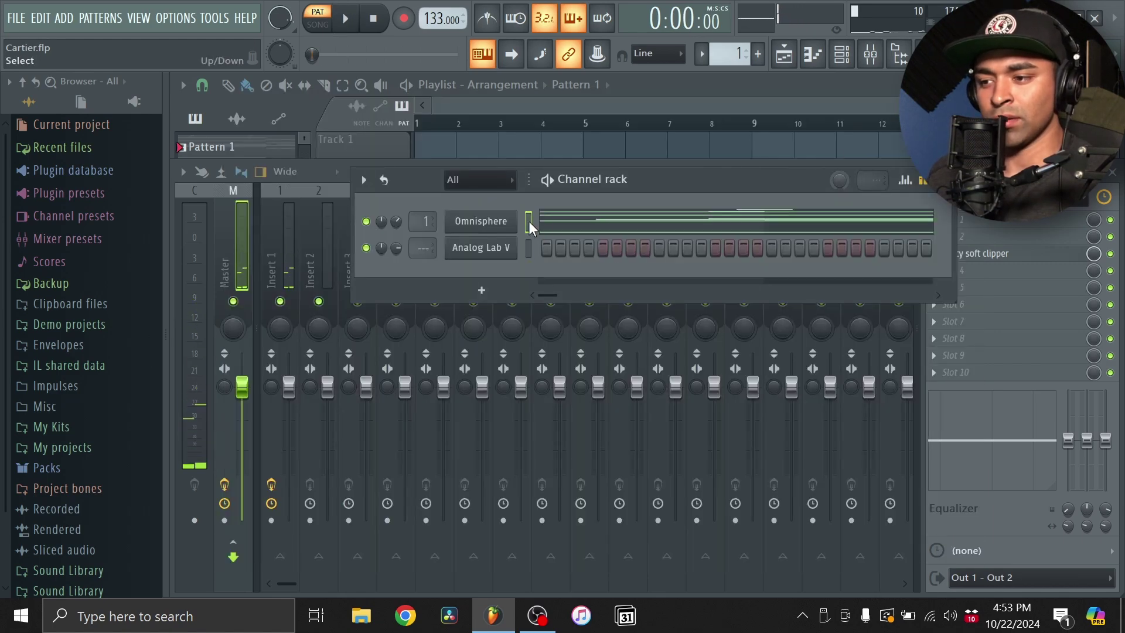
click(528, 248)
key(ctrl+v)
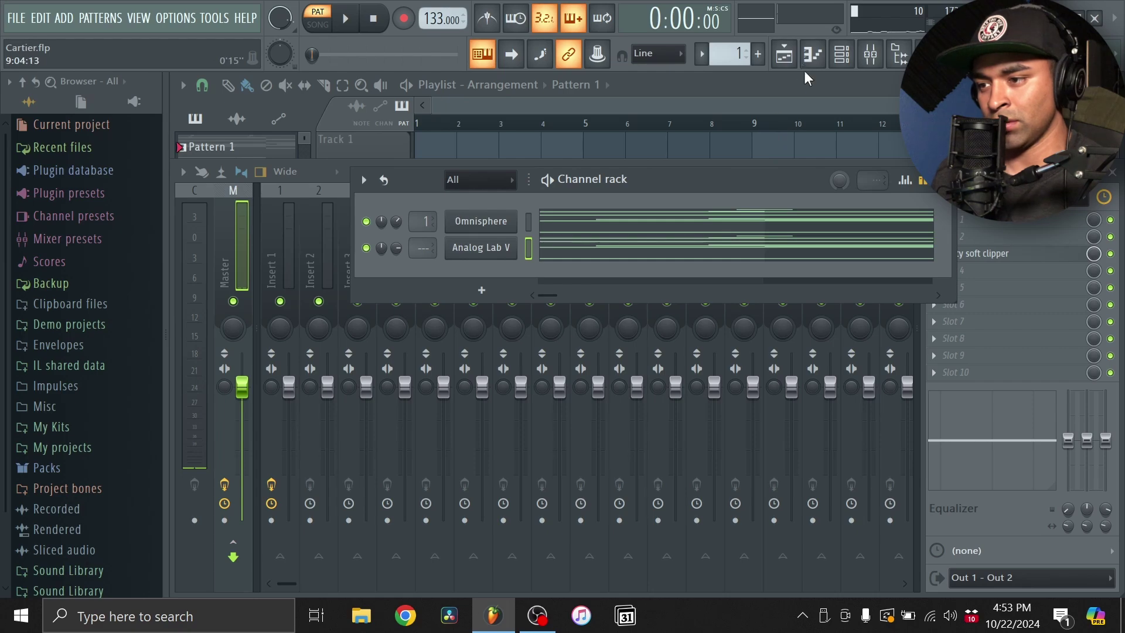
Try the 023 AT - Contortion pad preset on the Analog Lab V channel
click(480, 251)
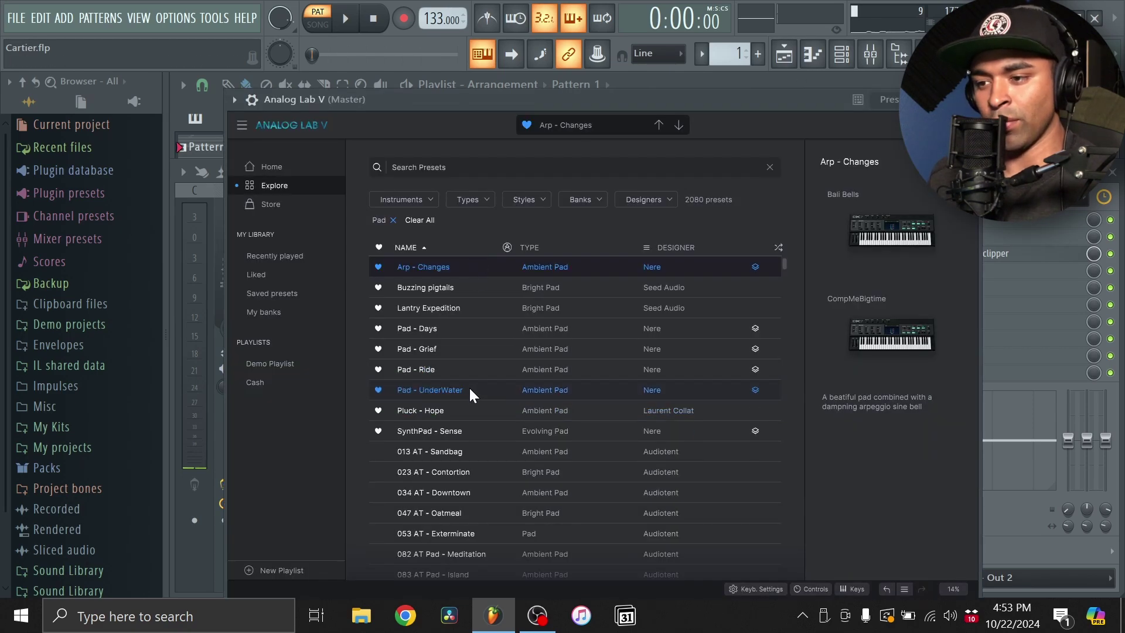
scroll(469, 387, down, 1)
click(484, 413)
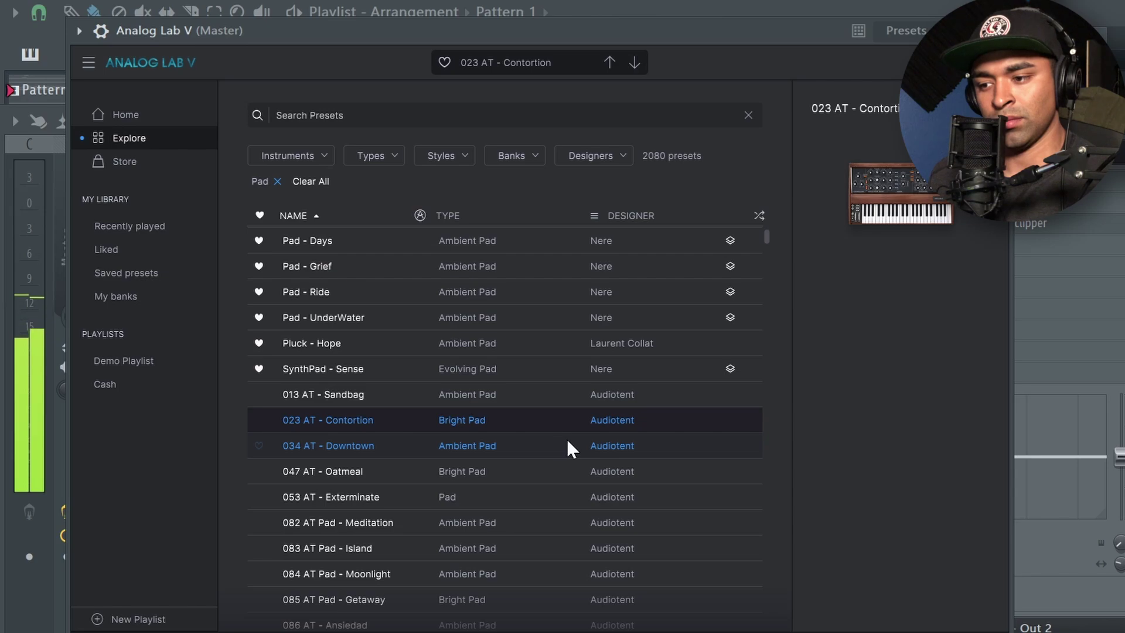
Route the Analog Lab V channel to mixer Insert 2 and load the 083 AT Pad - Island preset
key(Escape)
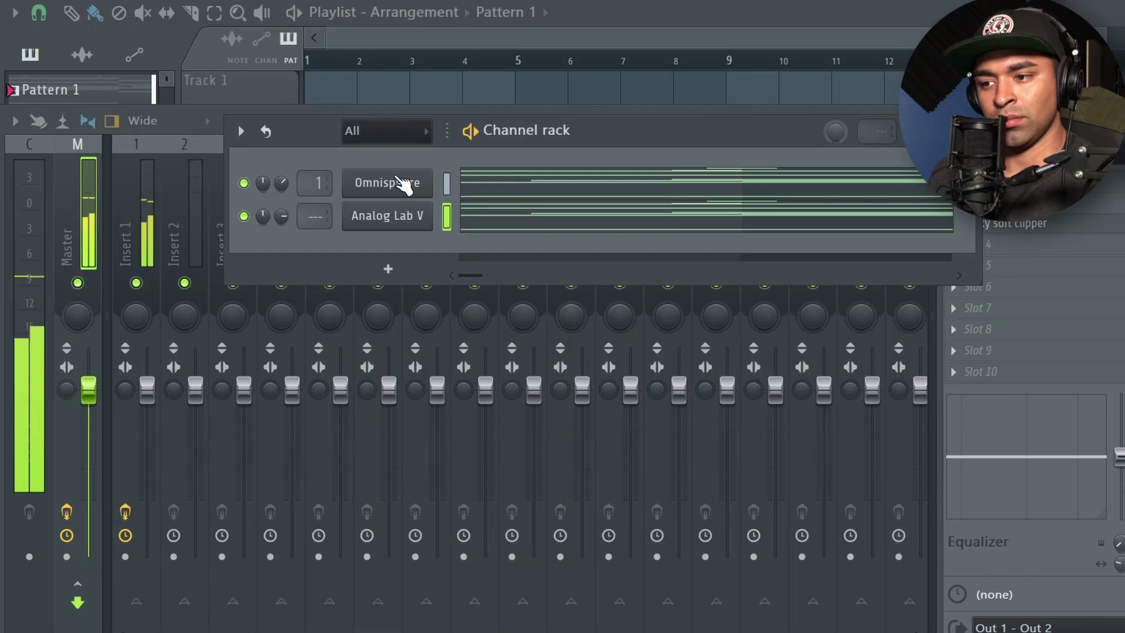
scroll(317, 217, up, 2)
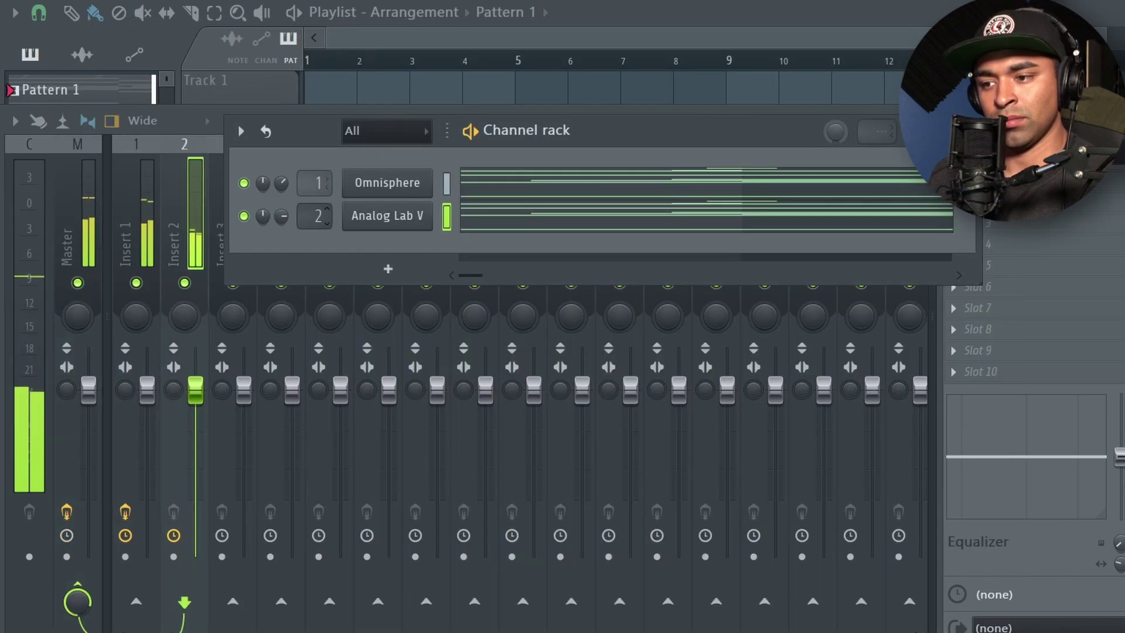
click(356, 221)
scroll(416, 510, down, 2)
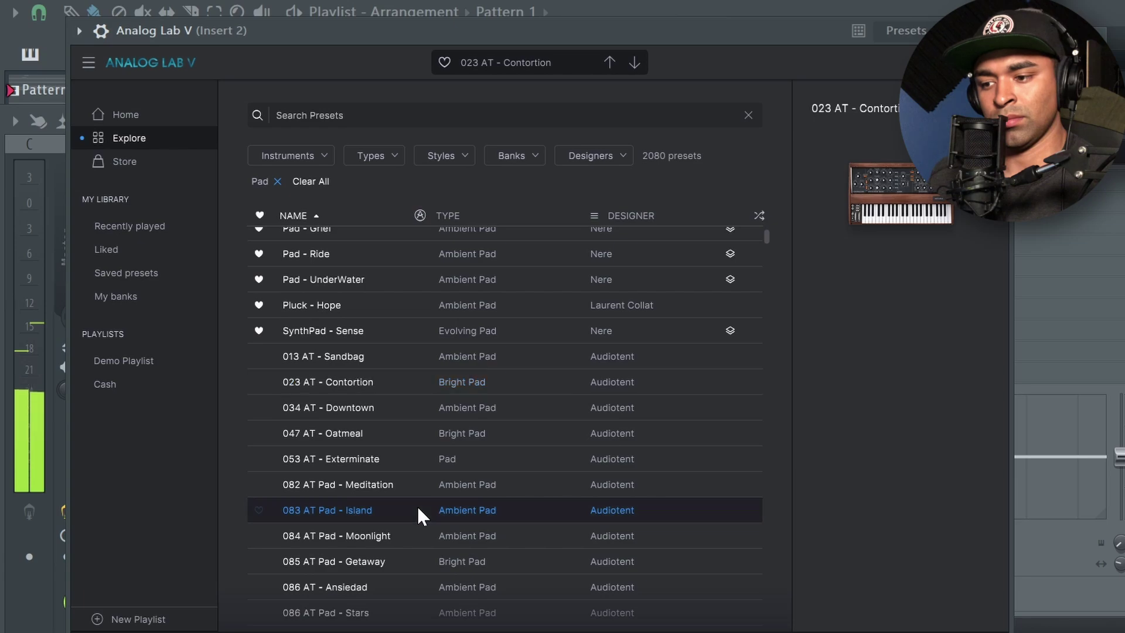
click(416, 510)
scroll(572, 490, down, 2)
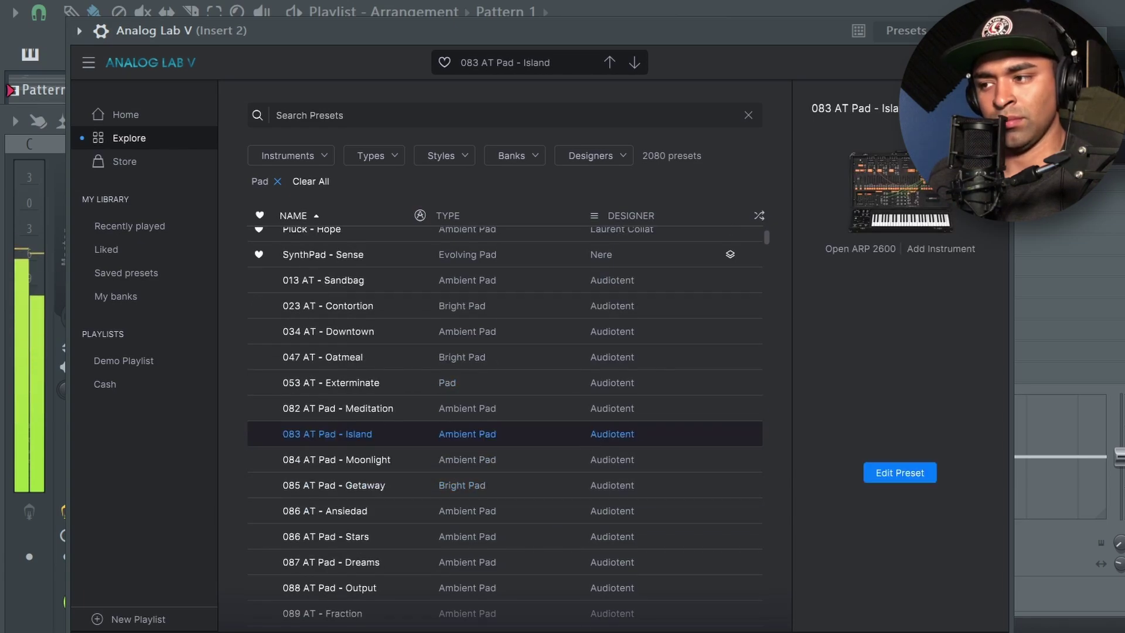
key(Escape)
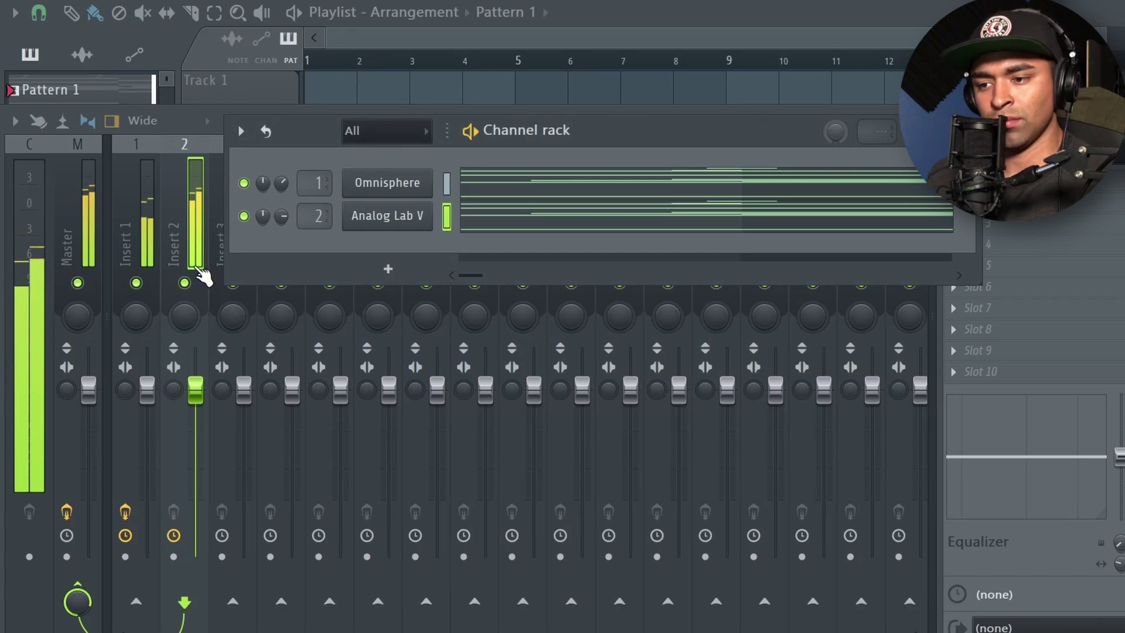
Solo Insert 2, add HalfTime to it and play back the slowed-down pad
click(202, 286)
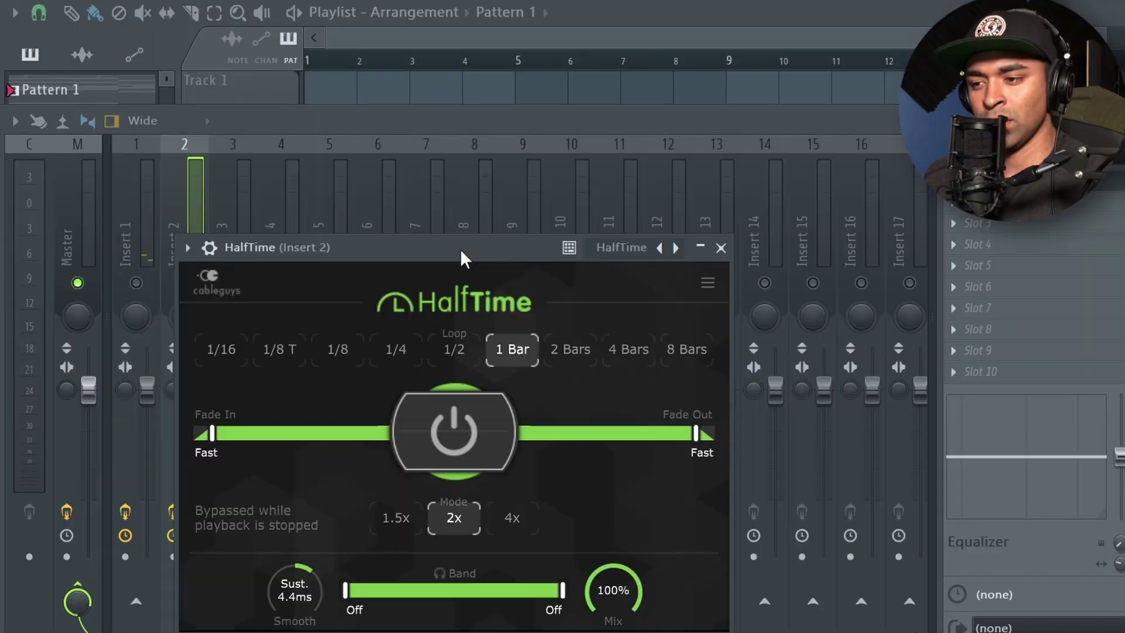
drag(461, 252, 466, 115)
key(space)
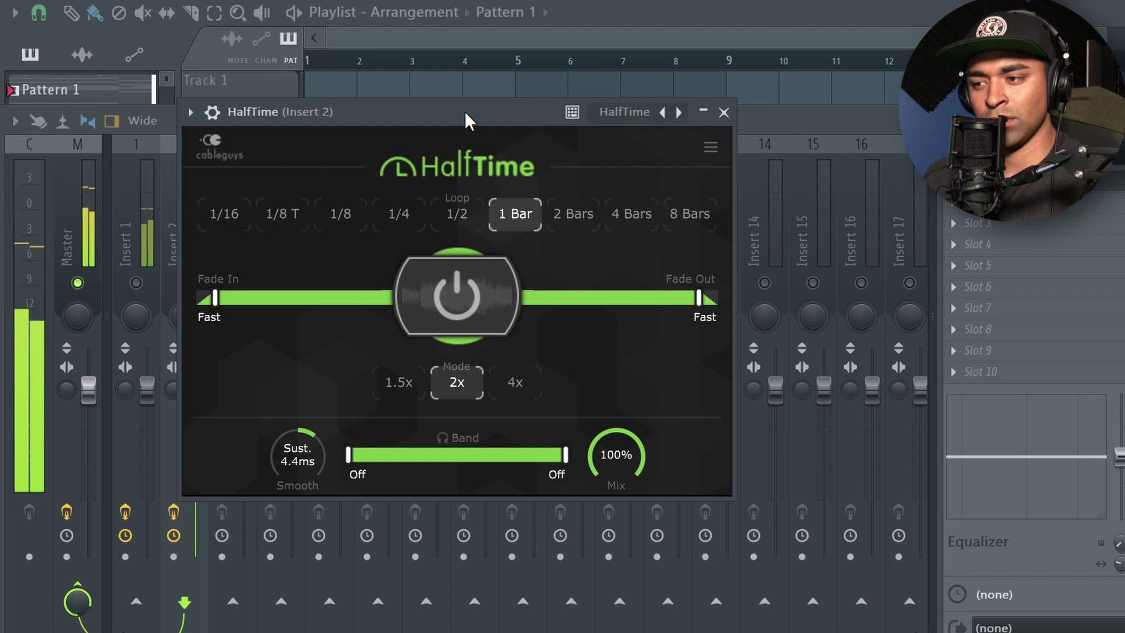
click(724, 113)
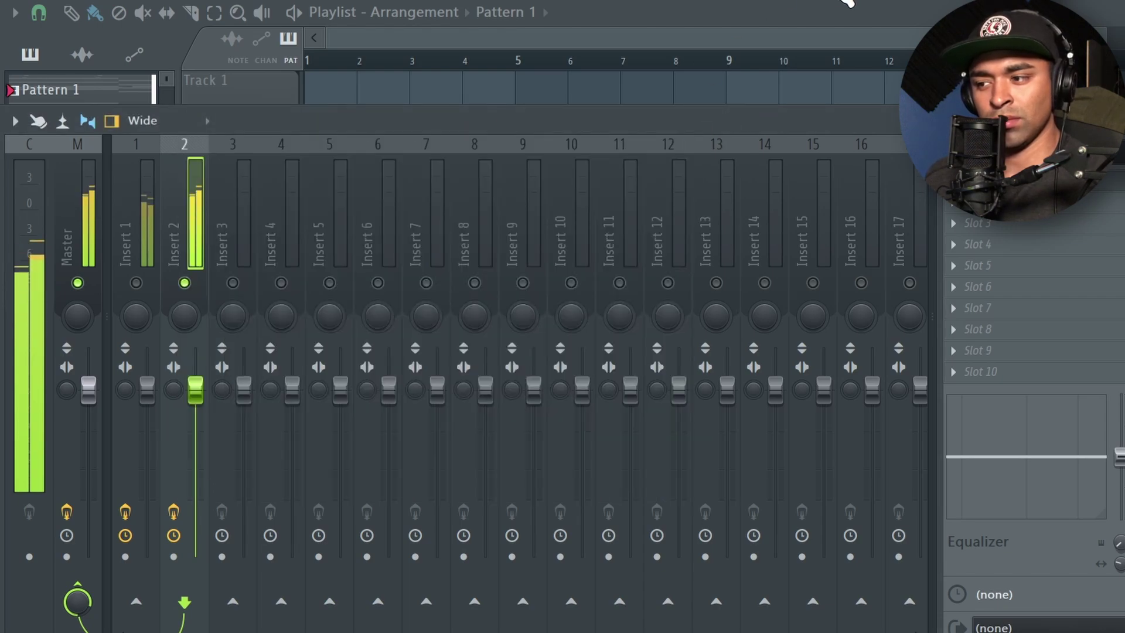
Add Fruity Parametric EQ 2 to Insert 2, rolling off lows with band 1 just under 200 Hz and highs with band 7 just under 5 kHz
click(991, 245)
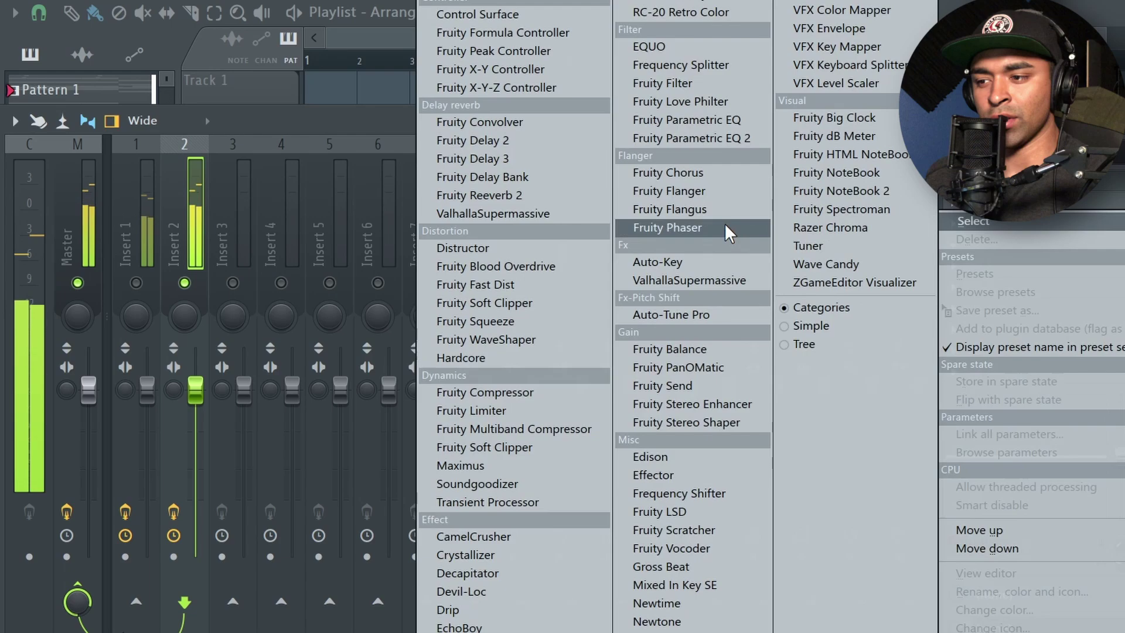
click(703, 138)
drag(138, 291, 216, 422)
drag(503, 291, 505, 391)
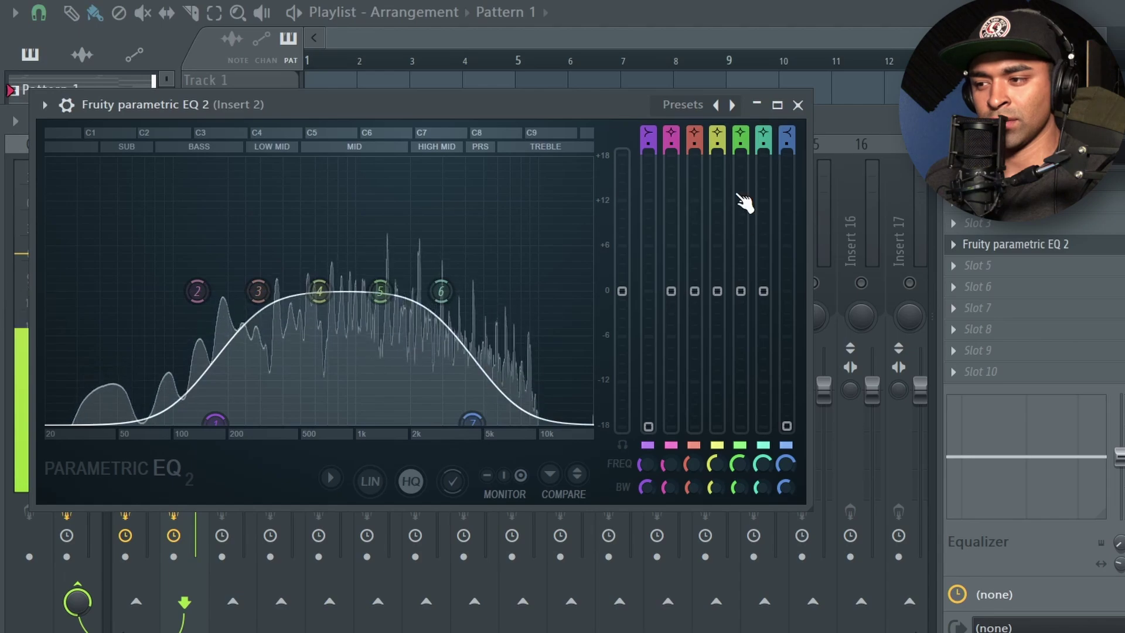
click(798, 105)
Lower the Analog Lab V channel volume and turn off the solo on Insert 2
key(F7)
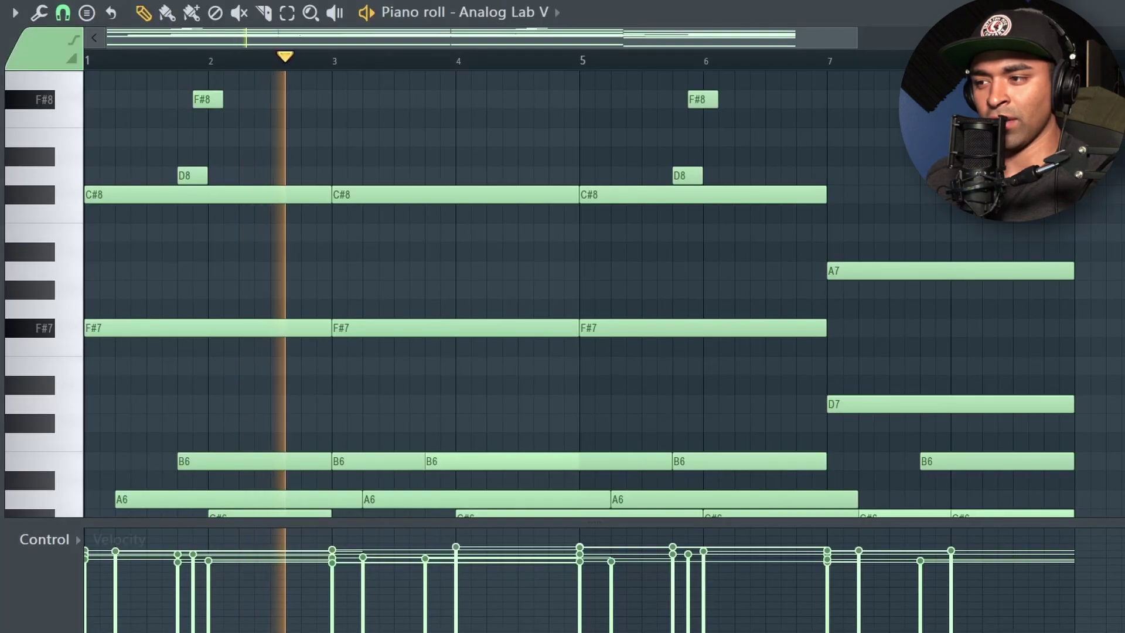
key(F7)
drag(277, 221, 277, 245)
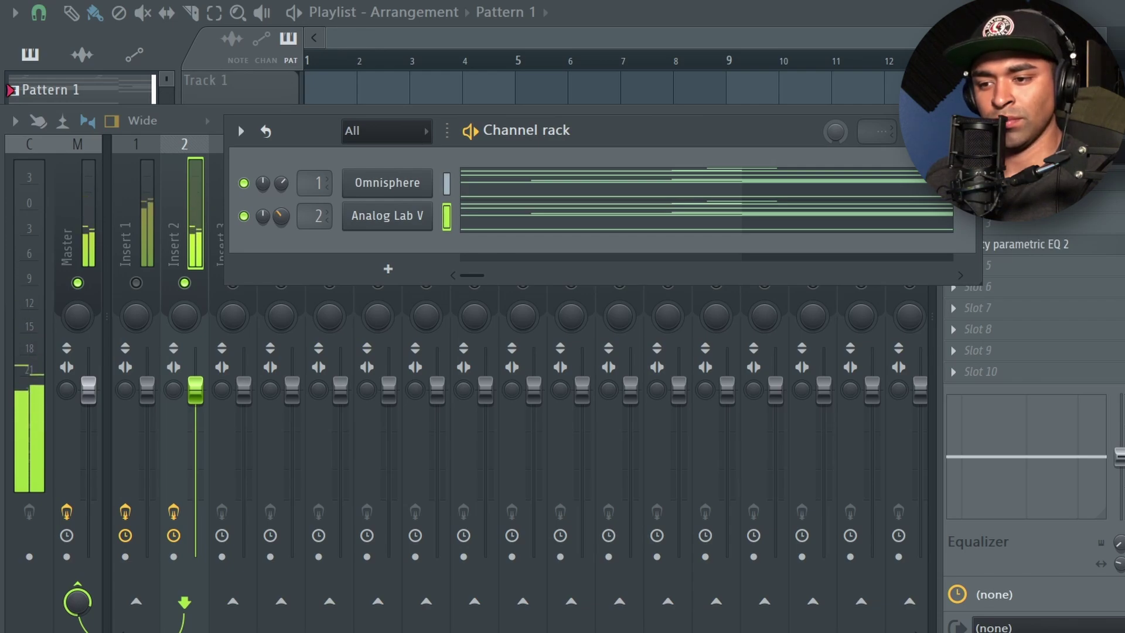
drag(277, 245, 205, 246)
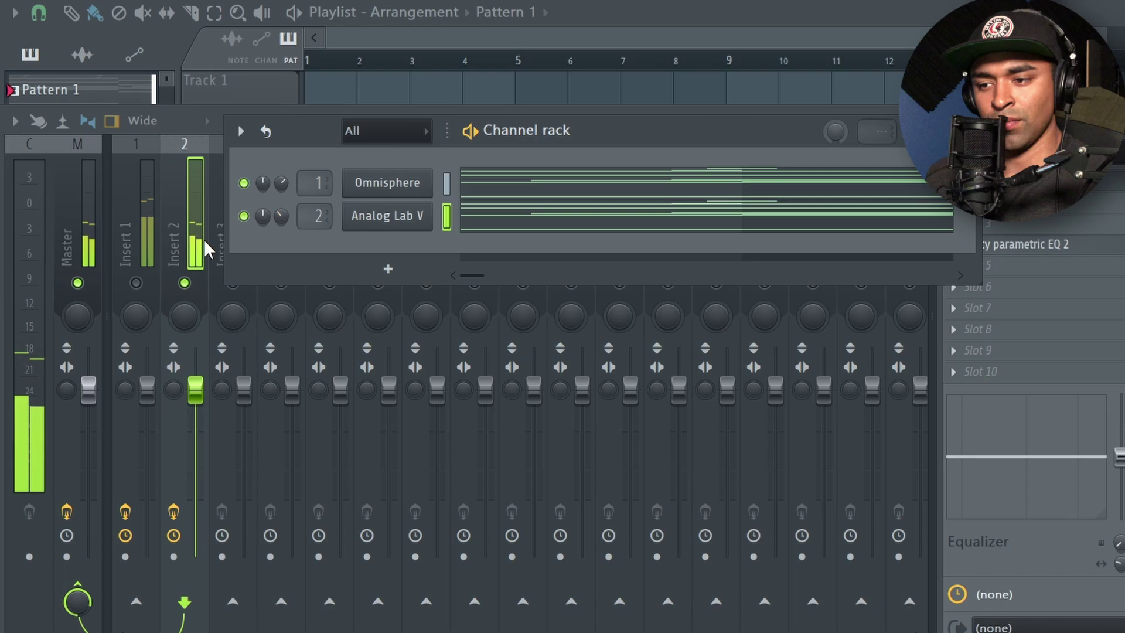
right_click(189, 284)
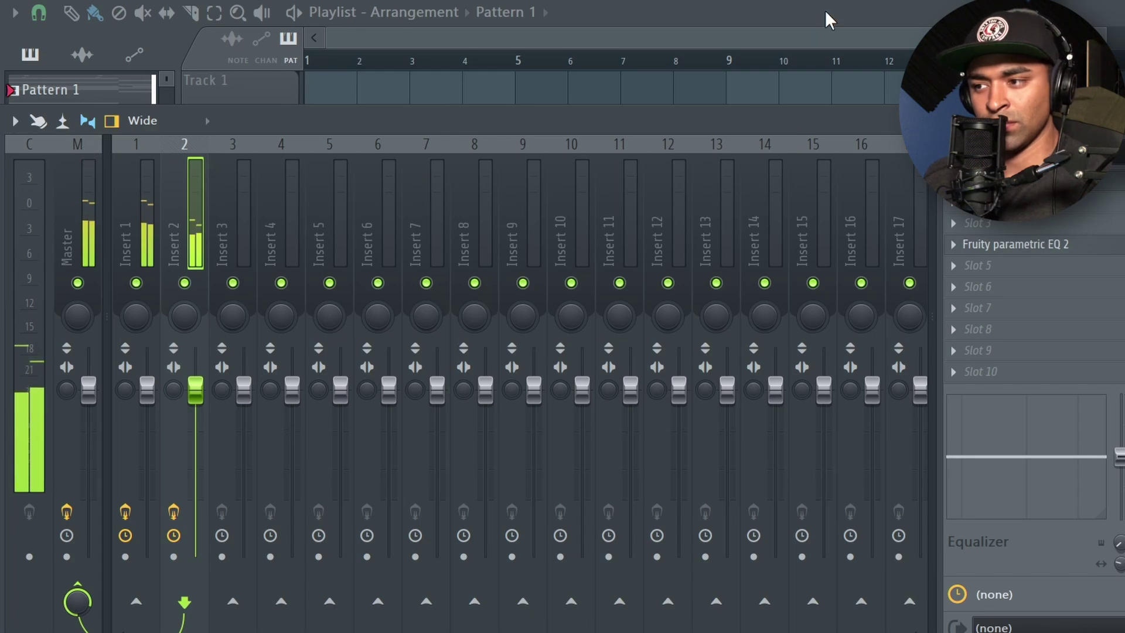
Stop playback, add a second Analog Lab V channel and filter its presets to Synth Lead
key(F6)
key(space)
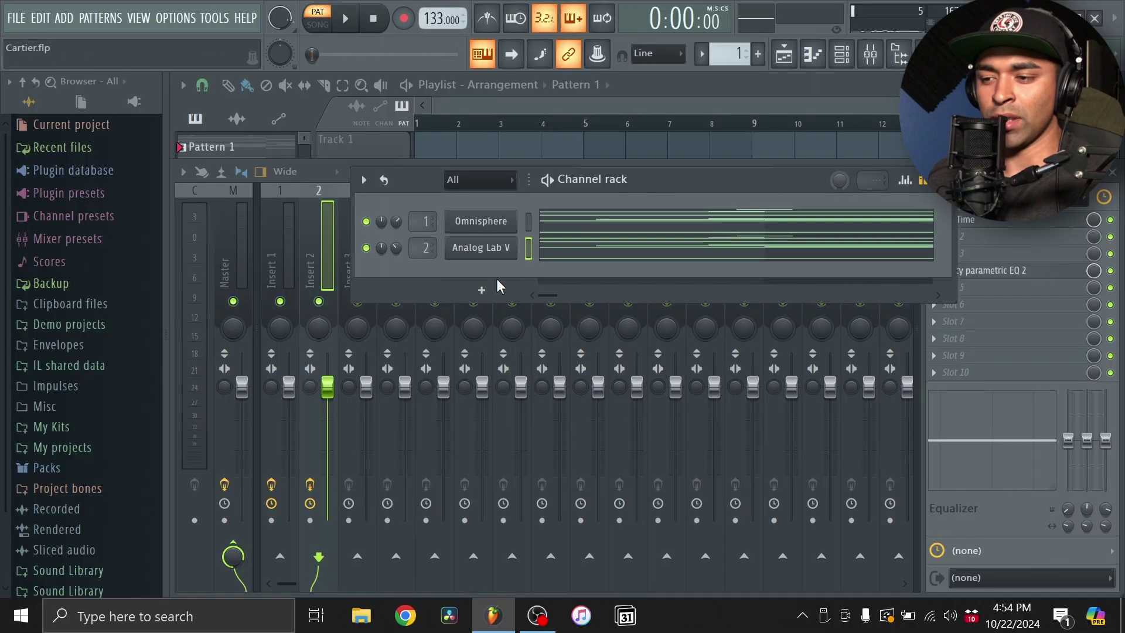
click(483, 290)
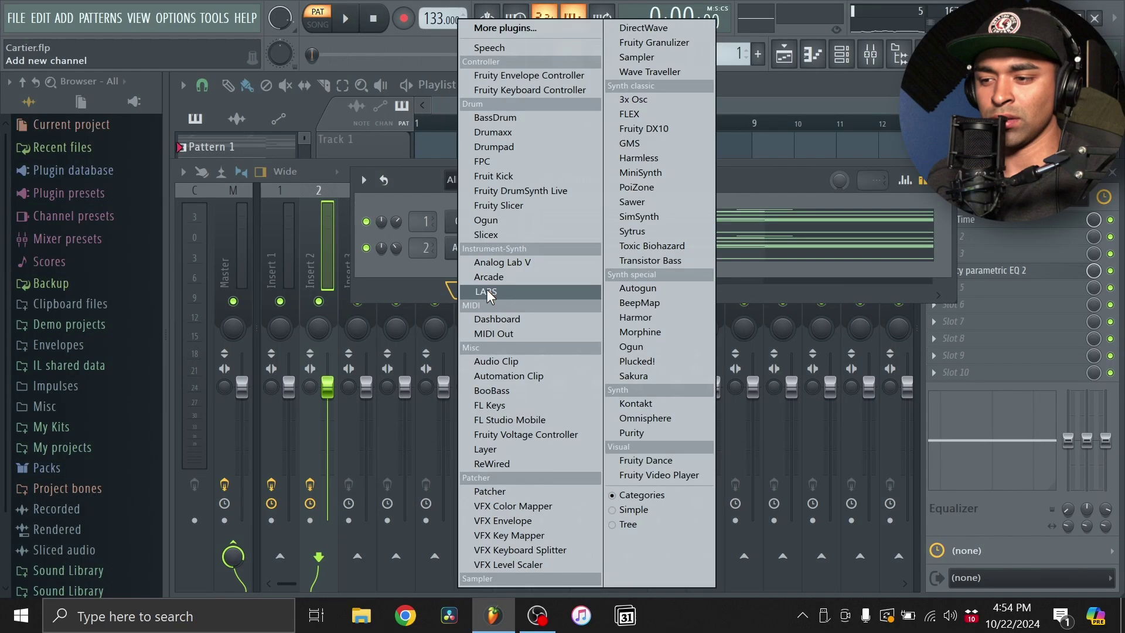
click(542, 262)
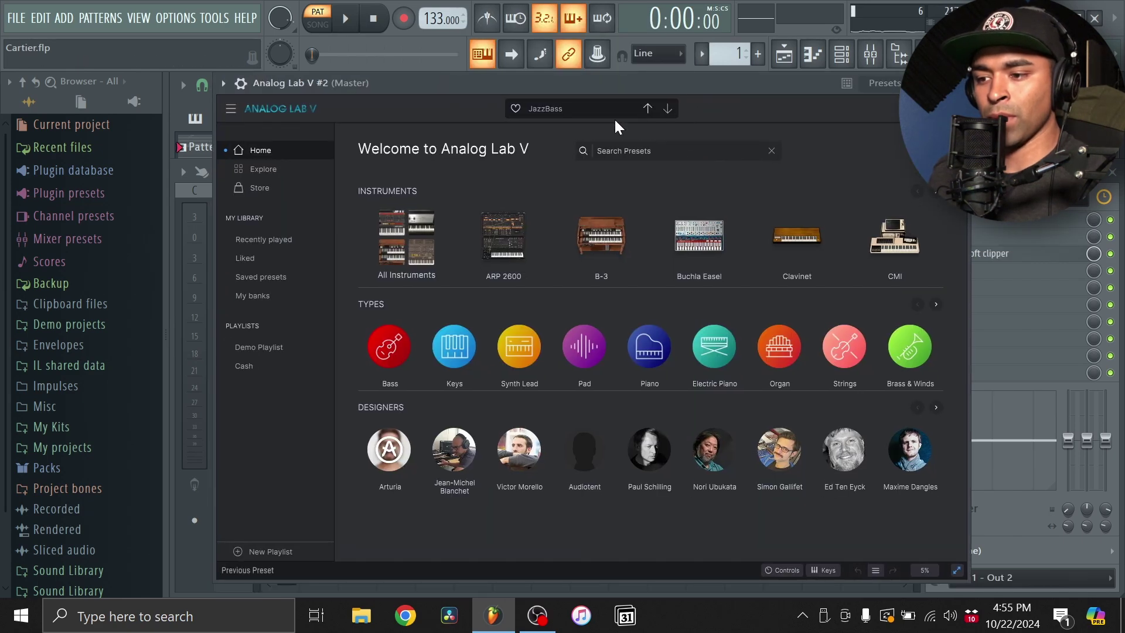
click(518, 352)
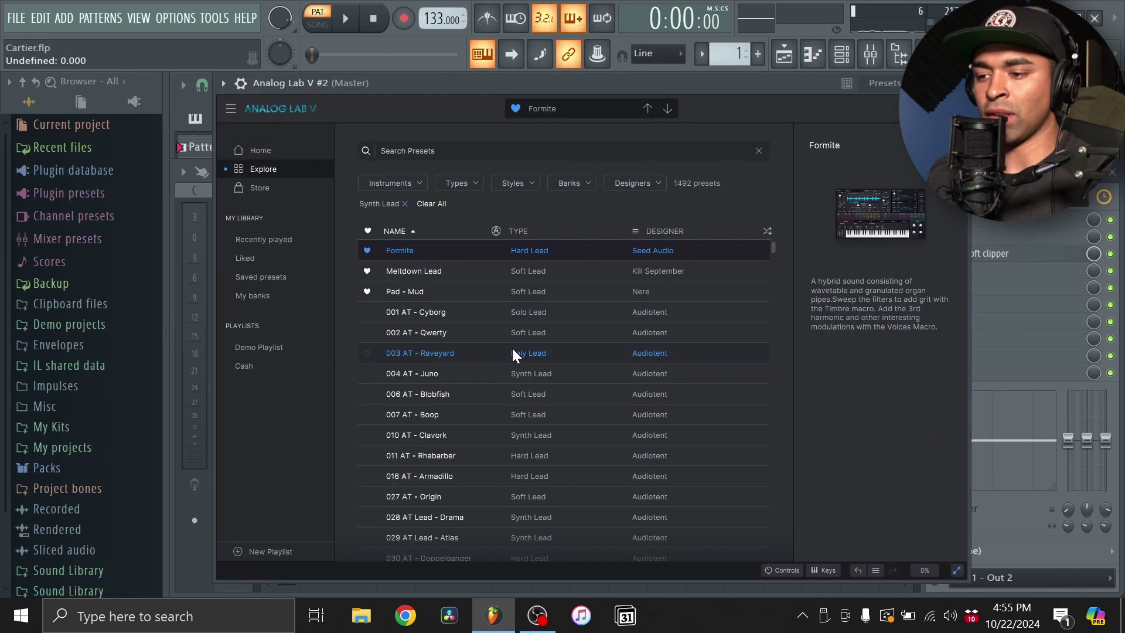
Audition Synth Lead presets over the playing pattern, including 028 AT Lead - Drama and 030 AT - Doppelganger
scroll(532, 337, down, 3)
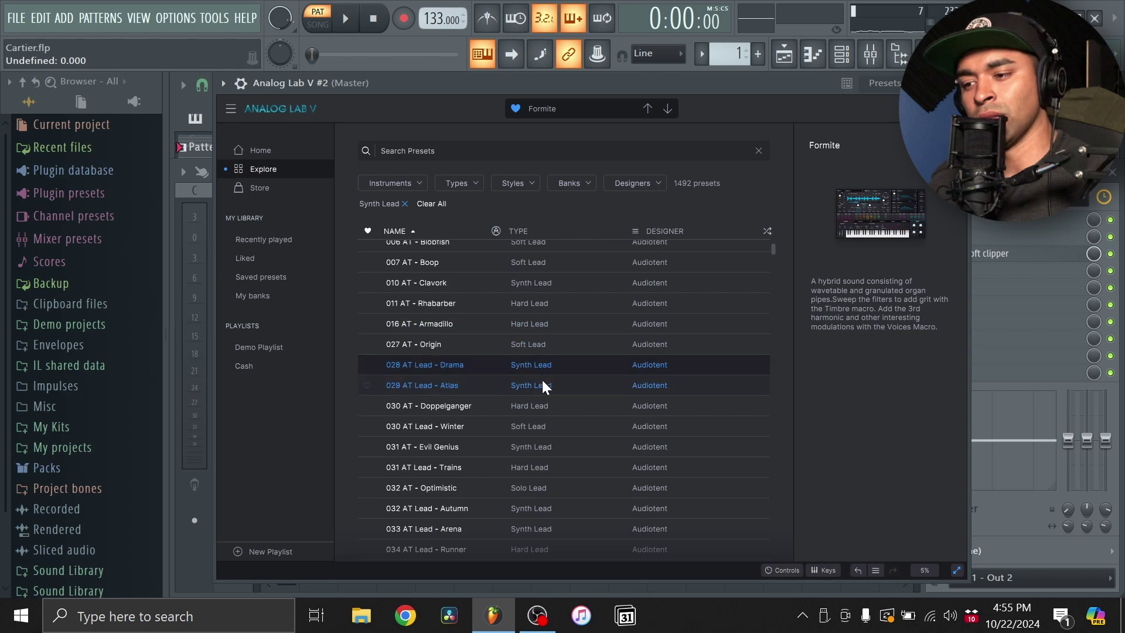
key(space)
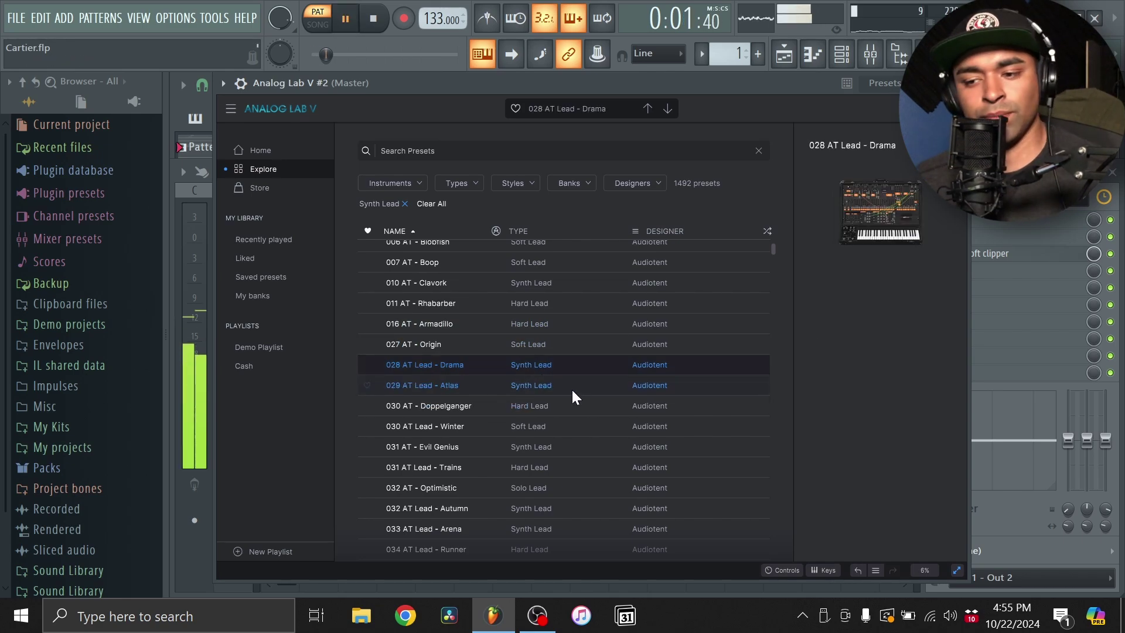
click(544, 409)
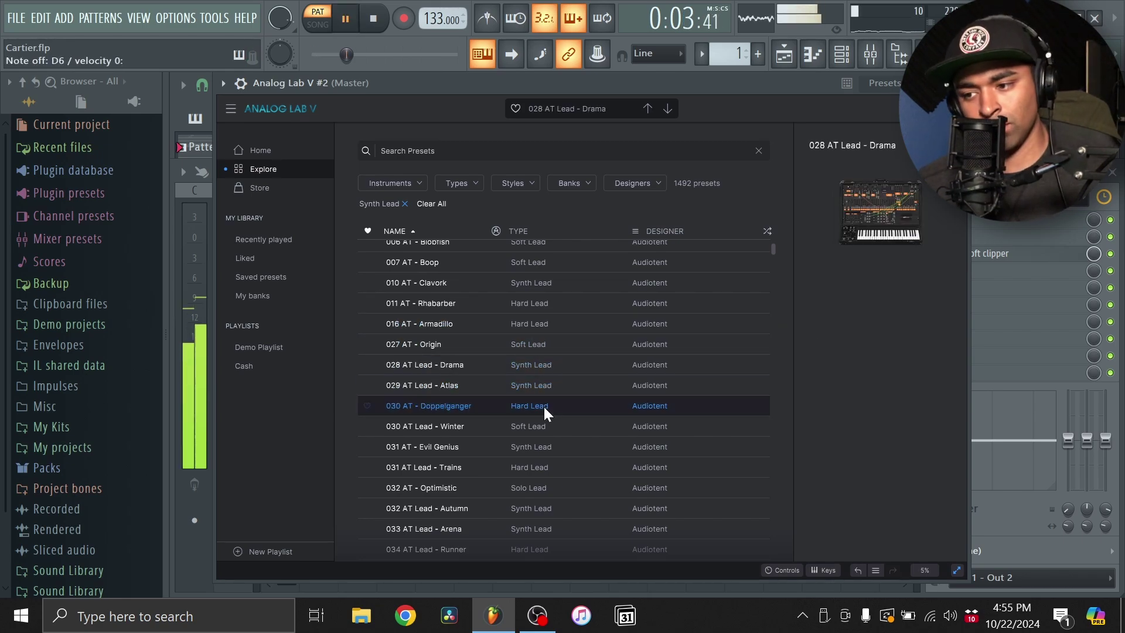
key(Down)
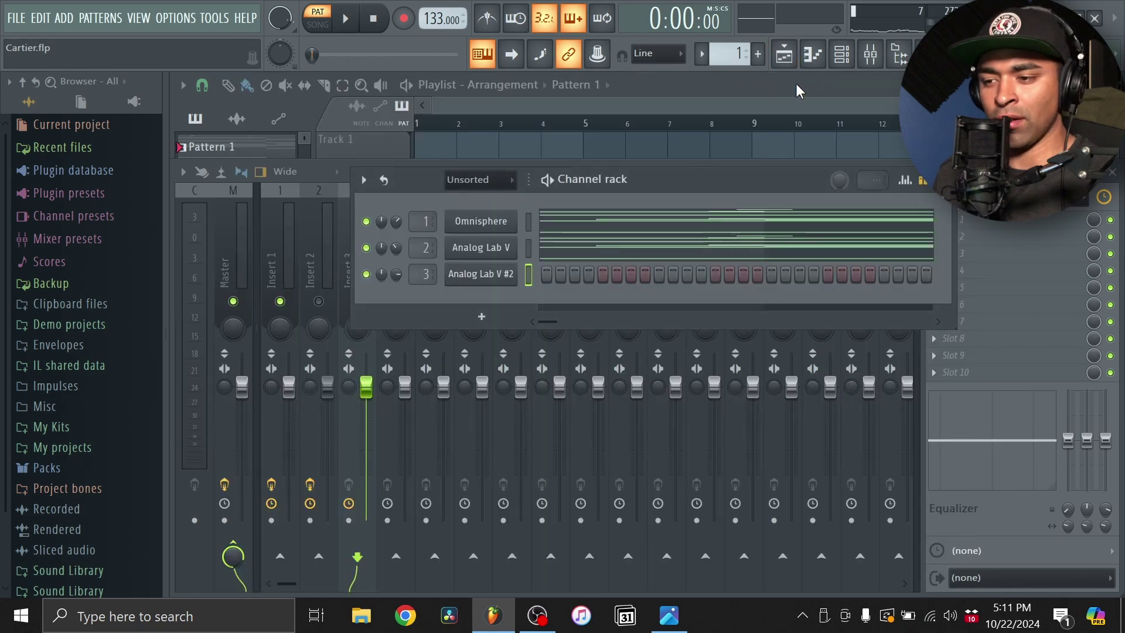
Write a lead melody for Analog Lab V #2 with F#5 across bars 1–2, B5 on bar 6 and A5 across bars 7–8
click(818, 52)
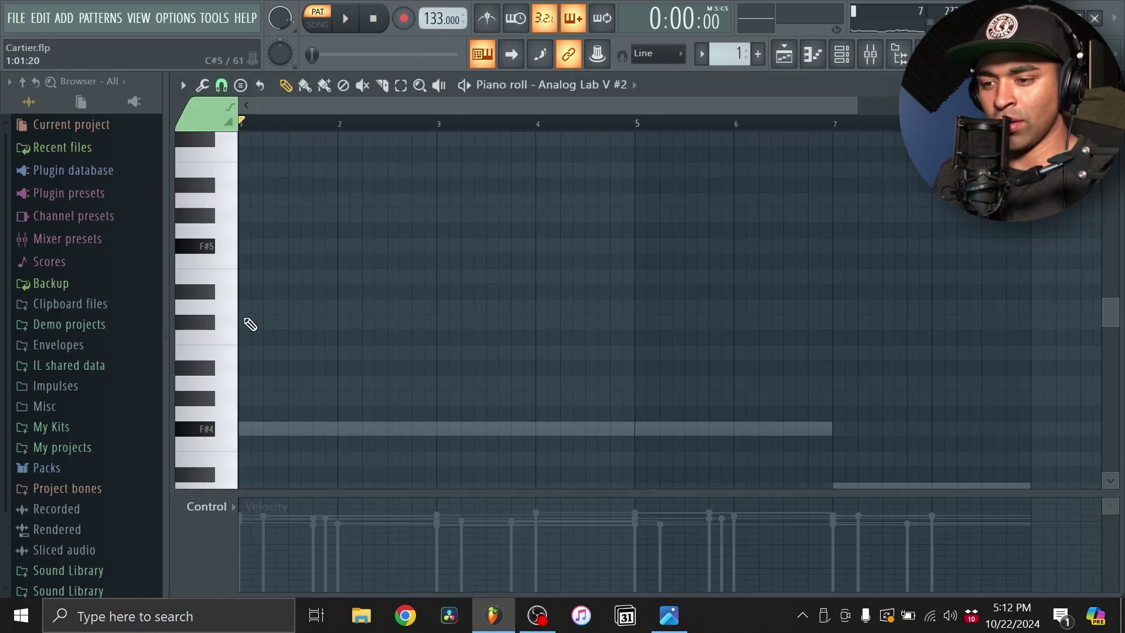
scroll(258, 327, down, 3)
scroll(233, 323, up, 3)
key(space)
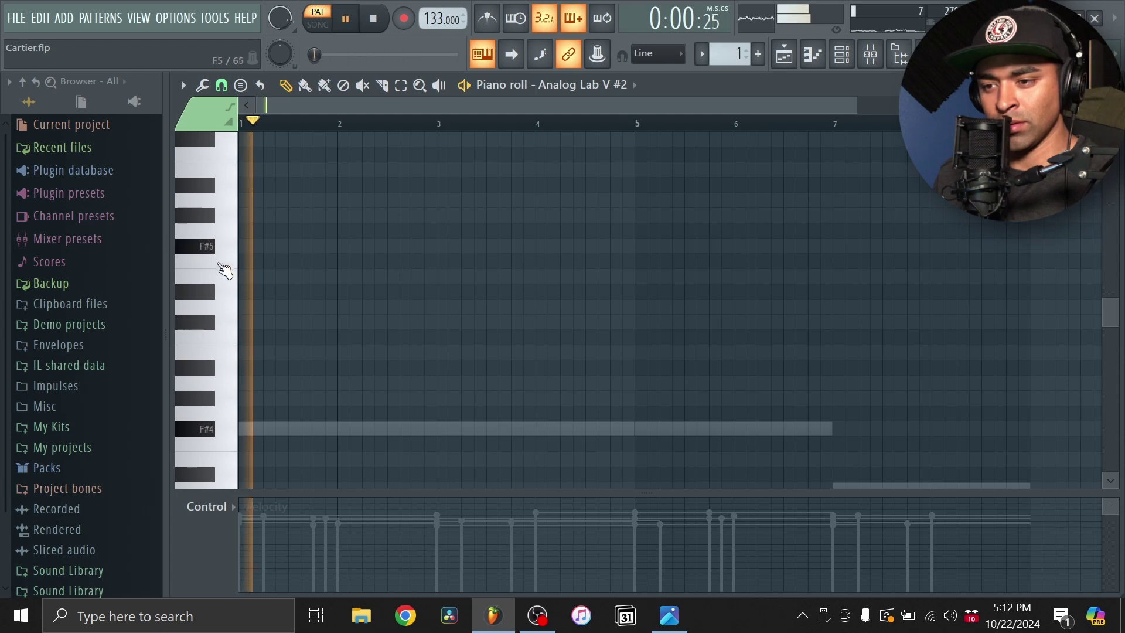
drag(258, 246, 426, 246)
drag(267, 565, 240, 518)
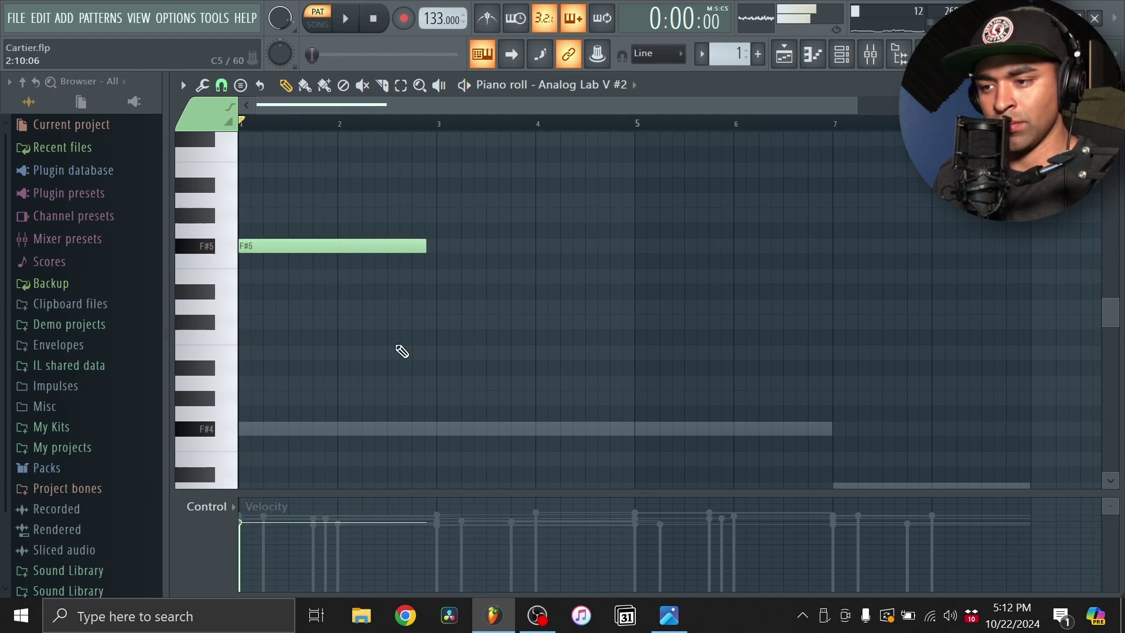
drag(423, 246, 436, 246)
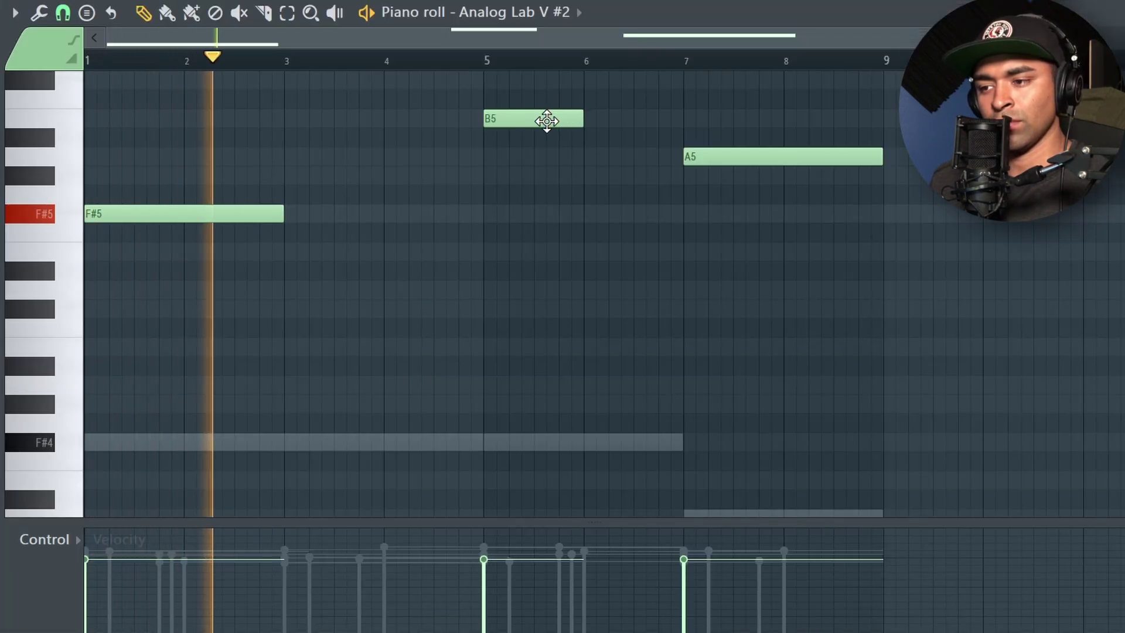
drag(547, 120, 645, 120)
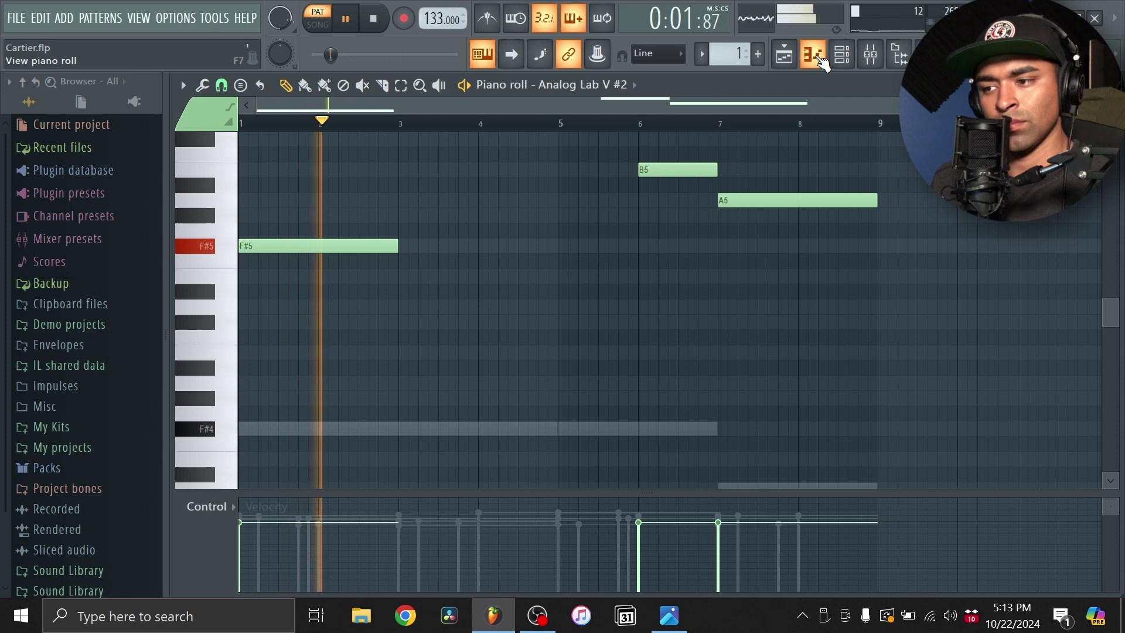
click(822, 61)
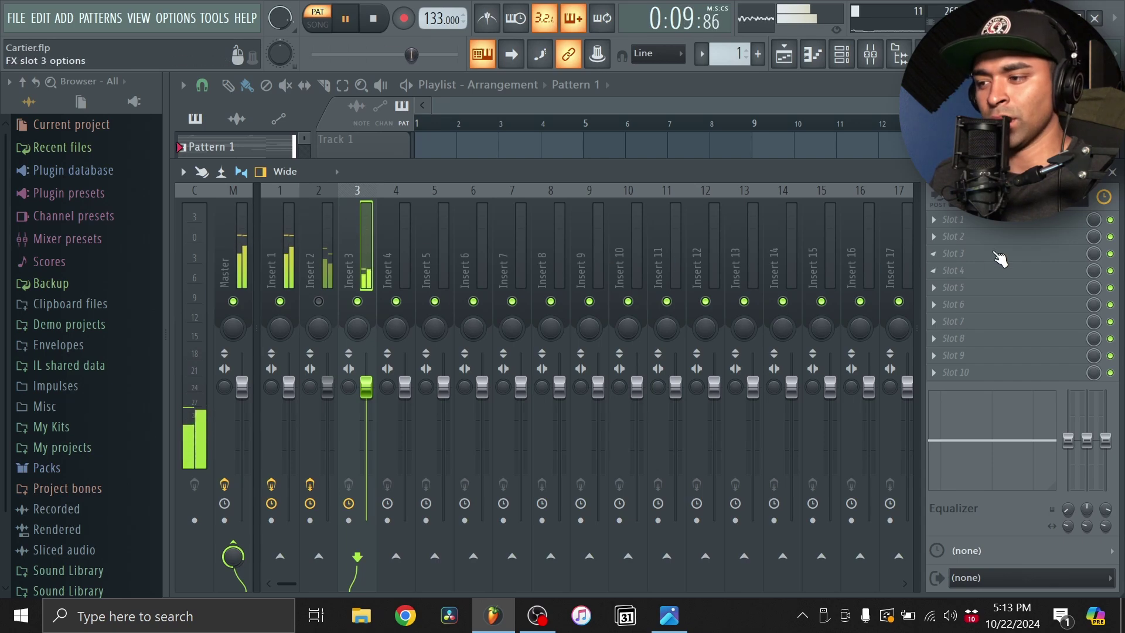
Add Fruity Parametric EQ 2 to Insert 3, rolling off lows with band 1 between 500 Hz and 1 kHz and dipping band 5 about 4 dB
click(966, 256)
click(727, 186)
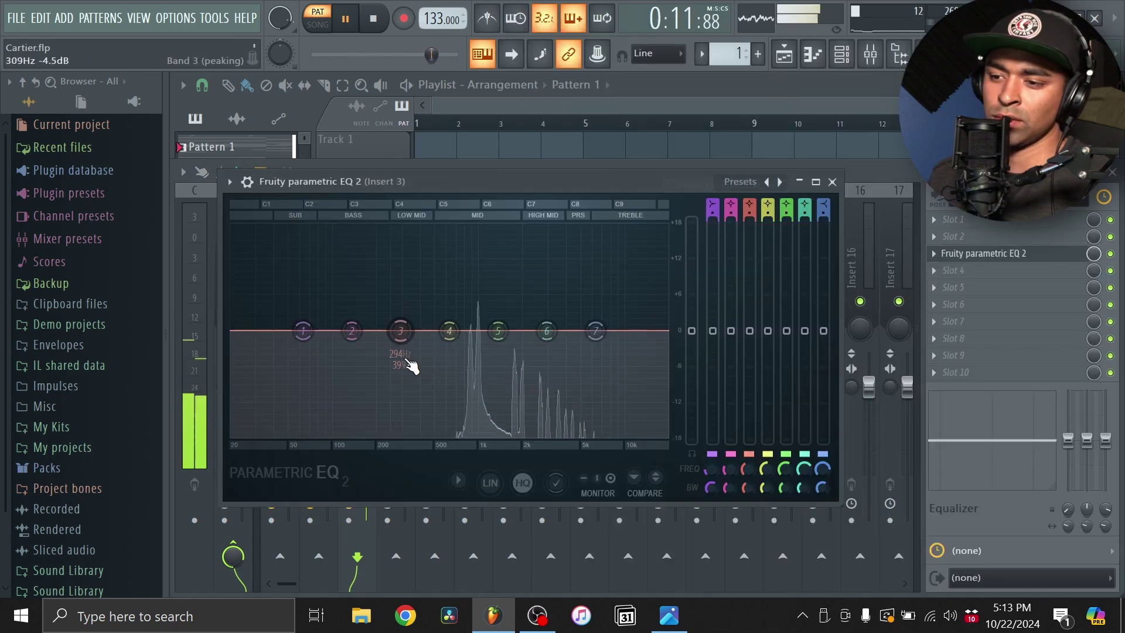
drag(315, 334, 438, 432)
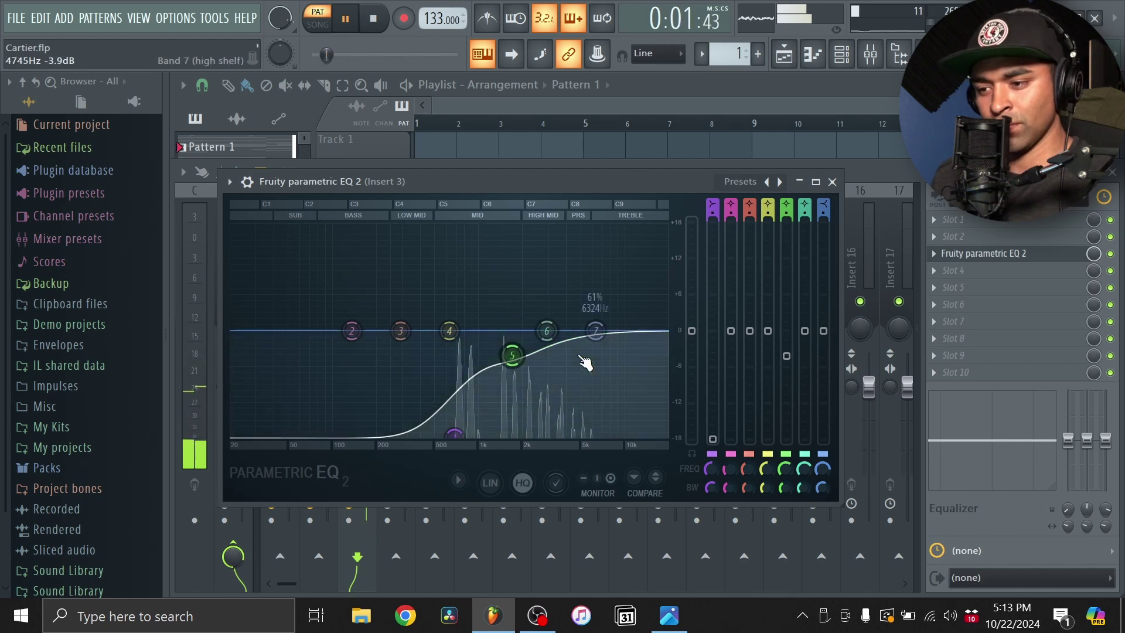
click(832, 182)
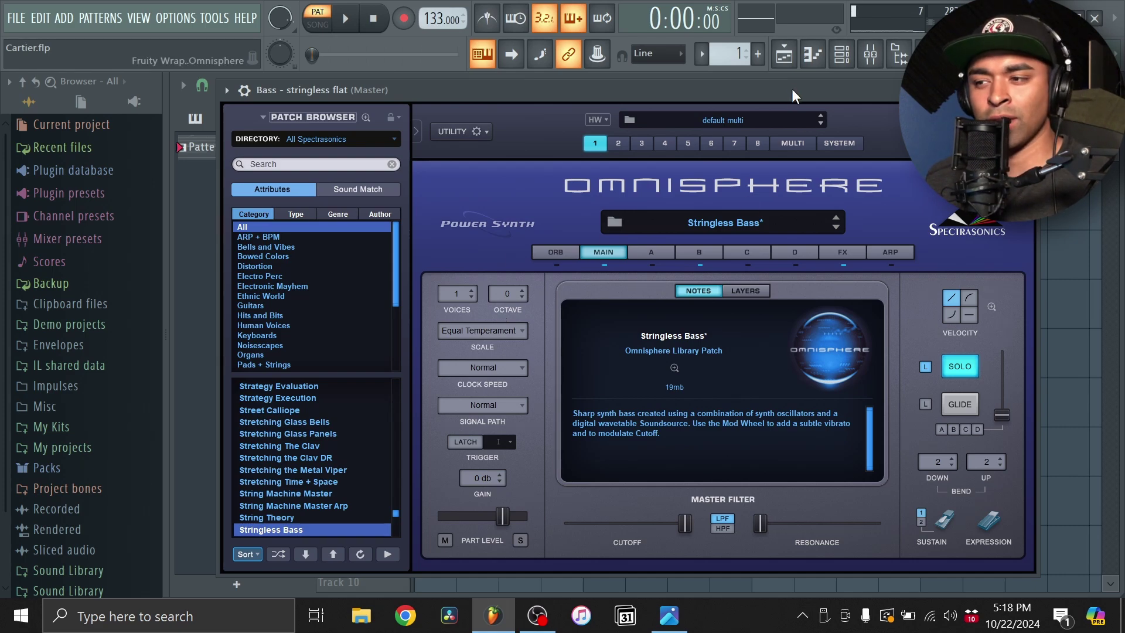
Record a stringless bass line with F#4 across bars 1–2, A4 across 3–4, E4 across 5–6, D4 on 7 and C#4 on 8
click(814, 56)
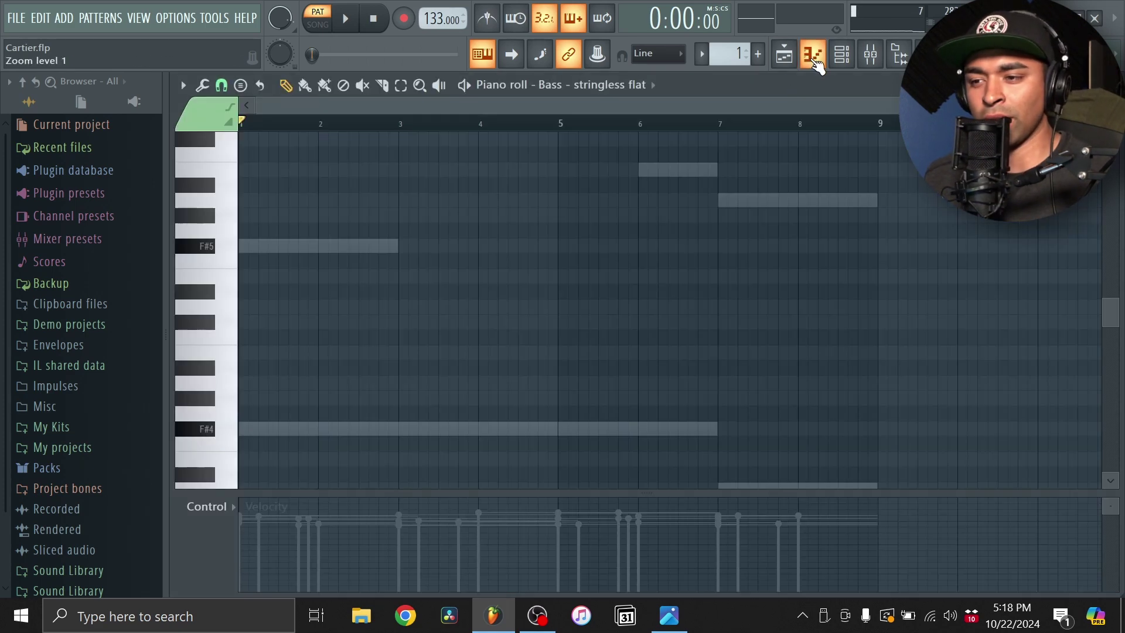
click(403, 18)
click(540, 396)
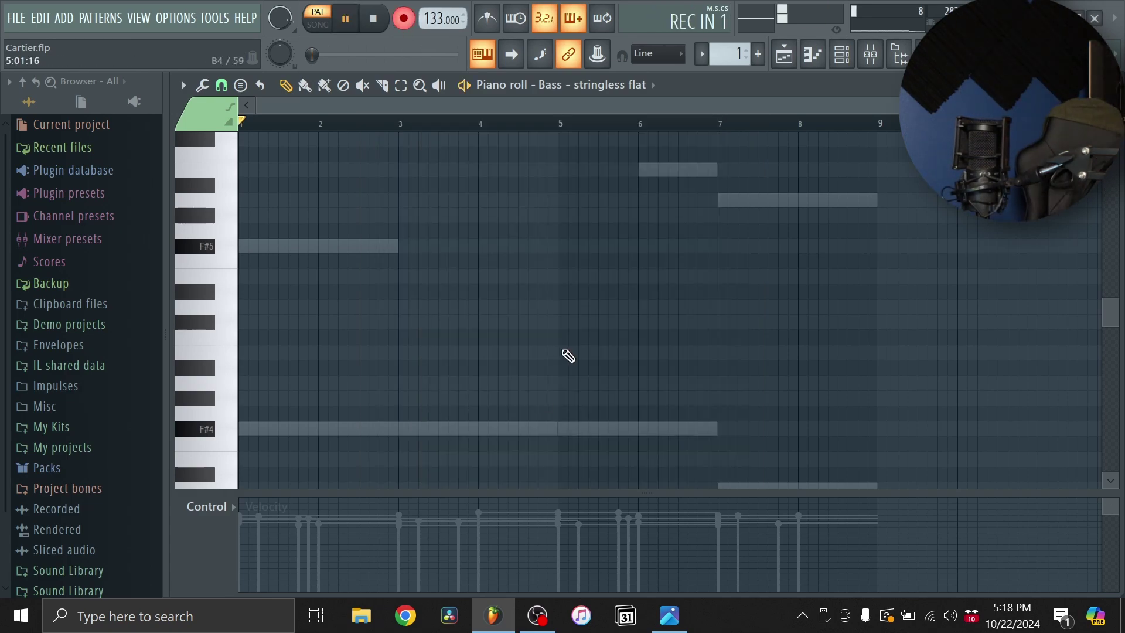
key(g)
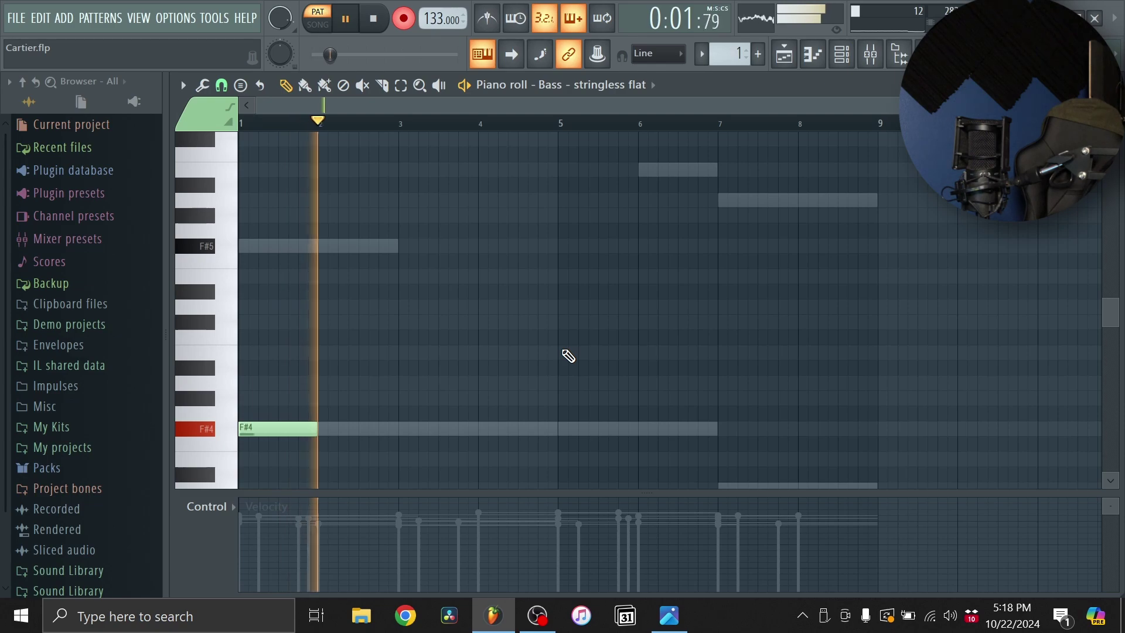
key(n)
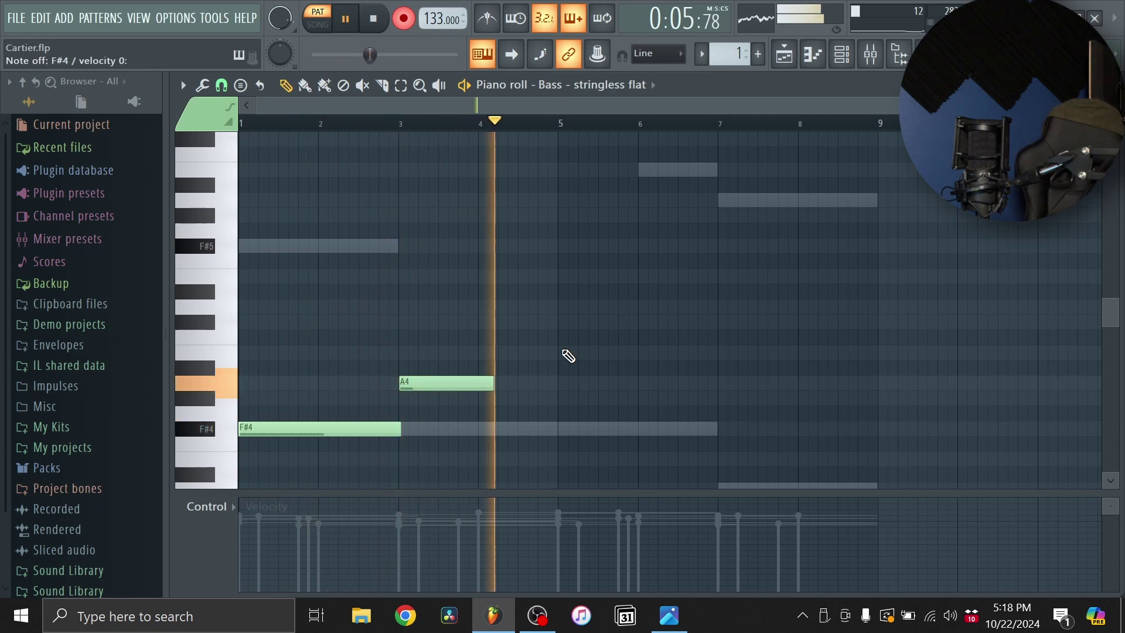
key(c)
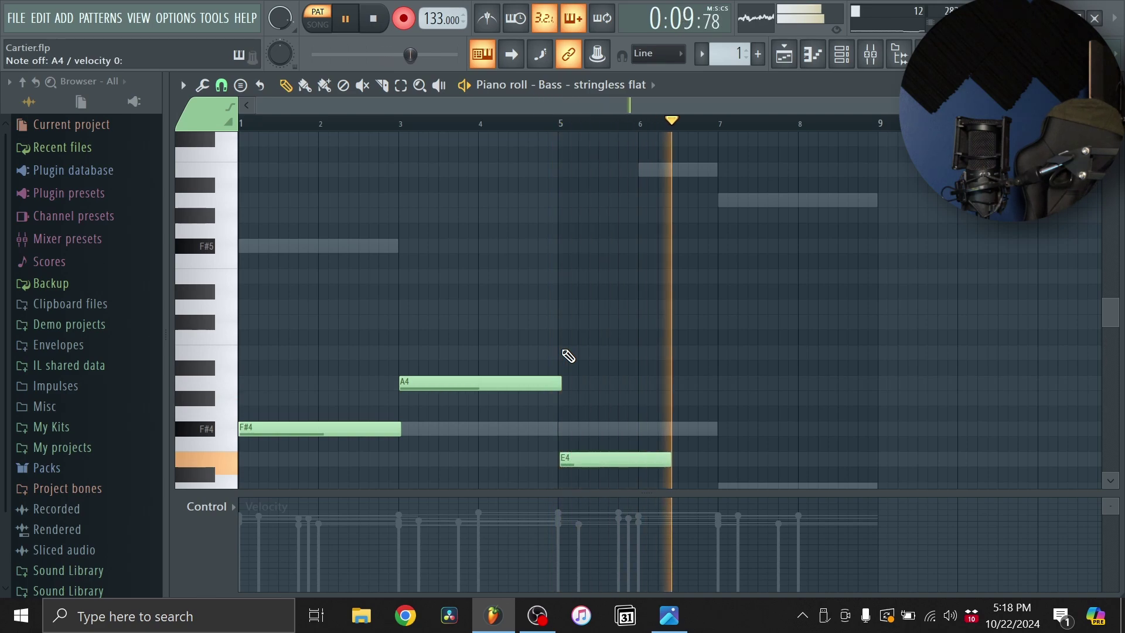
key(x)
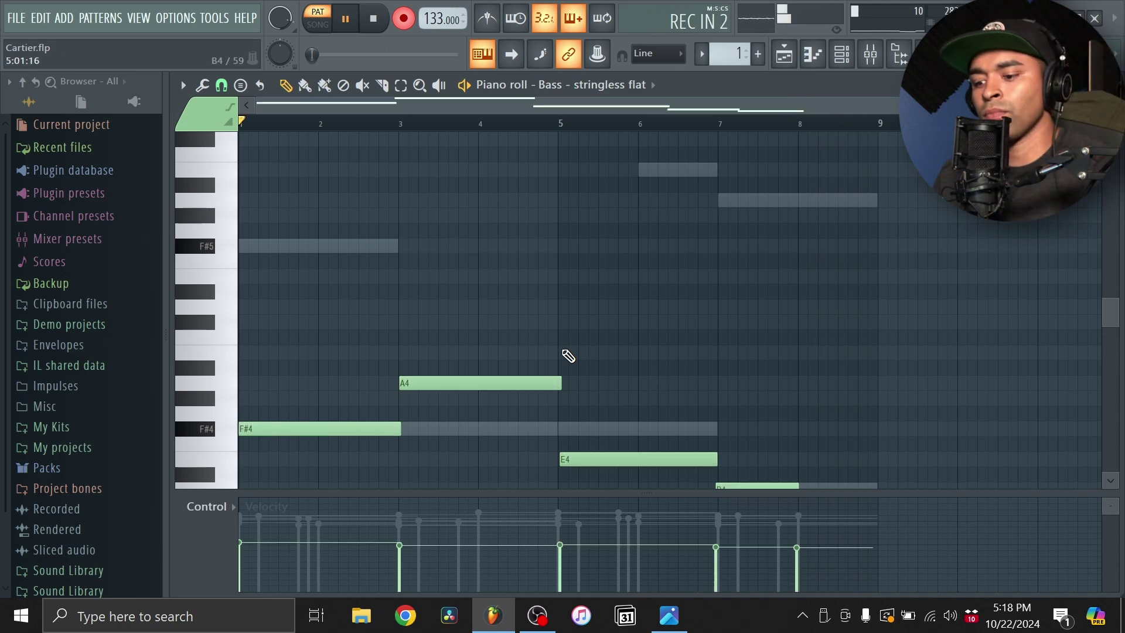
key(space)
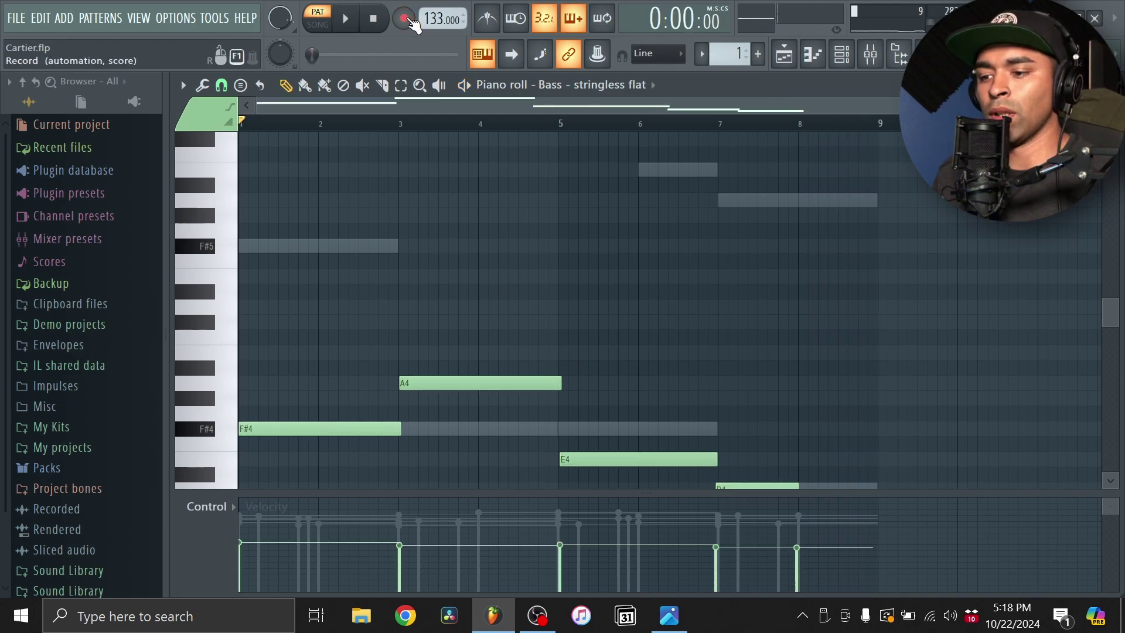
Play back the recorded bass line, set the piano roll snap to Step and select all the bass notes
scroll(550, 252, down, 4)
key(space)
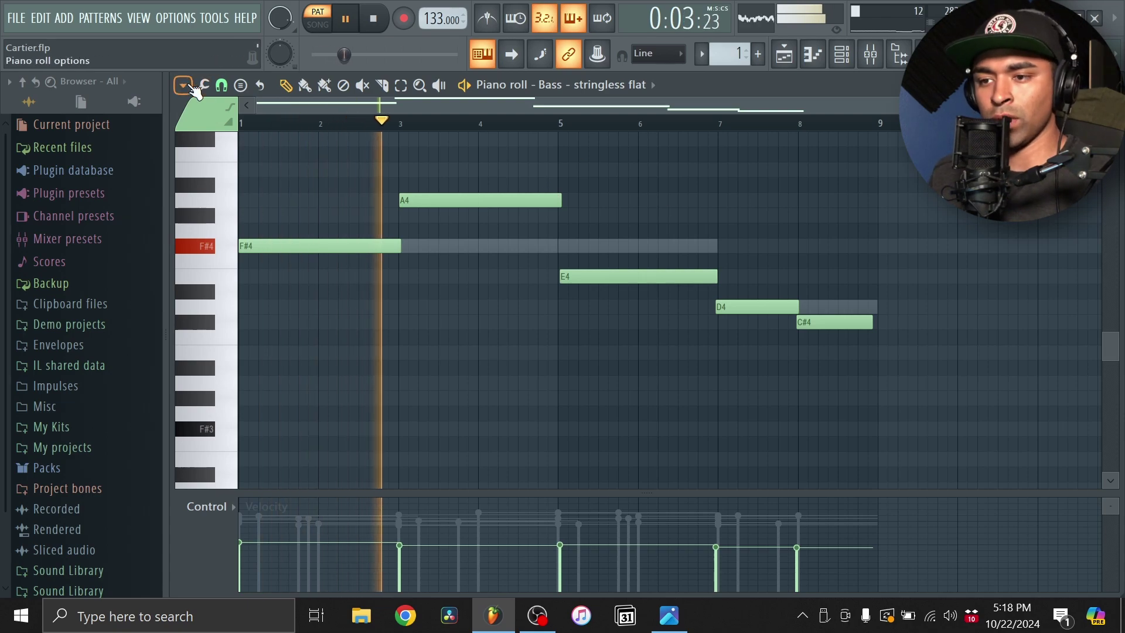
click(183, 85)
click(183, 85)
click(221, 85)
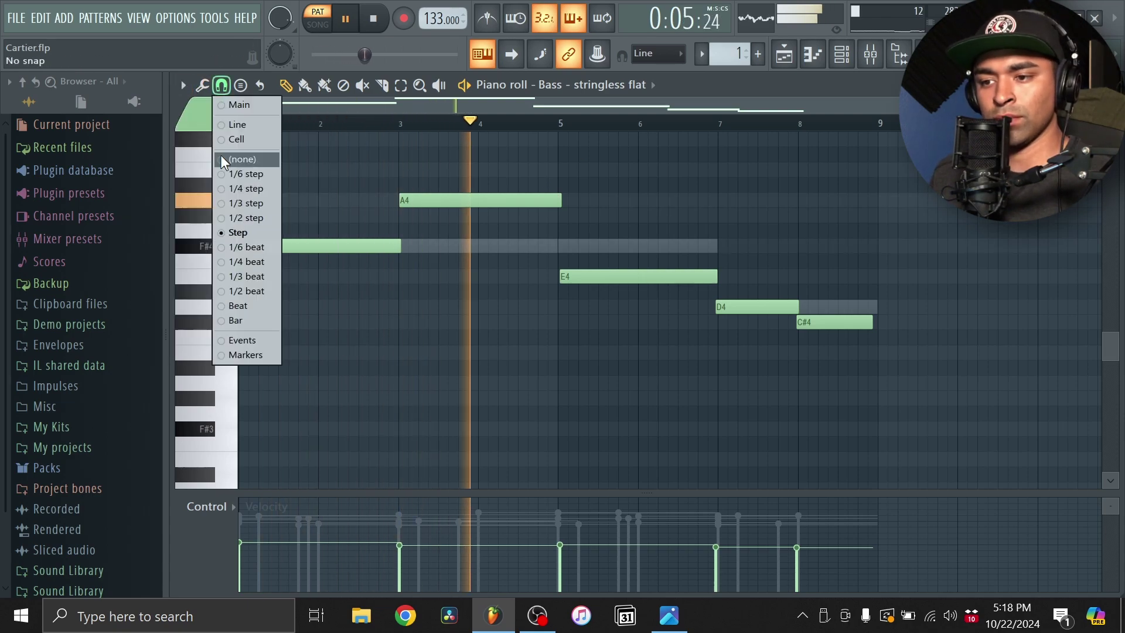
click(236, 230)
key(ctrl+a)
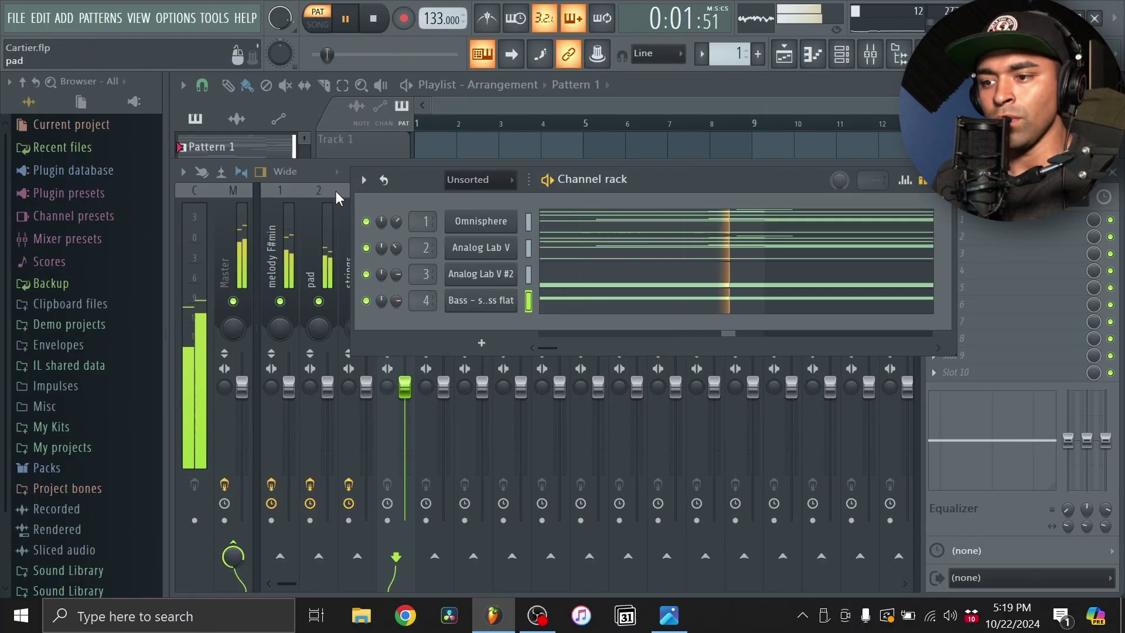
Add Fruity Parametric EQ 2 to slot 3 of Insert 4 and adjust band 2 in the bass range
click(336, 199)
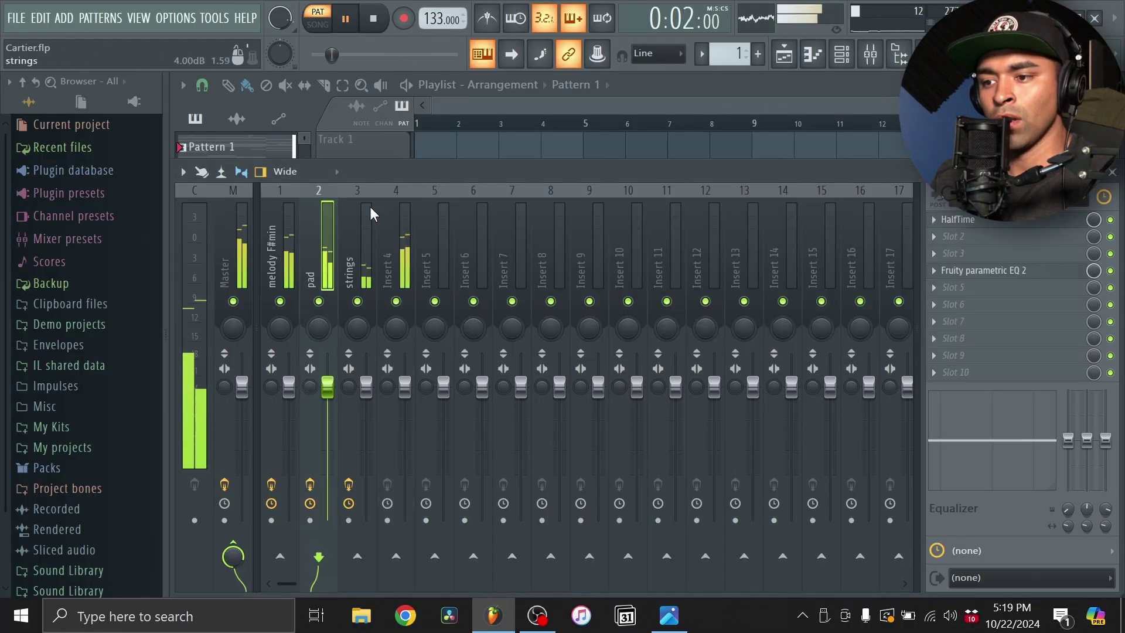
click(943, 253)
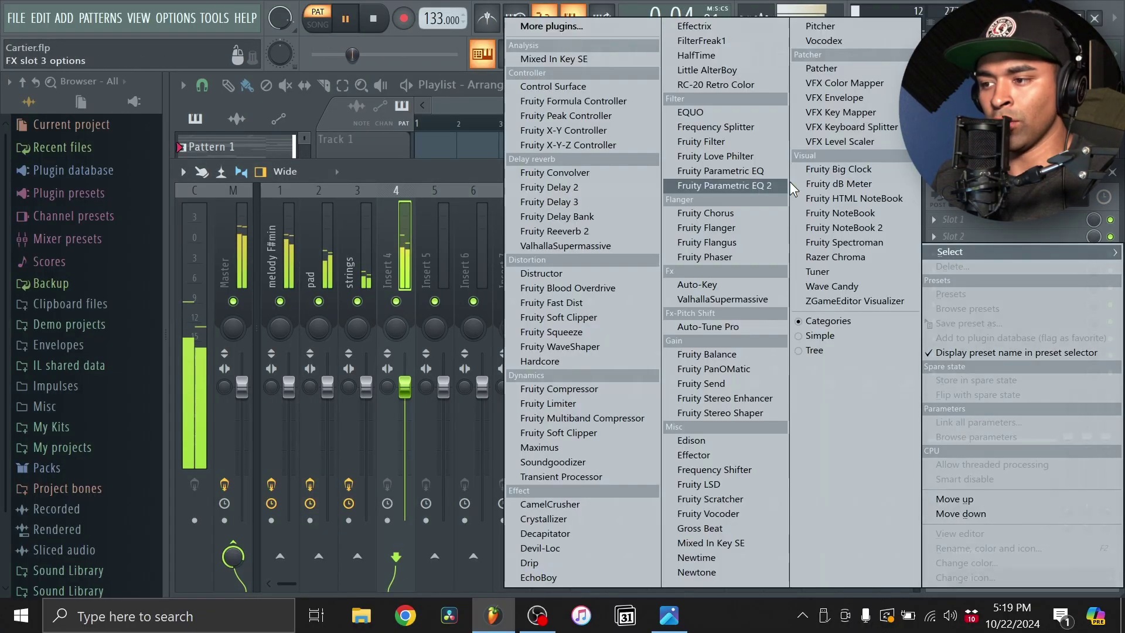
click(728, 254)
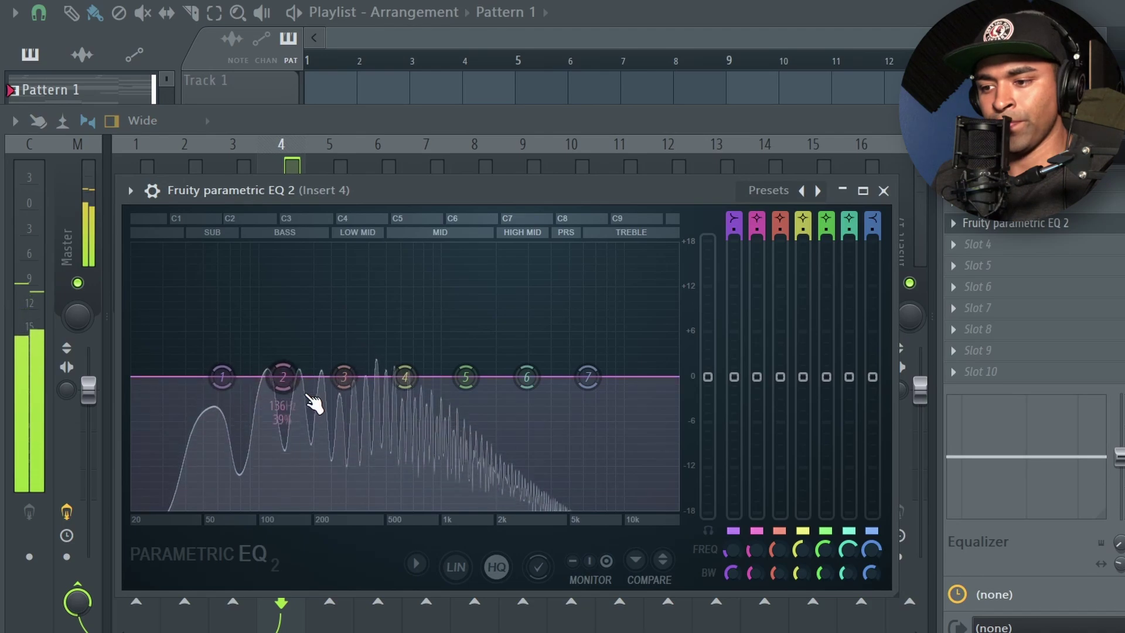
drag(286, 388, 257, 363)
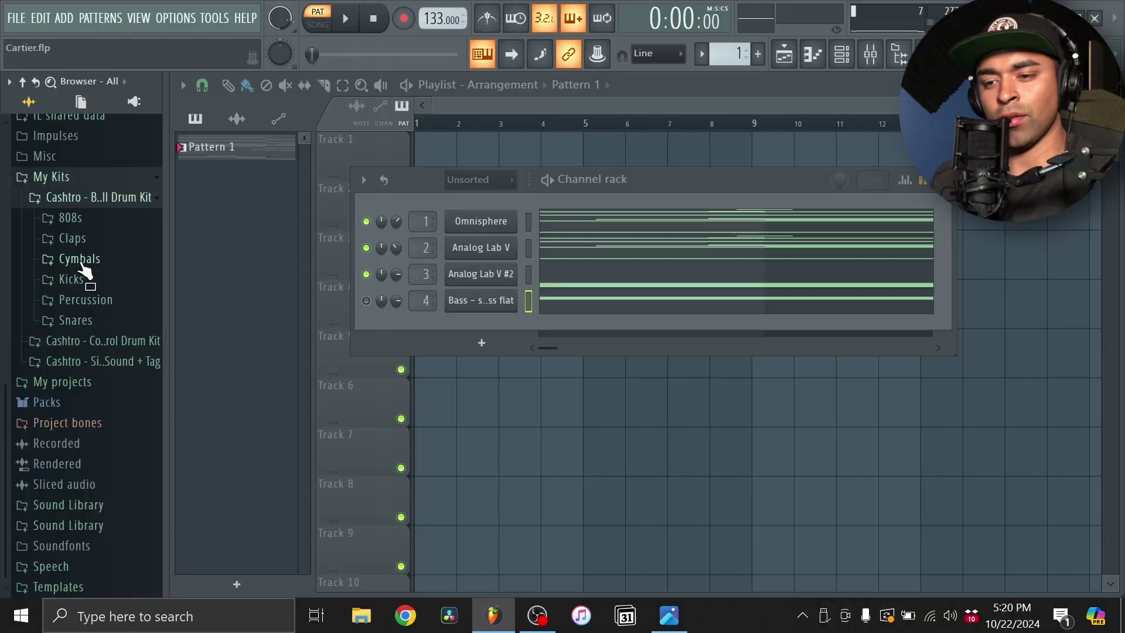
Add the [HH] Gold sample from the Cymbals folder as a new channel and fill each 2 steps
click(80, 259)
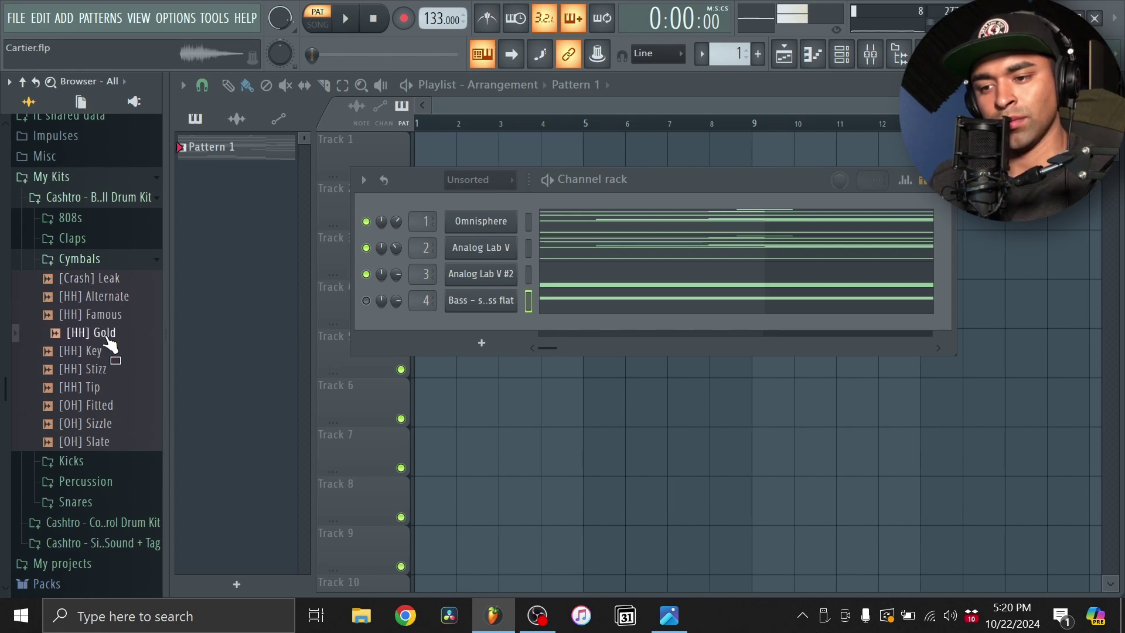
drag(473, 319, 477, 322)
right_click(490, 327)
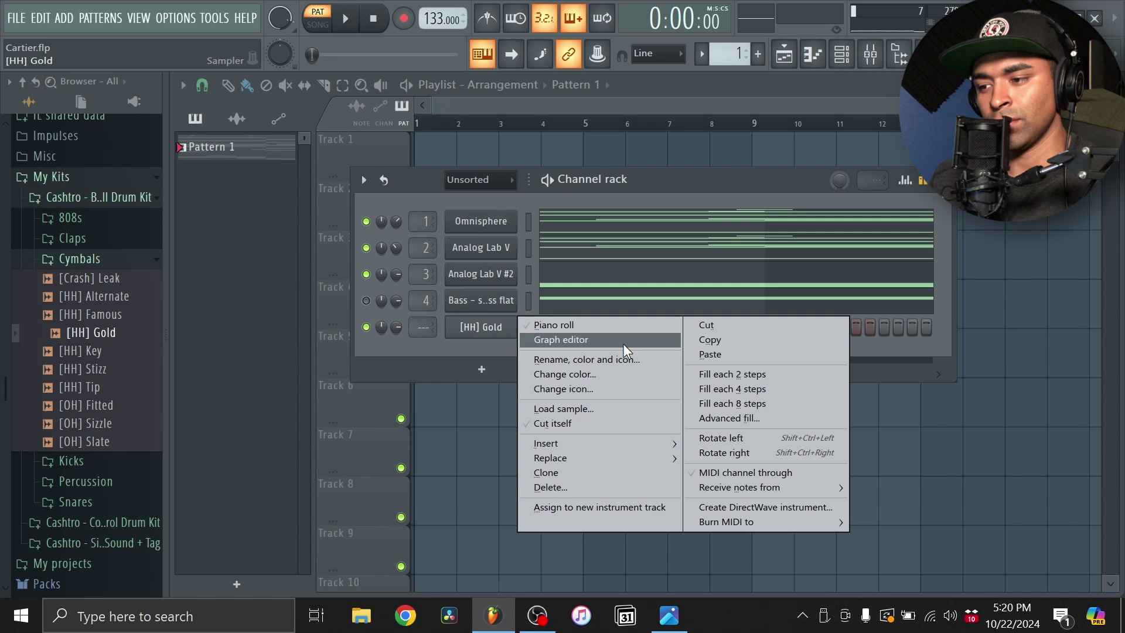
click(704, 370)
Play the pattern, add [Clap] Four as a channel using the Clap MIDI notes and route it to mixer track 6
key(space)
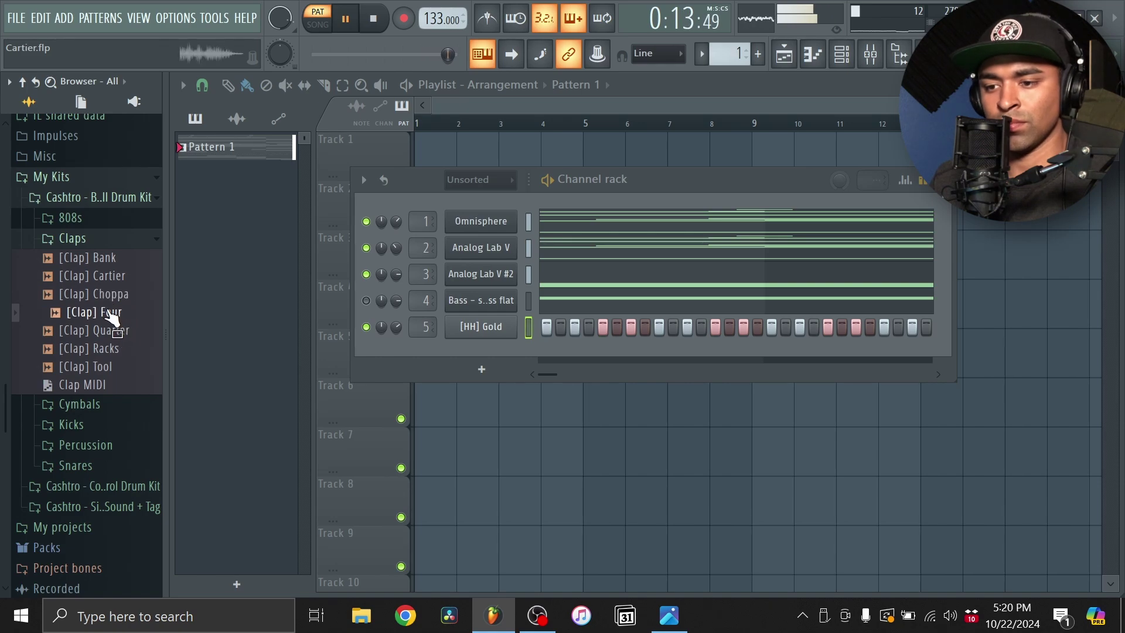
drag(489, 342, 498, 356)
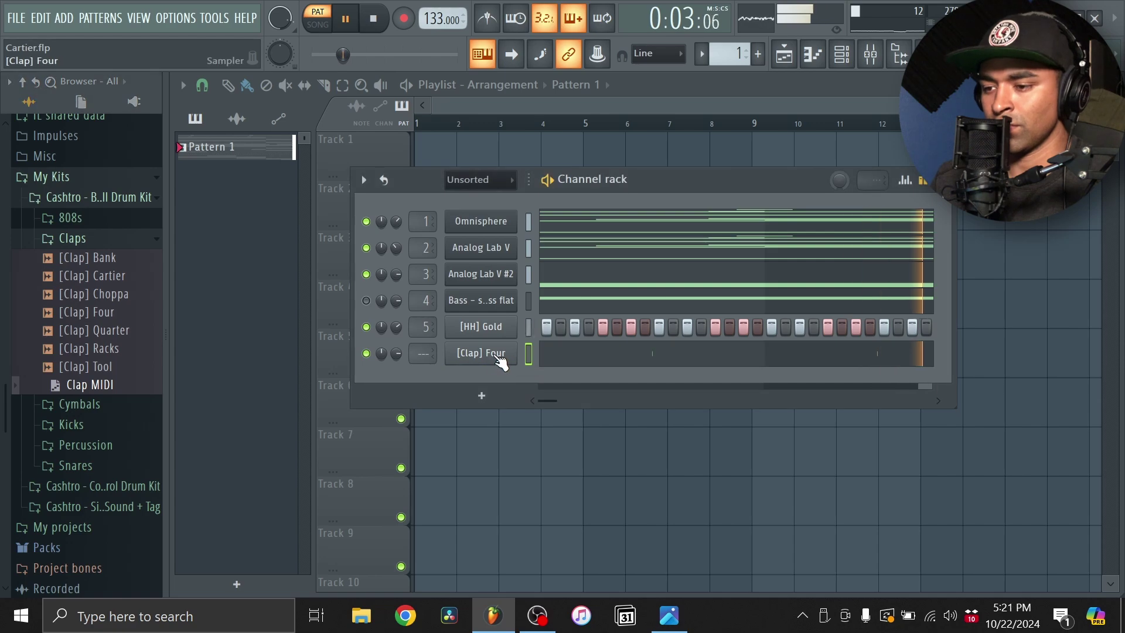
drag(423, 353, 423, 349)
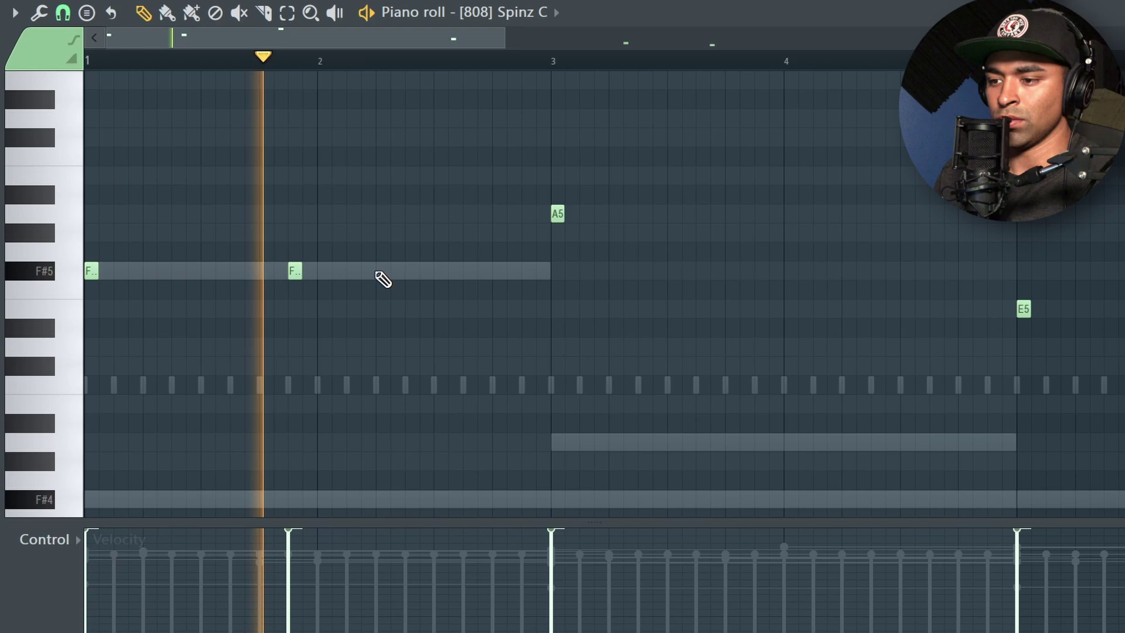
Add short [808] Spinz C notes: two F#5 in bar 2, two A5 in bar 4 and two E5 in bar 6
click(378, 273)
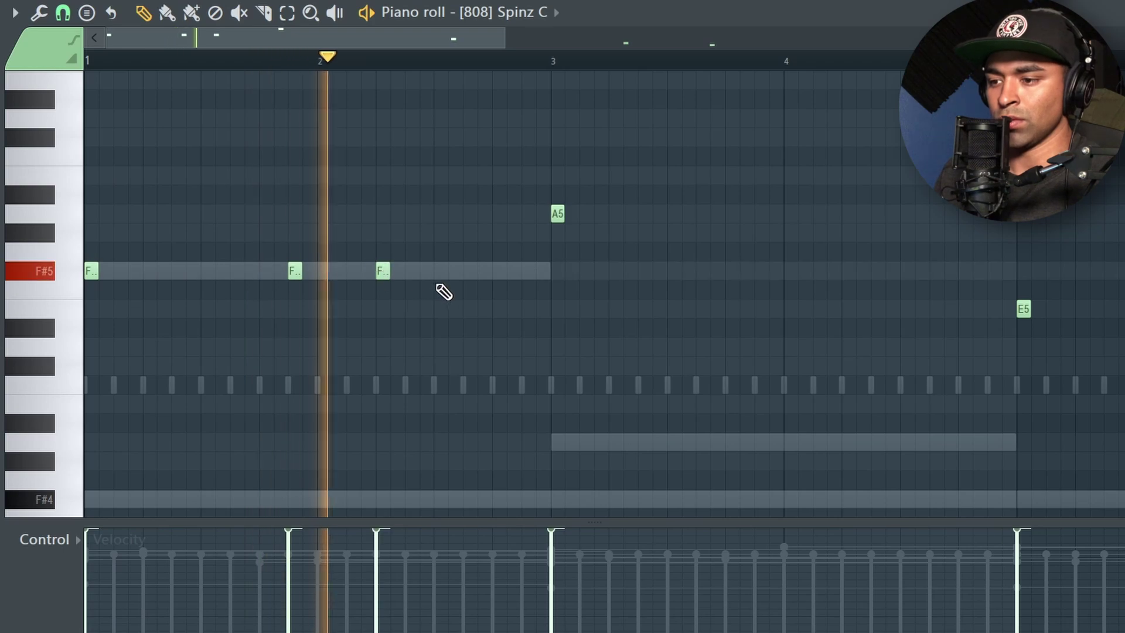
click(466, 273)
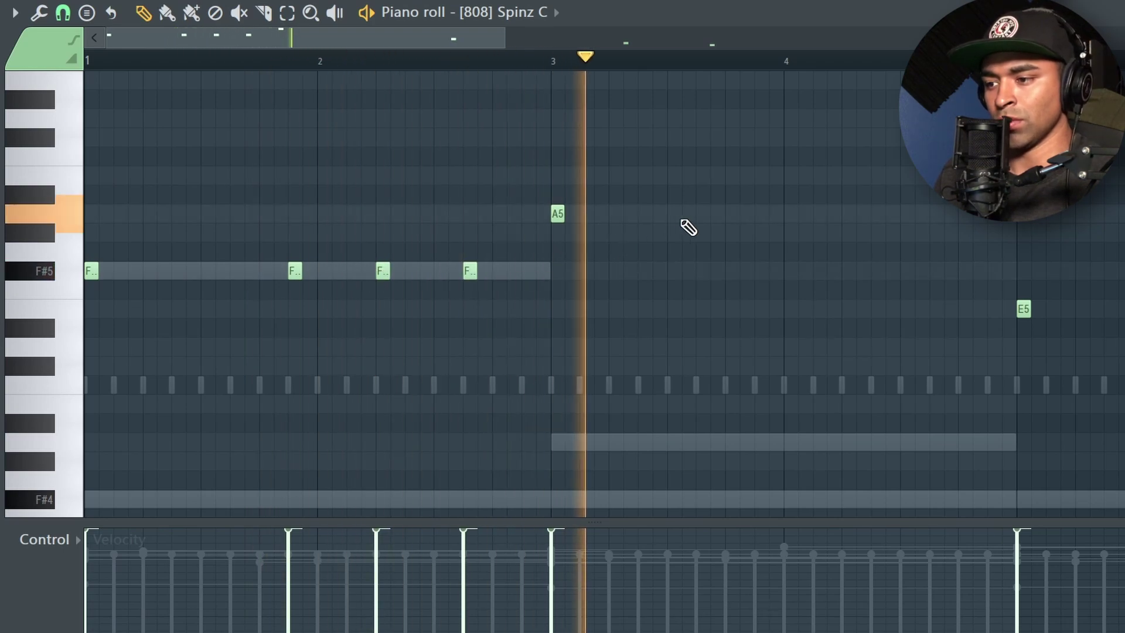
click(844, 216)
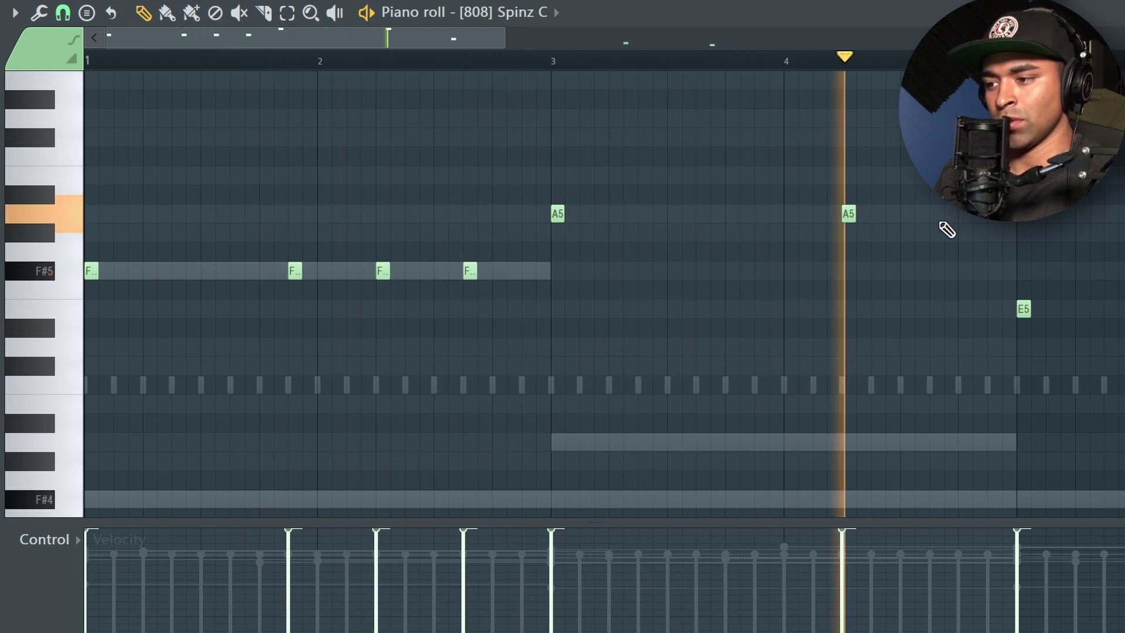
click(933, 215)
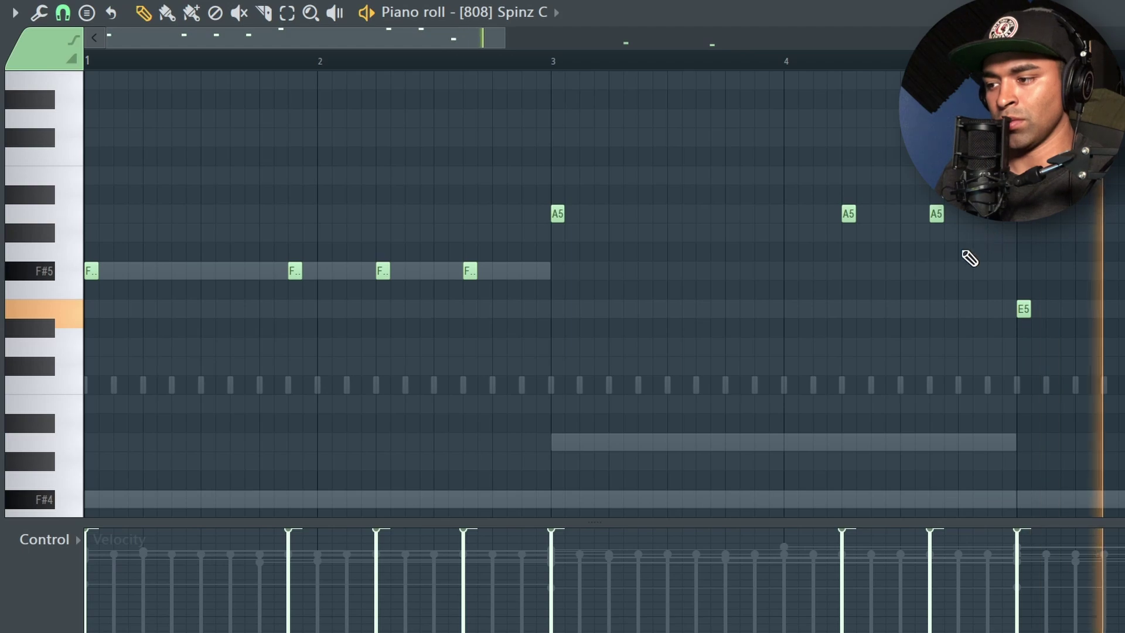
scroll(938, 273, down, 2)
scroll(820, 305, down, 2)
scroll(762, 314, up, 3)
click(873, 309)
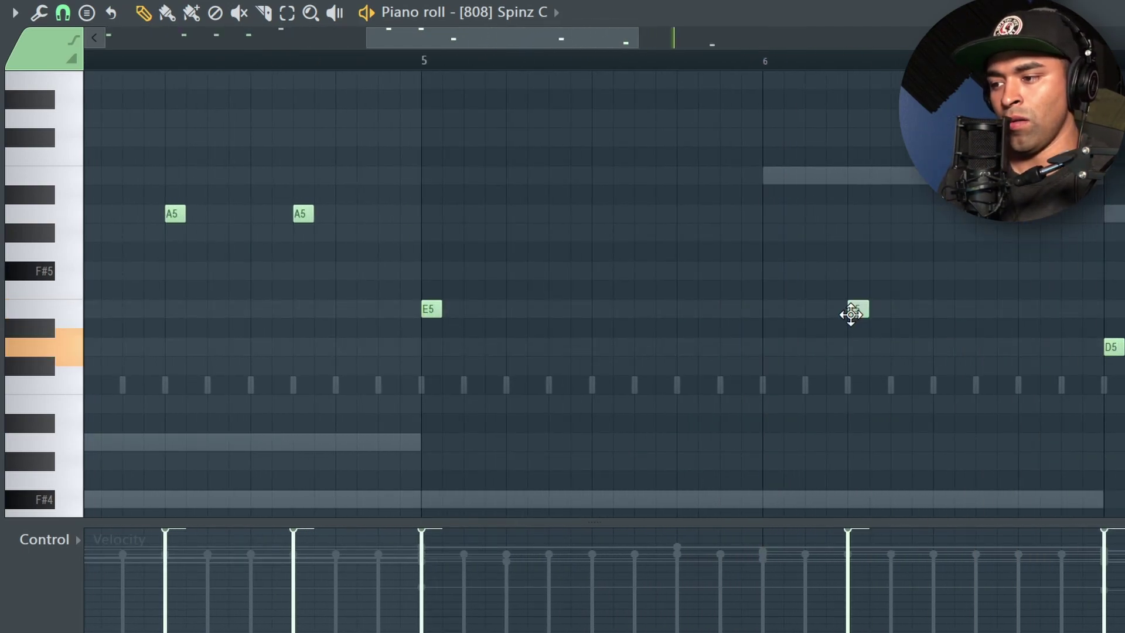
scroll(979, 320, down, 4)
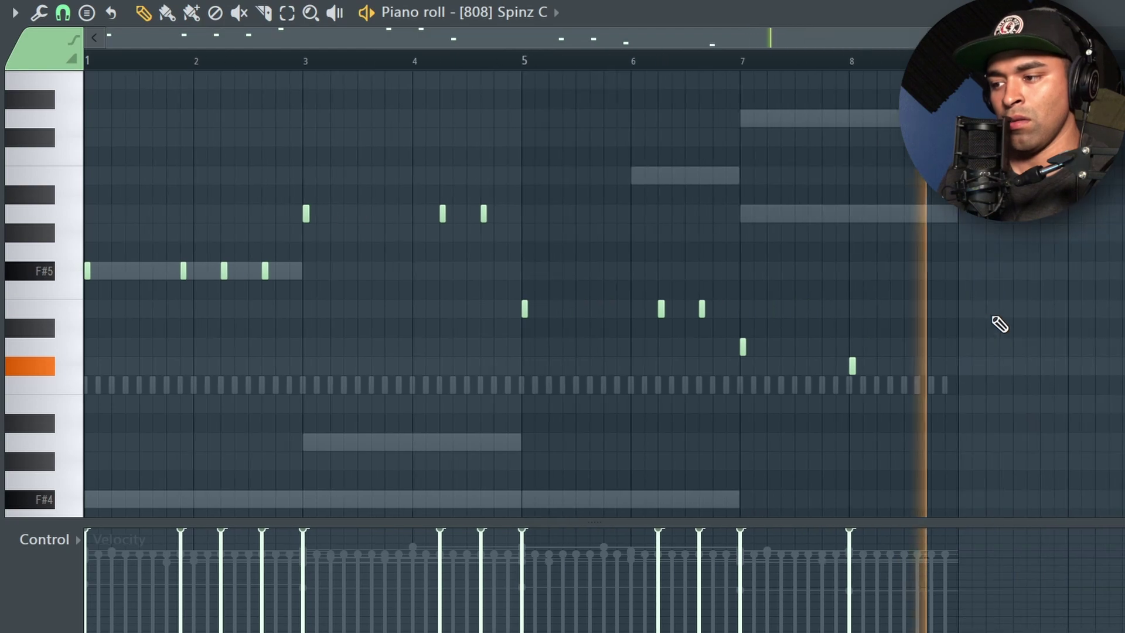
Open the [808] Spinz C sampler settings and increase the sample's fade-out so its tail decays to silence
key(F6)
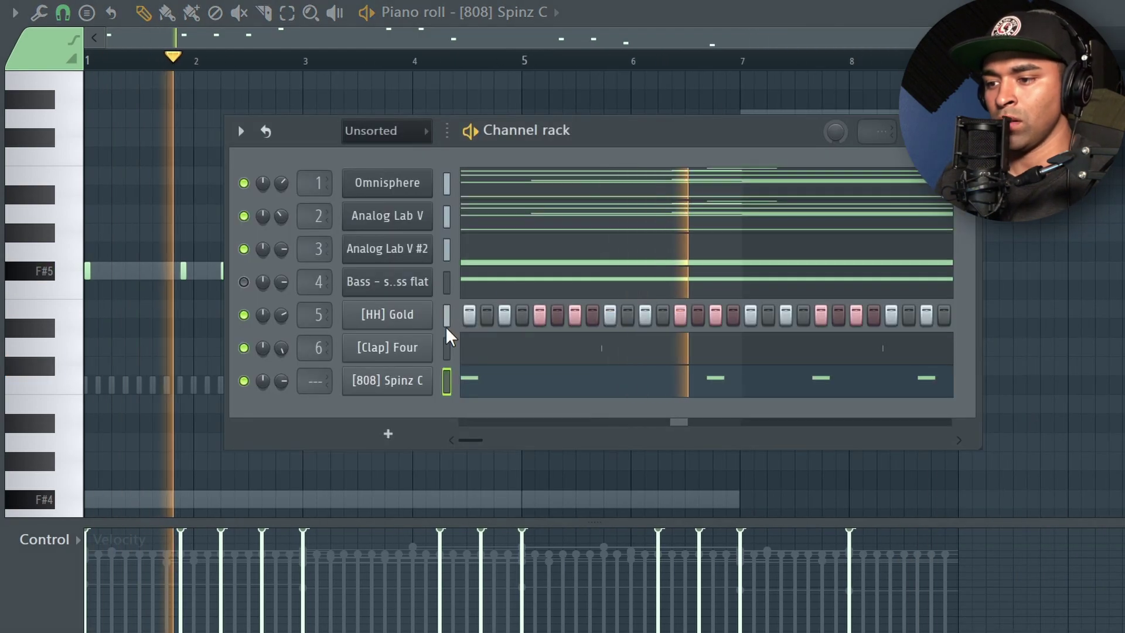
click(340, 383)
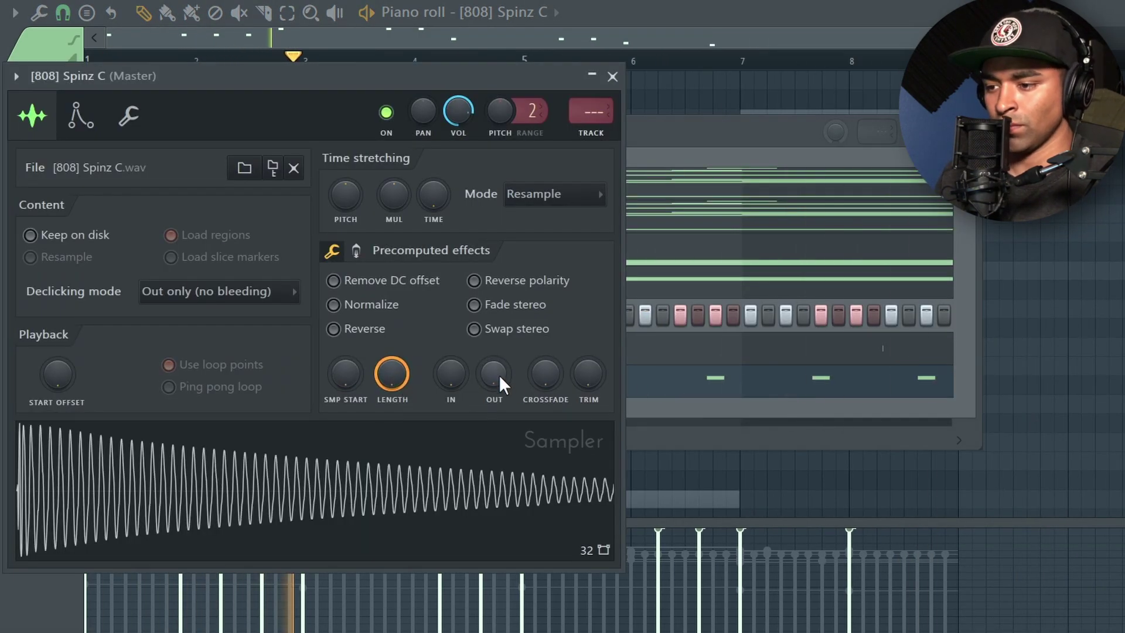
scroll(498, 372, up, 2)
scroll(498, 373, up, 2)
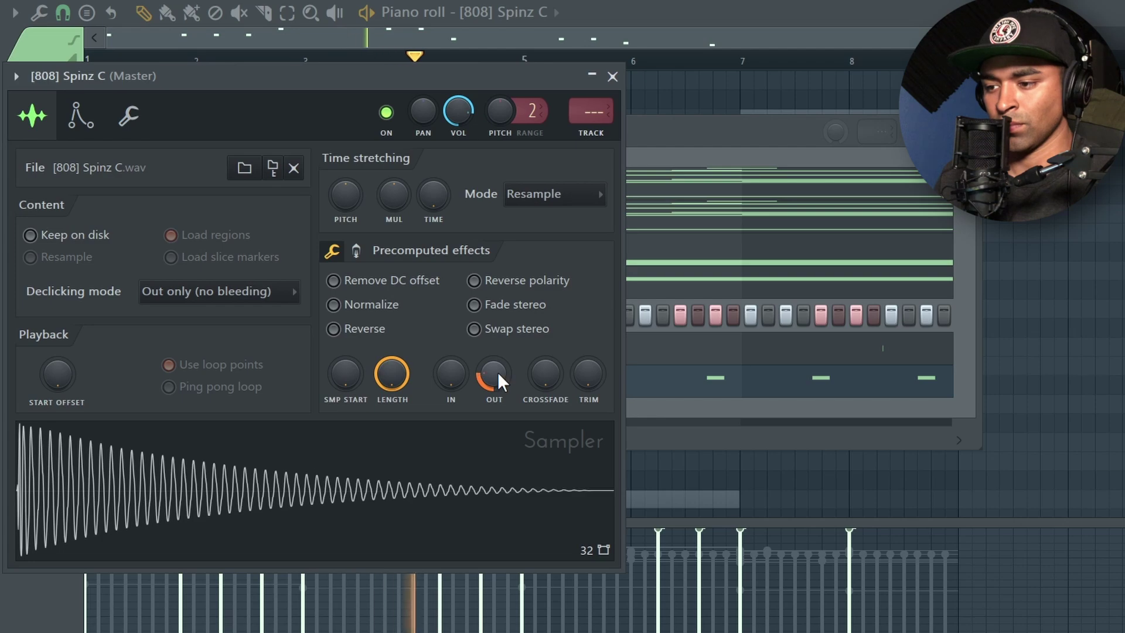
Raise the precomputed EQ effect of the [808] Spinz C sample to strengthen its waveform, and close its settings
click(356, 251)
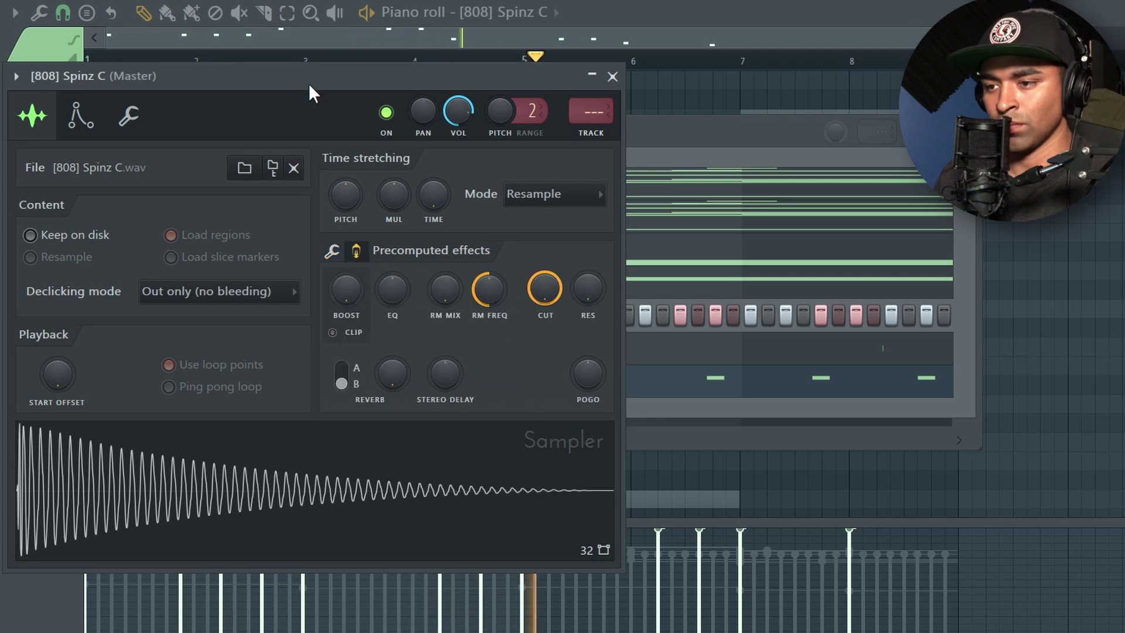
drag(310, 86, 513, 42)
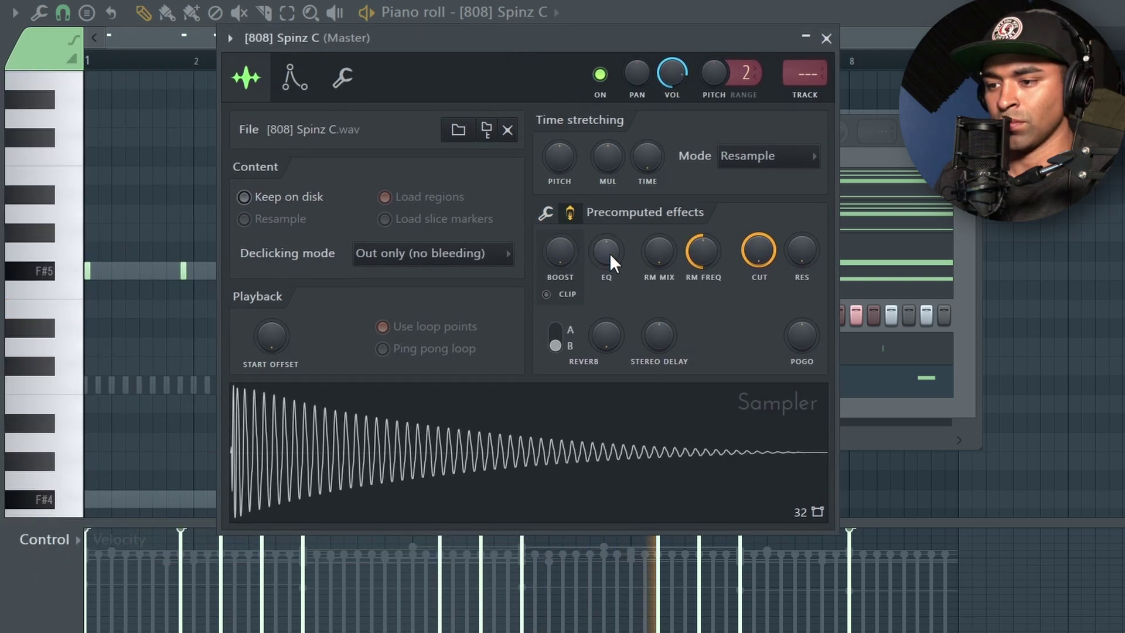
drag(610, 252, 610, 234)
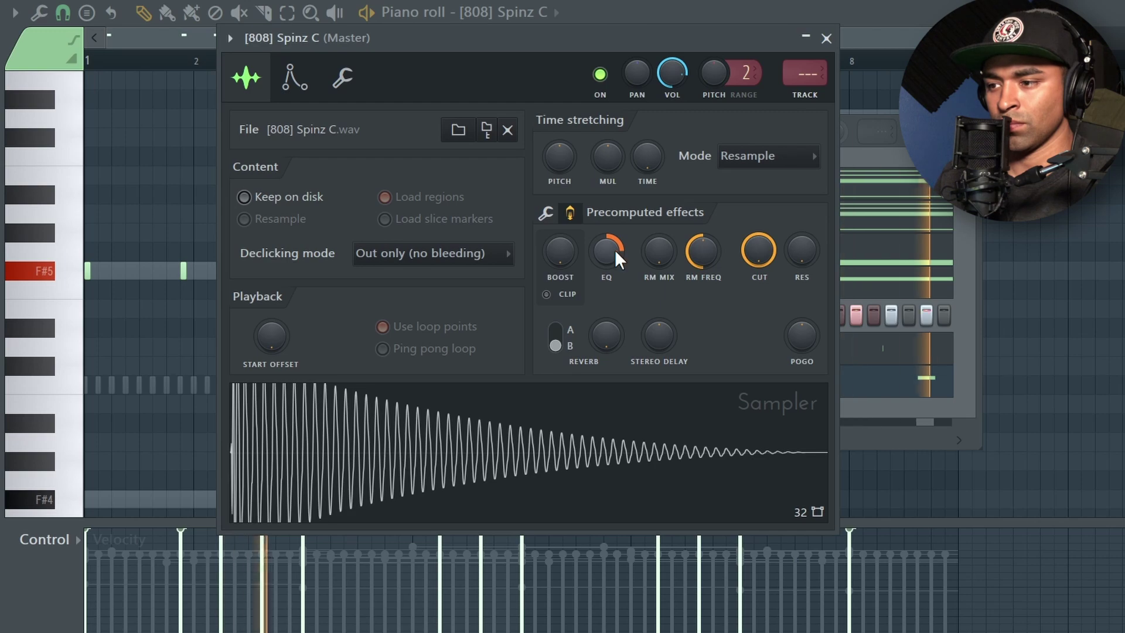
click(827, 39)
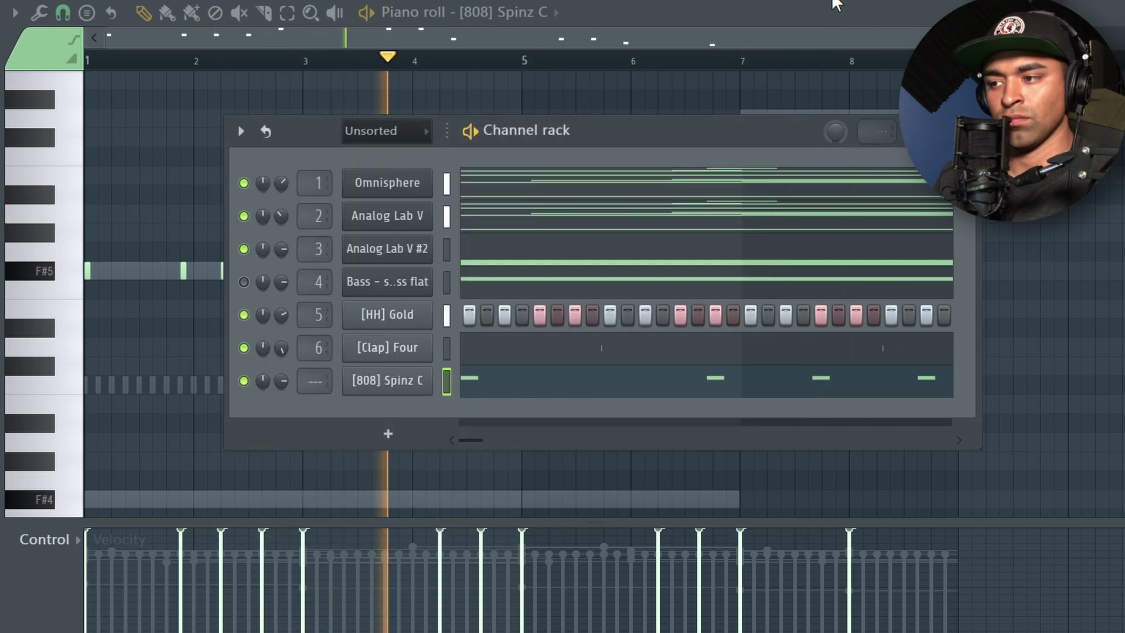
Audition percussion samples from the drum kit and add [Perc] Light as a new channel below the 808
key(F6)
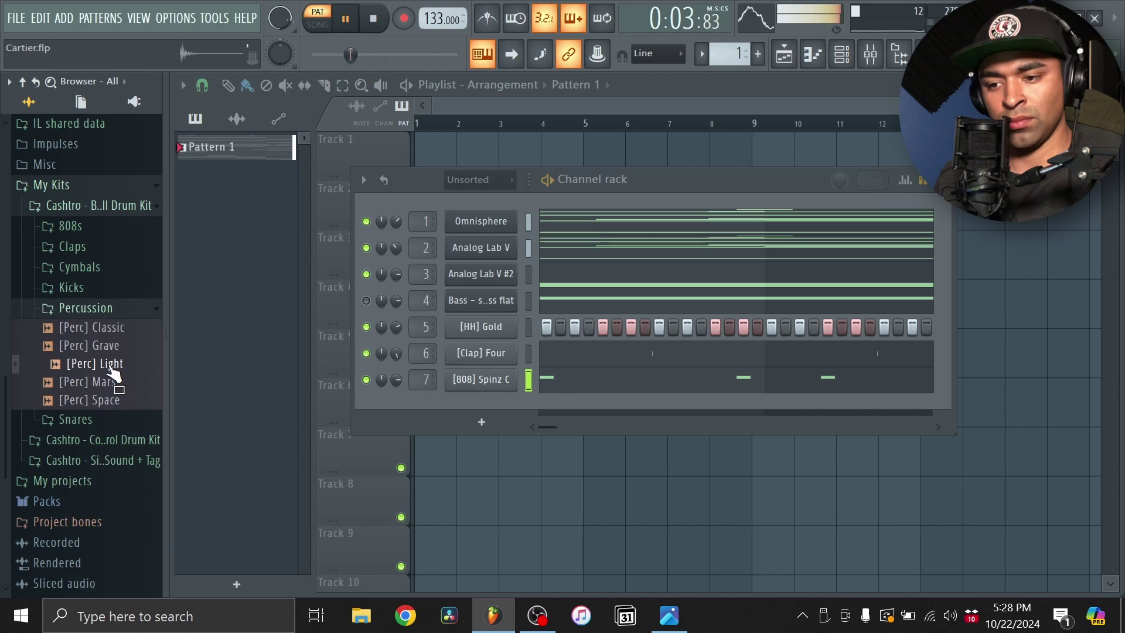
click(121, 327)
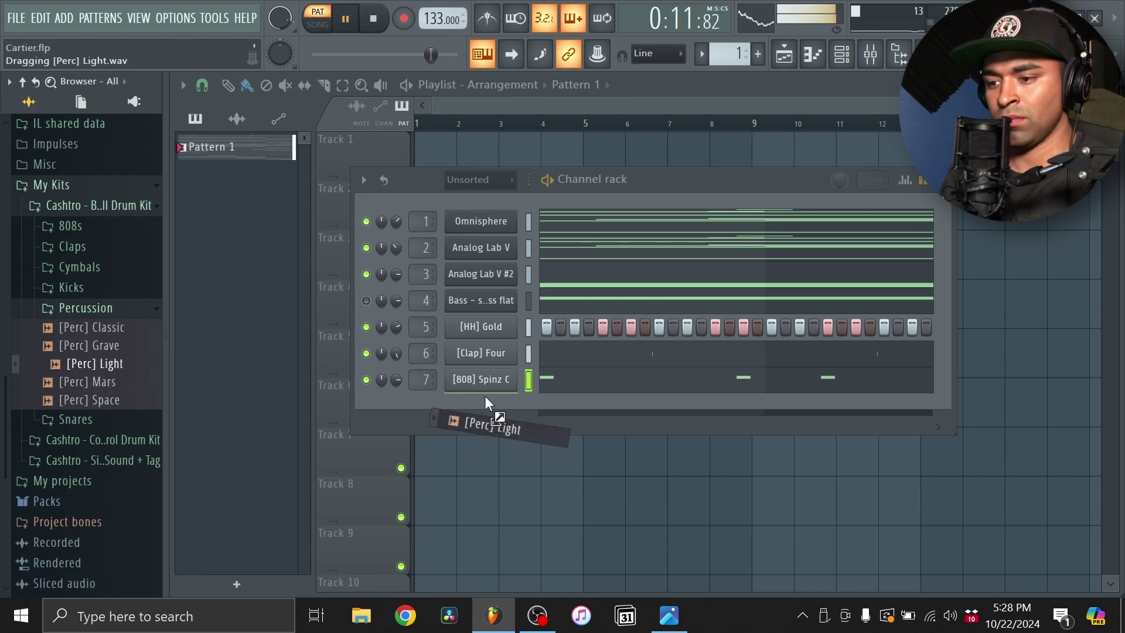
drag(502, 405, 505, 409)
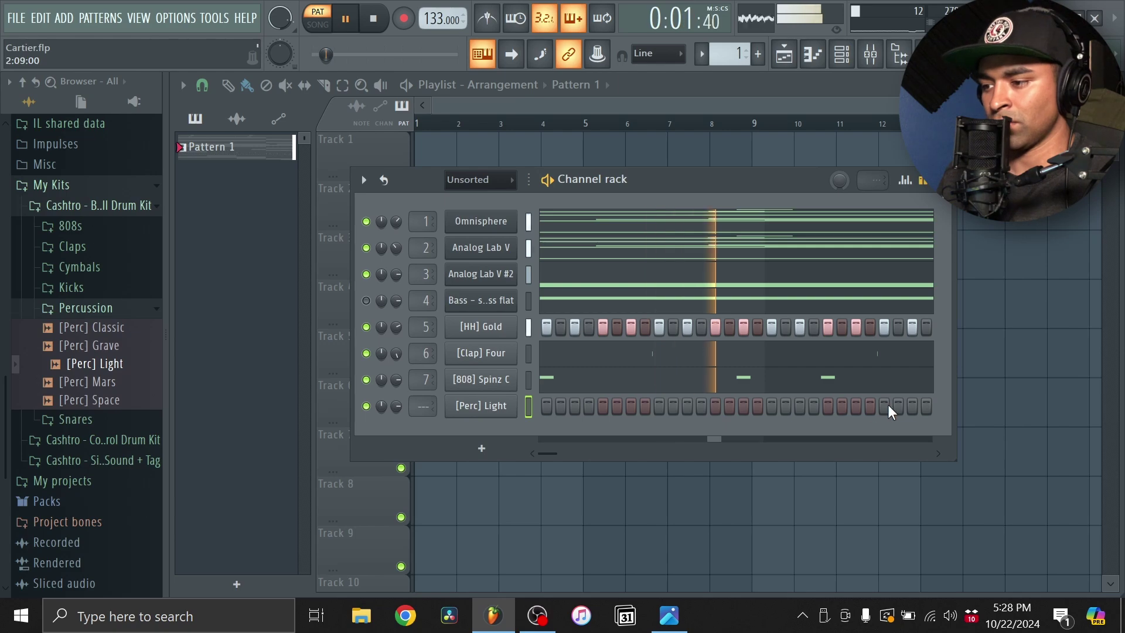
Place short C5 notes for [Perc] Light, two late in bar 2 and one near the end of bar 6, and close its piano roll
key(F7)
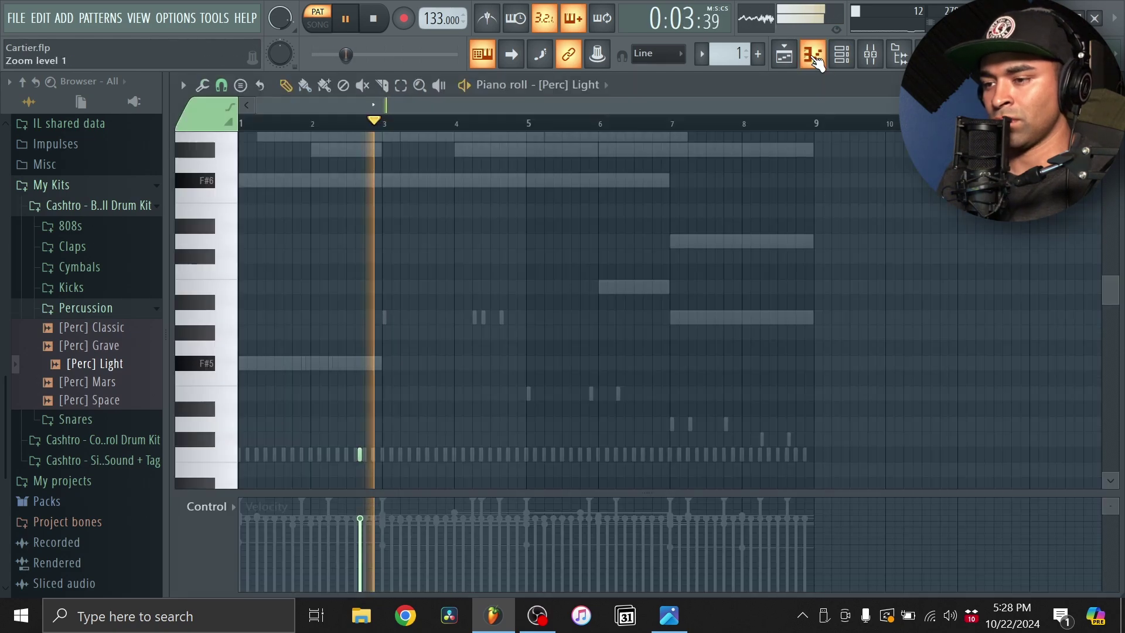
click(454, 455)
drag(458, 459, 476, 457)
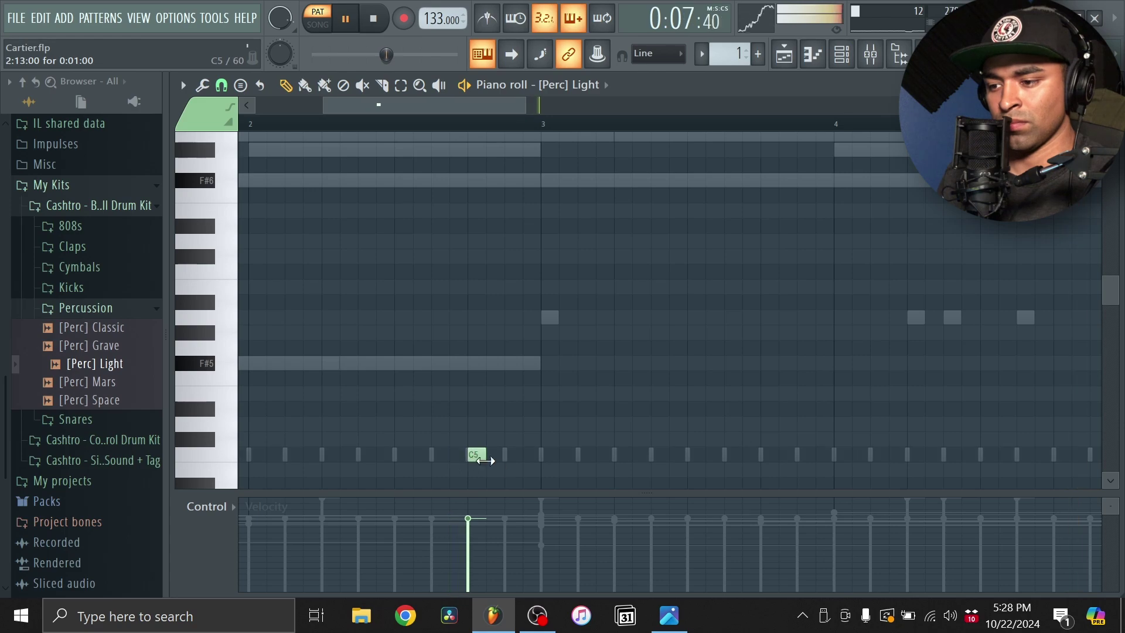
click(514, 454)
scroll(532, 432, down, 3)
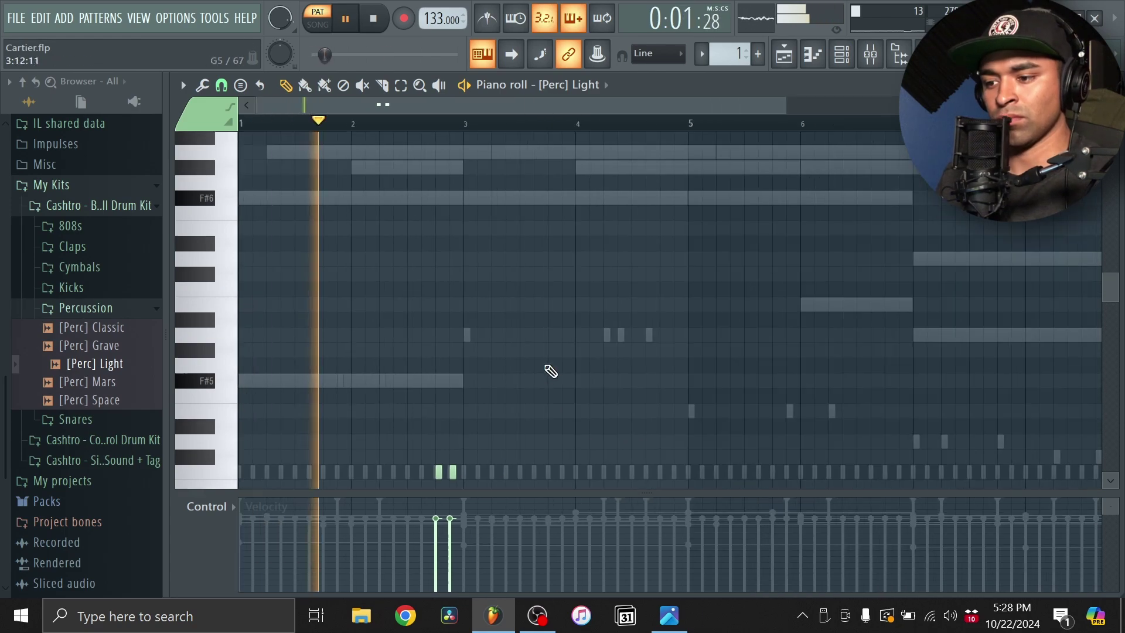
scroll(516, 386, down, 3)
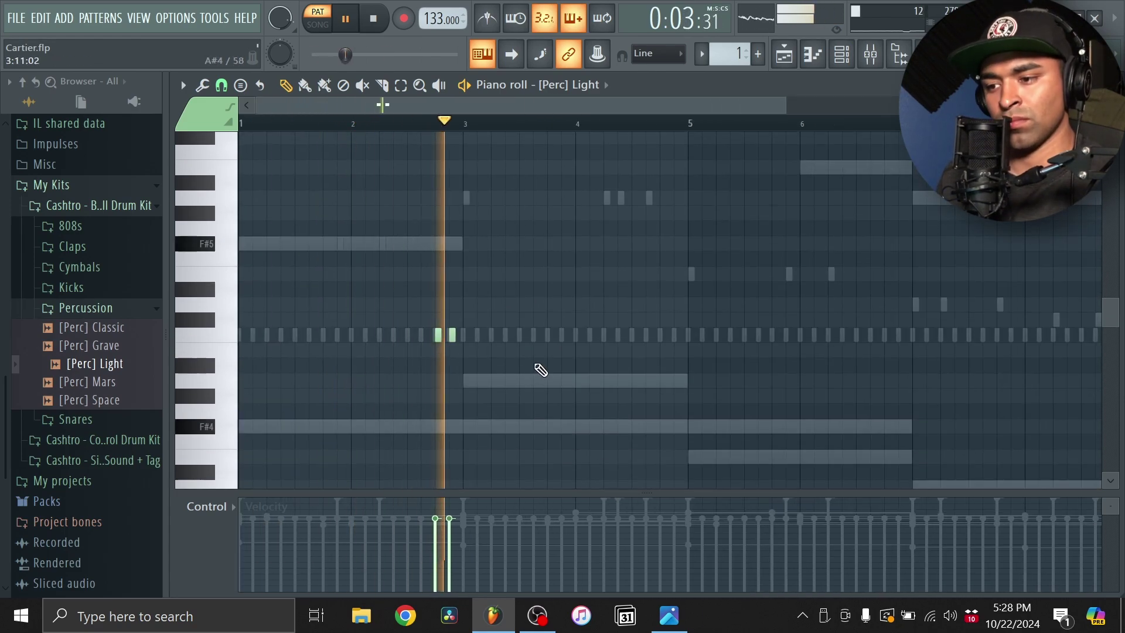
scroll(645, 346, down, 2)
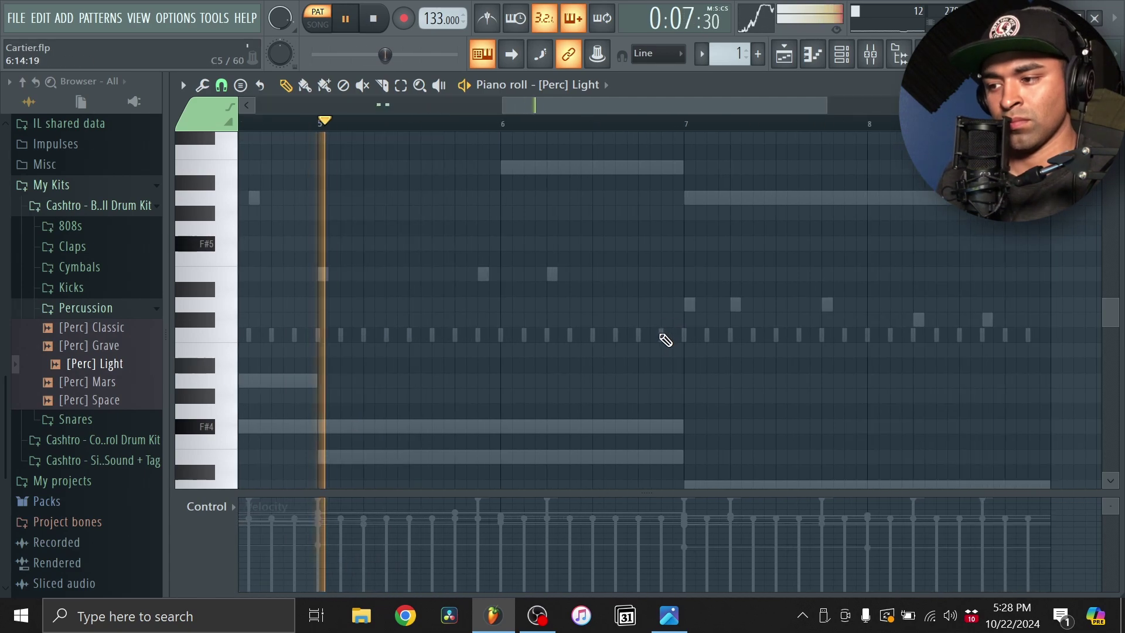
click(665, 335)
click(814, 56)
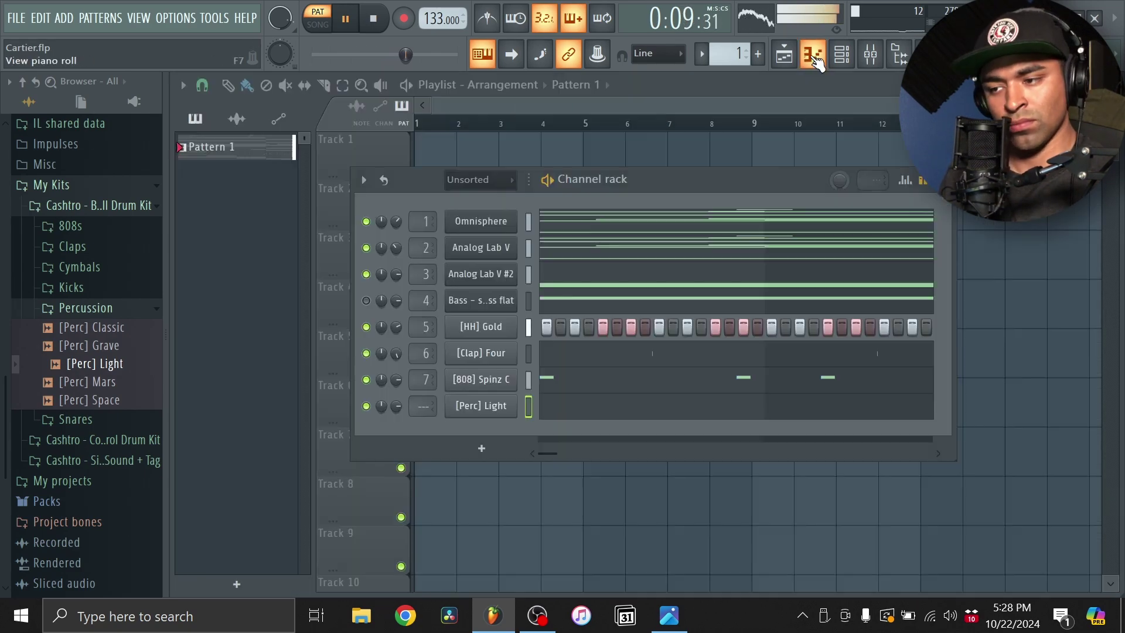
Browse the kit's percussion samples and add [Perc] Space as a new channel below [Perc] Light
click(127, 315)
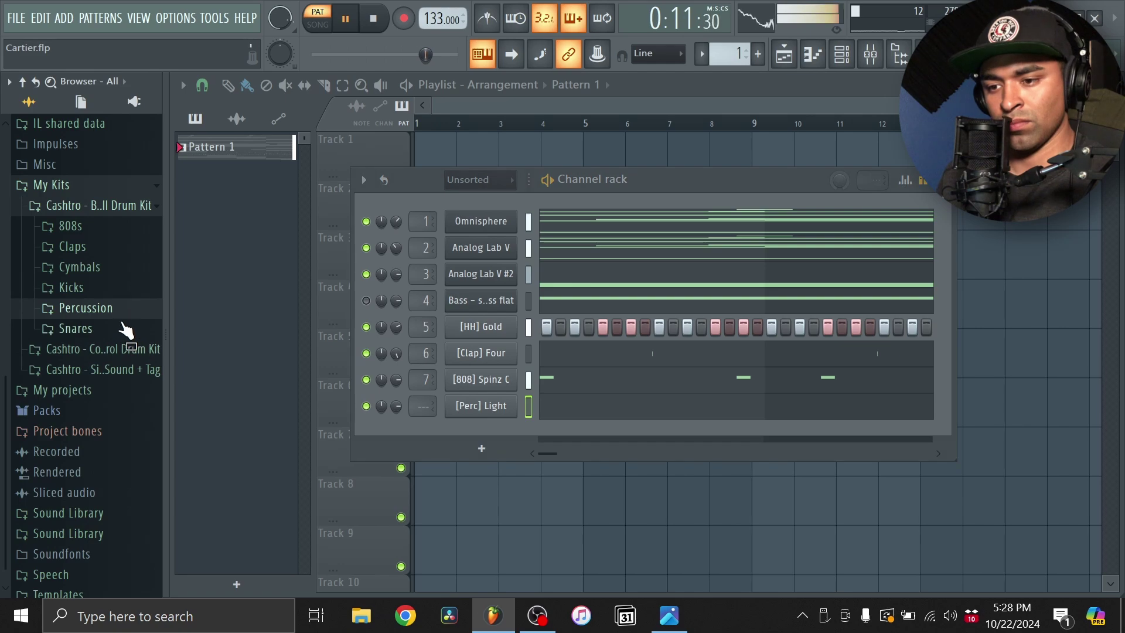
click(120, 316)
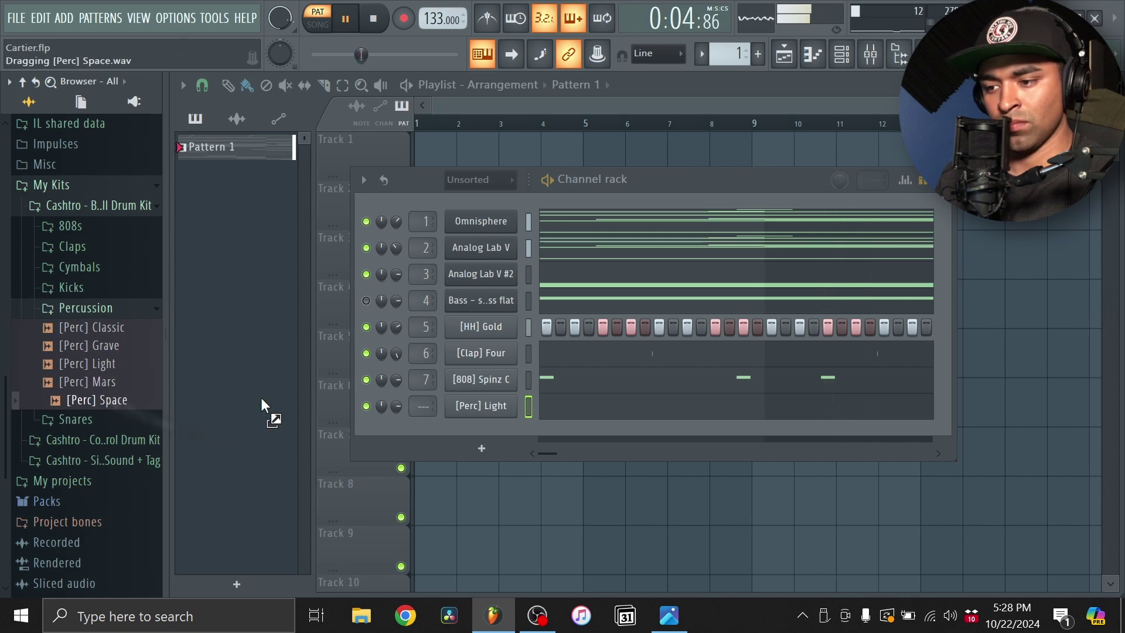
drag(474, 434, 477, 438)
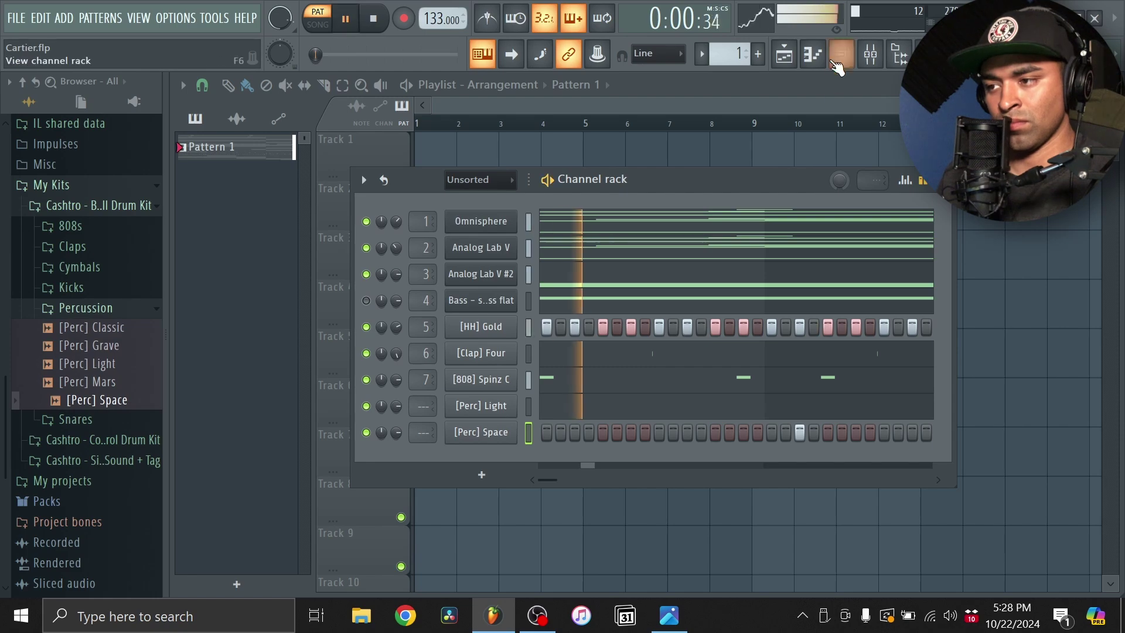
Move the short C5 note of [Perc] Space through the pattern to early in bar 8, and close the piano roll
click(813, 54)
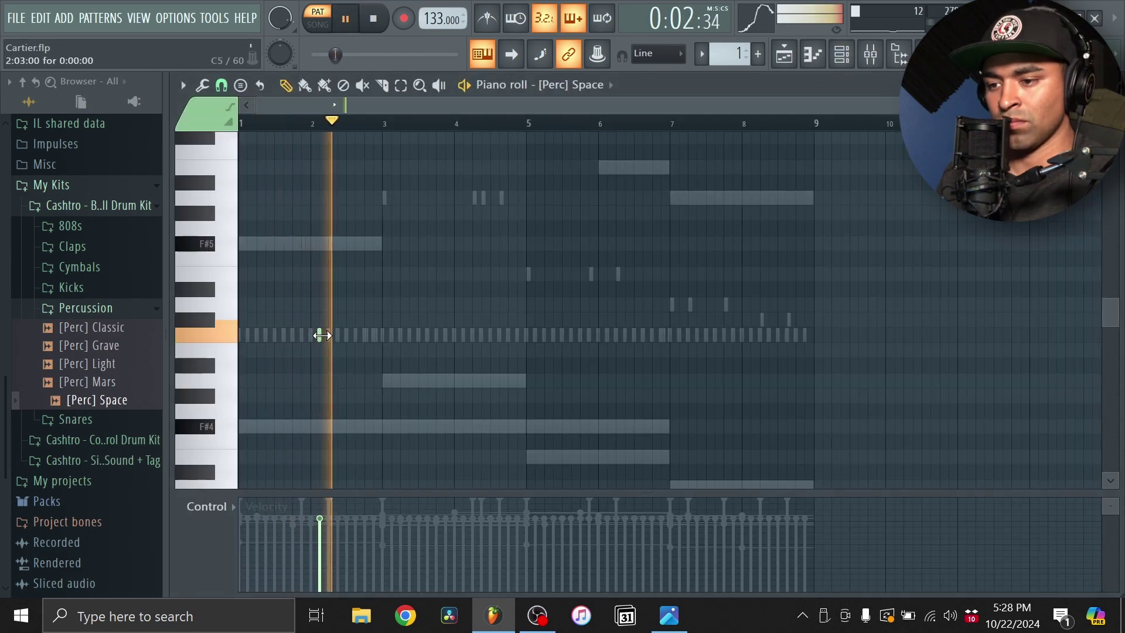
click(527, 336)
drag(527, 340, 608, 345)
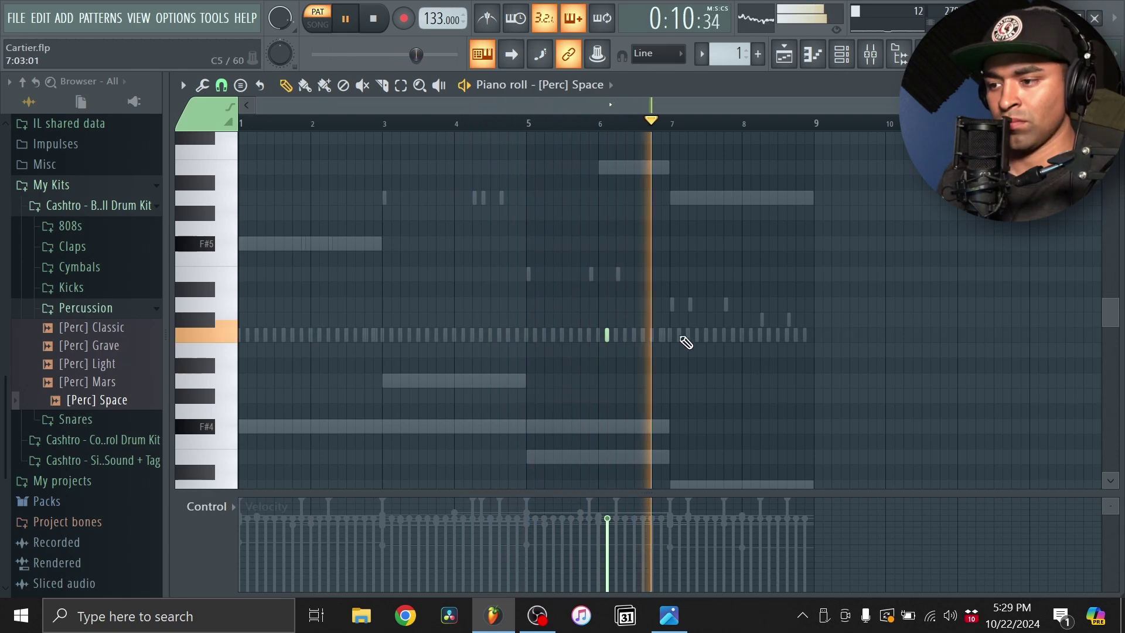
click(751, 335)
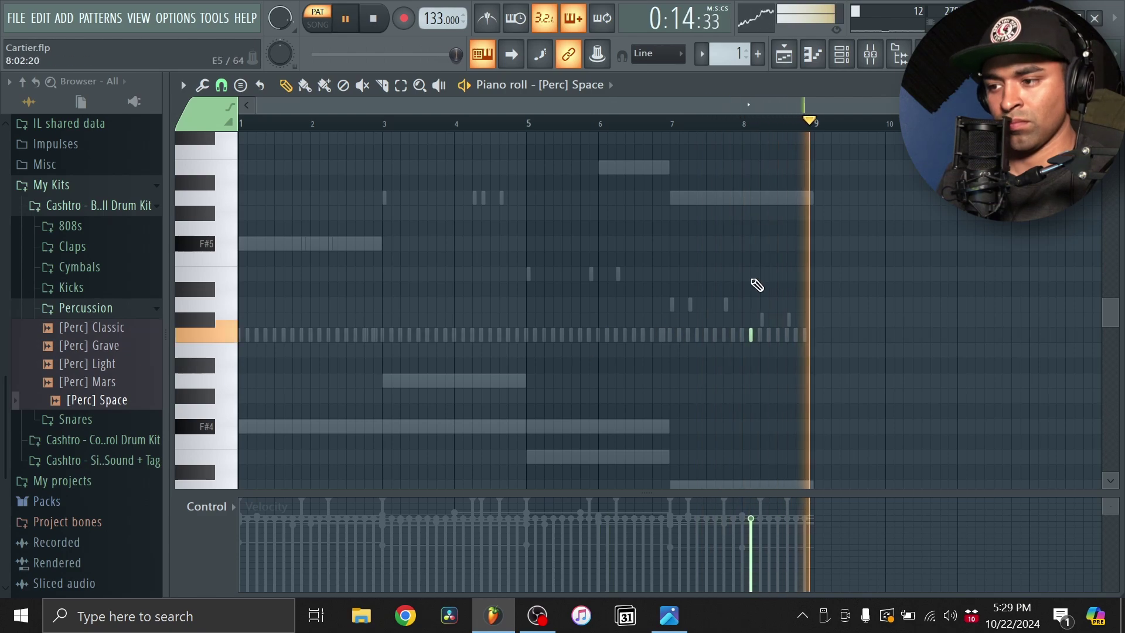
click(827, 61)
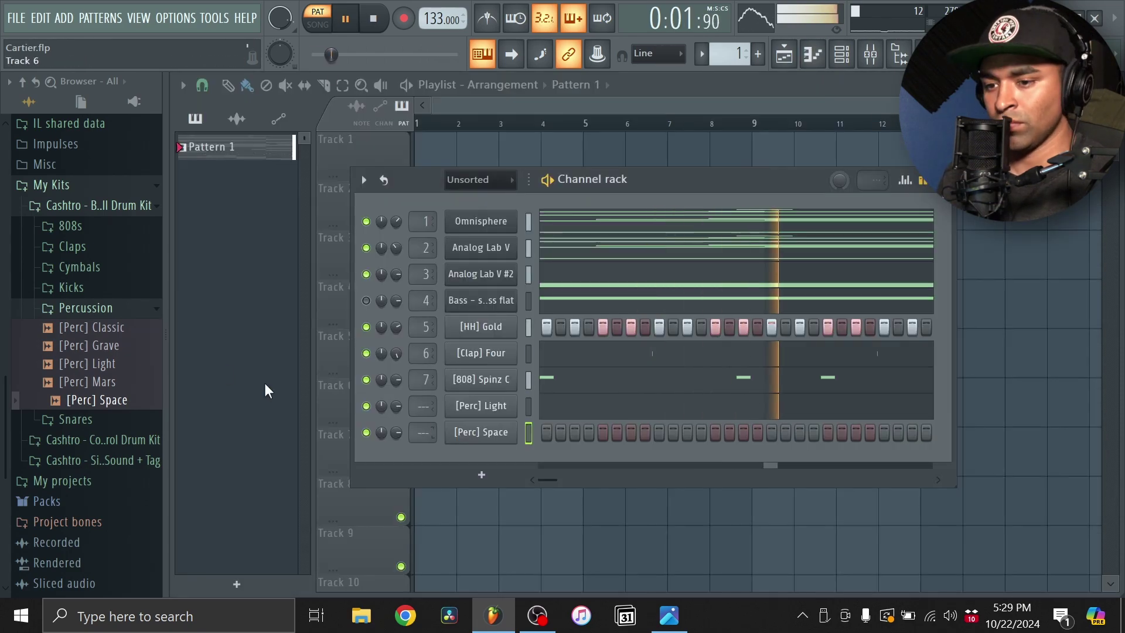
Browse the drum kit's Snares folder and add a snare sample as a new channel below [Perc] Space
click(138, 311)
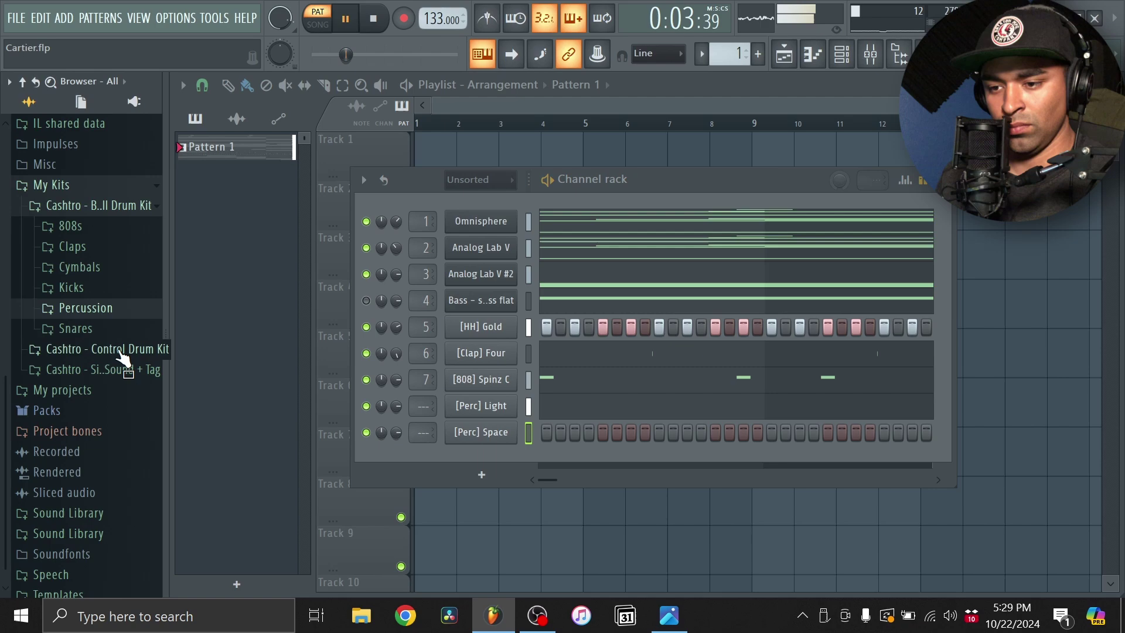
click(80, 317)
click(86, 316)
click(88, 332)
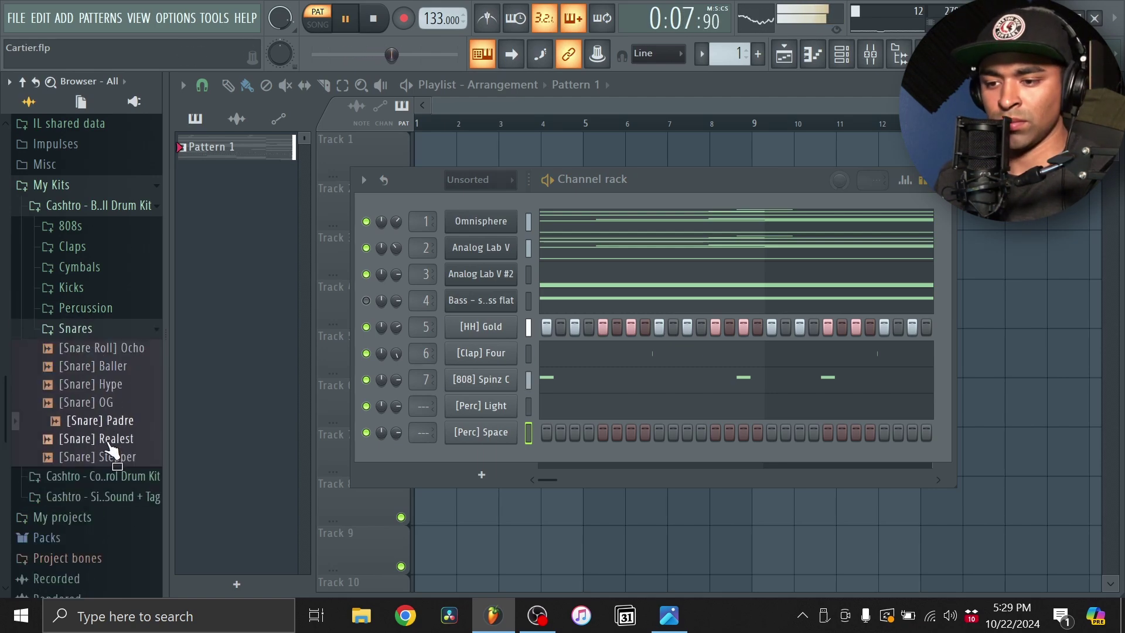
drag(116, 465, 486, 469)
Open the [HH] Gold notes, set the snap to 1/3 step and switch to the drum-sequencer paint tool
key(F7)
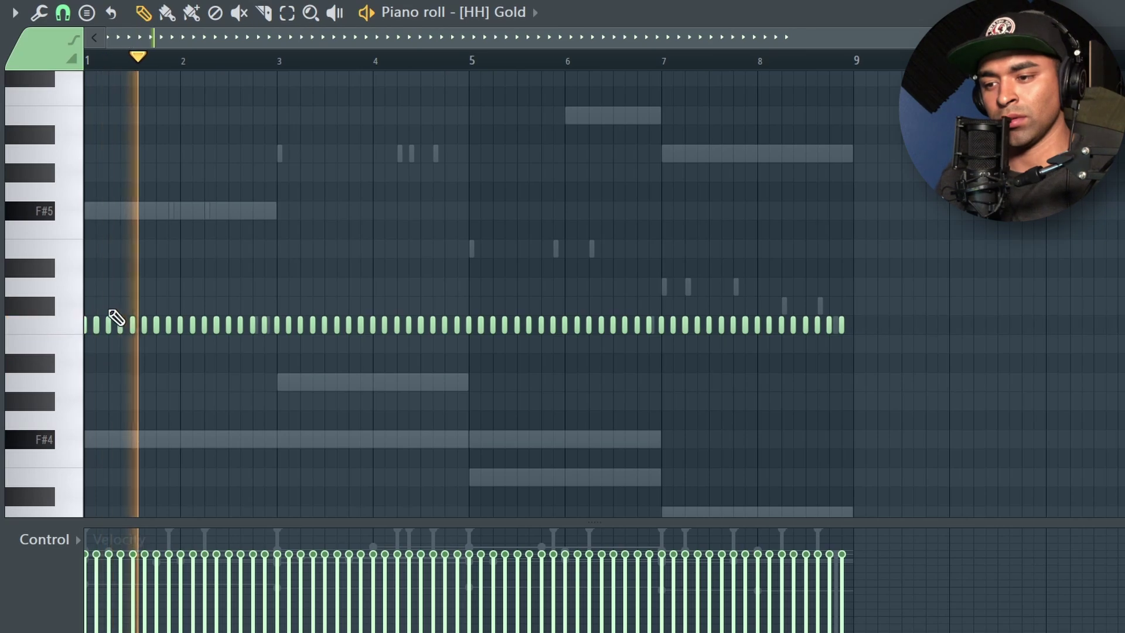
scroll(110, 322, up, 3)
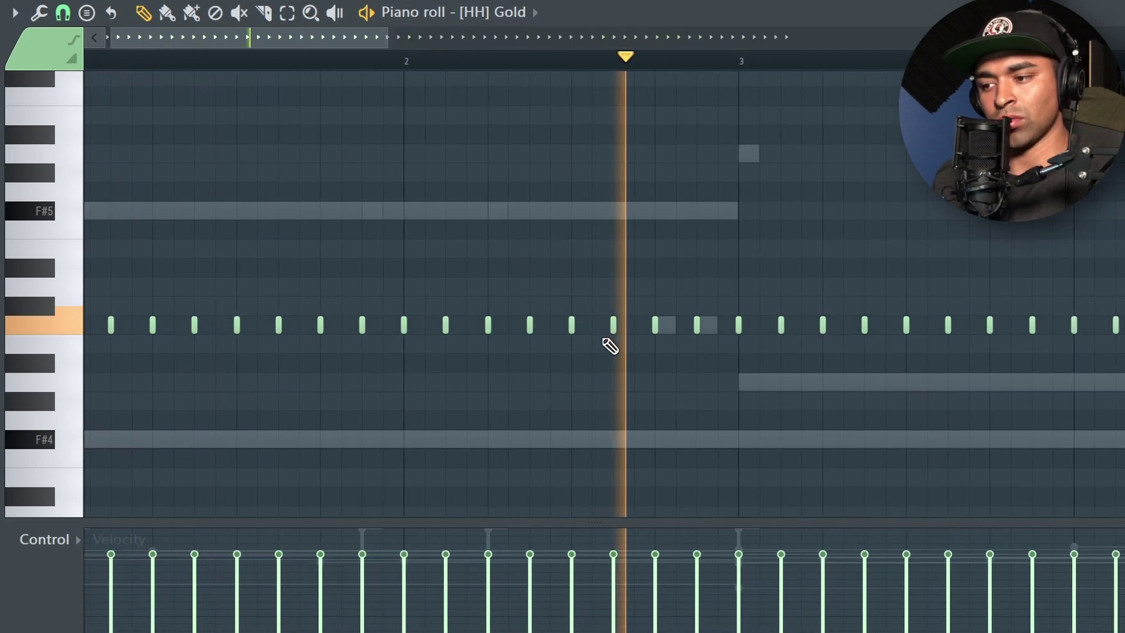
click(61, 13)
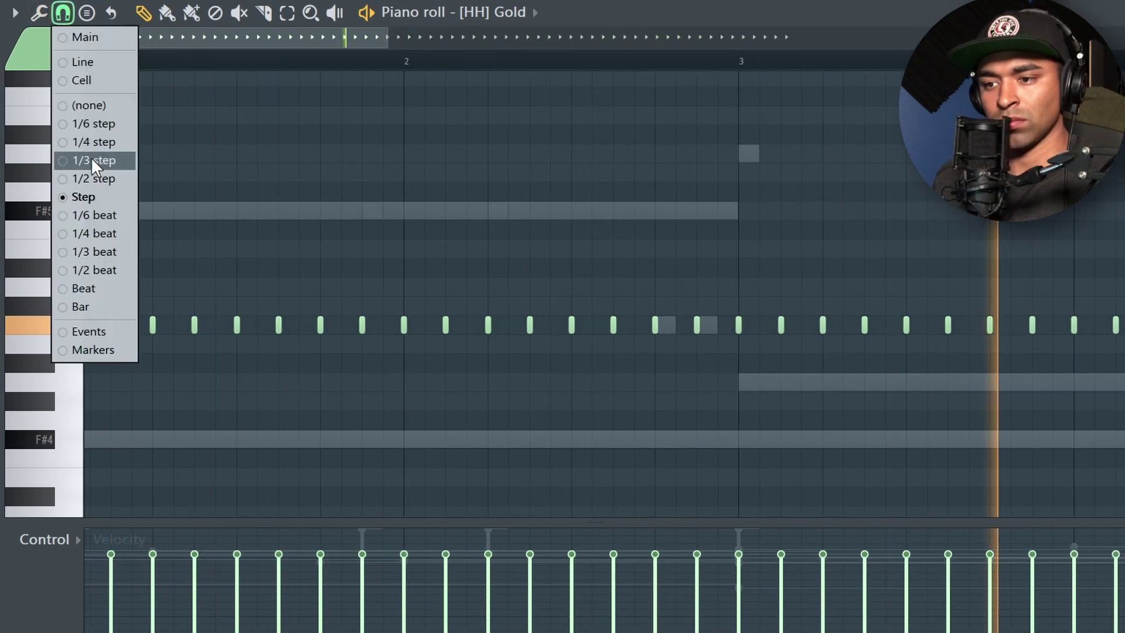
click(96, 160)
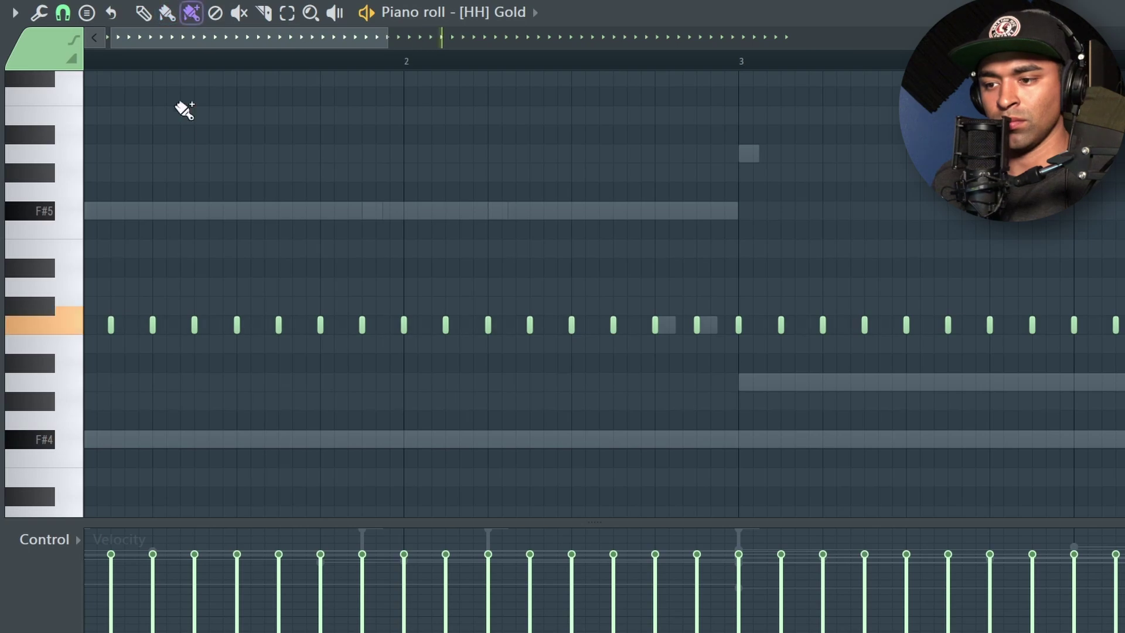
scroll(176, 242, down, 3)
scroll(111, 289, up, 3)
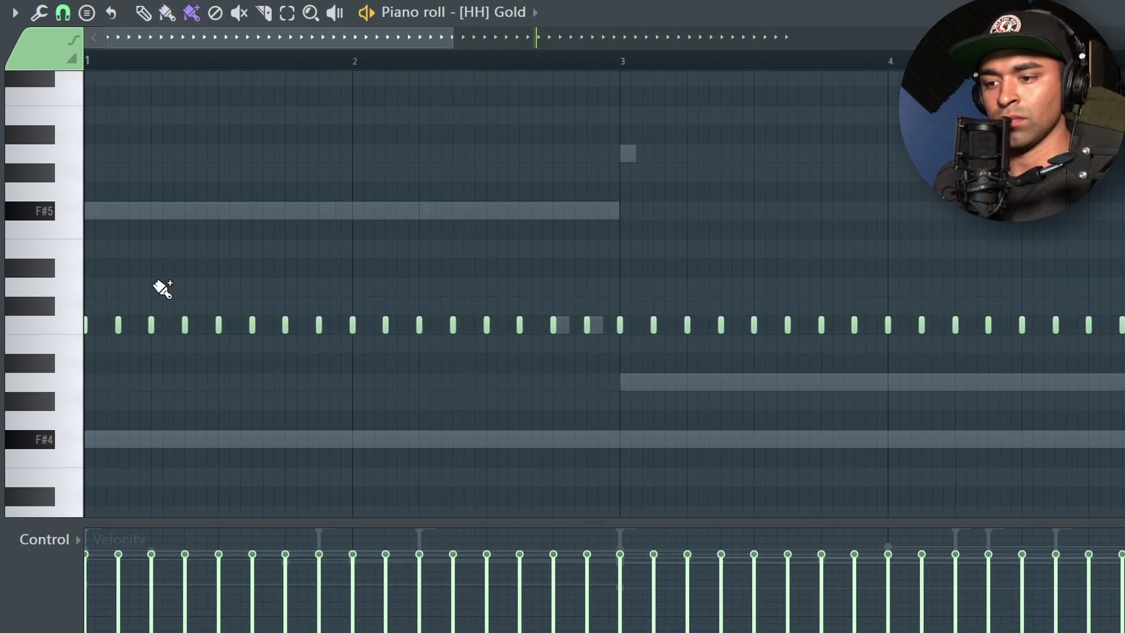
key(space)
click(222, 400)
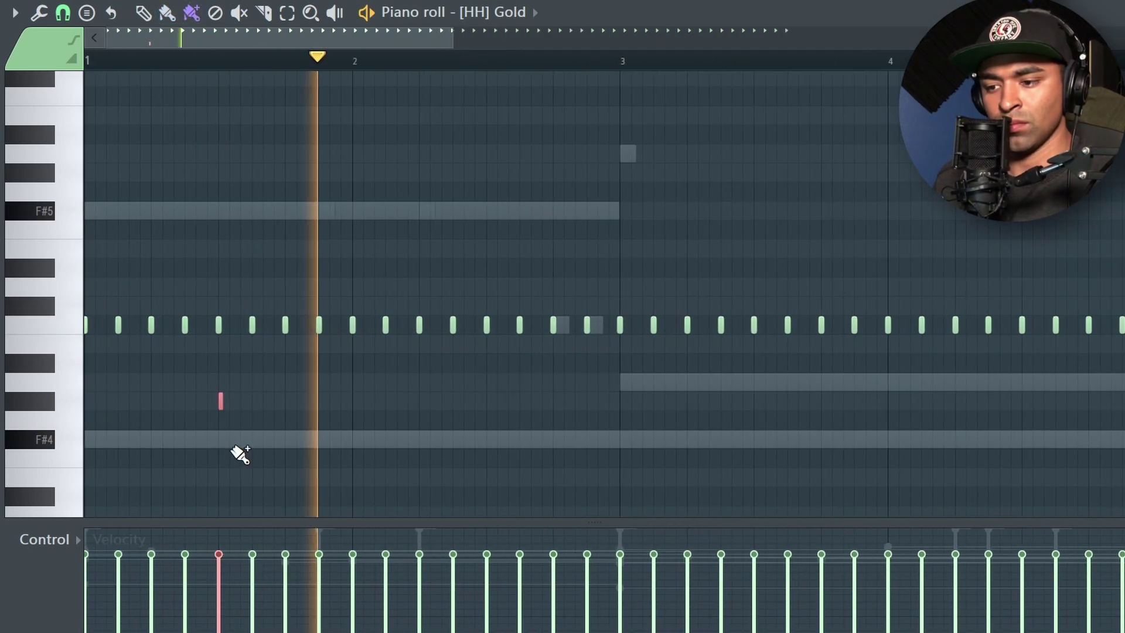
right_click(221, 401)
Replay the opening of the pattern and paint a four-note C5 hi-hat roll at 1/3-step spacing on beat 3 of bar 1
key(space)
key(space)
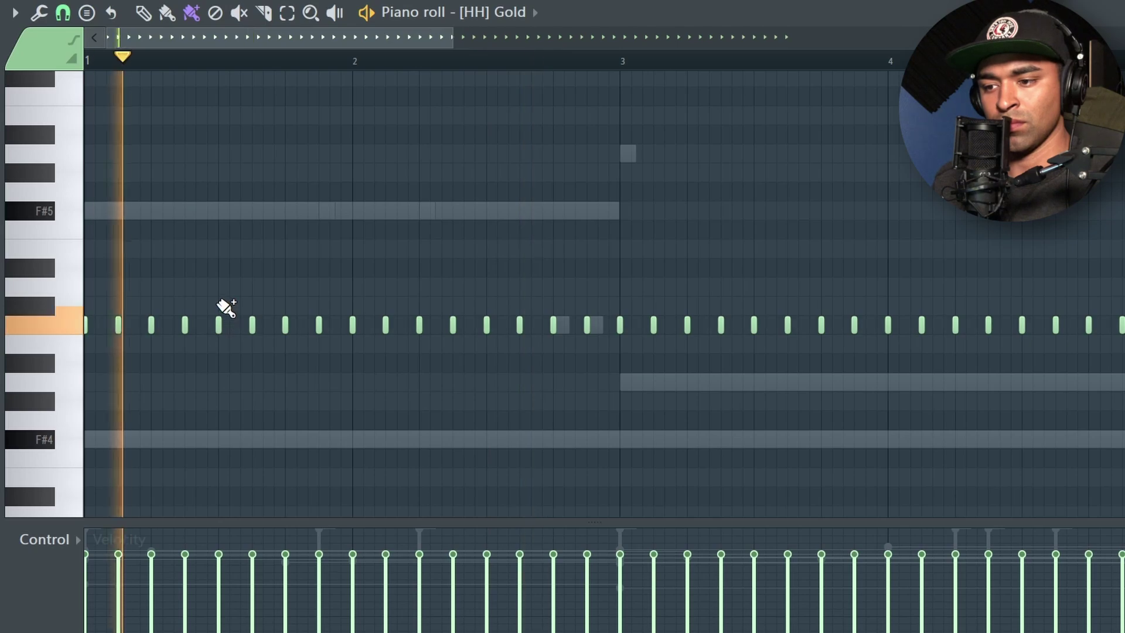
key(space)
key(space)
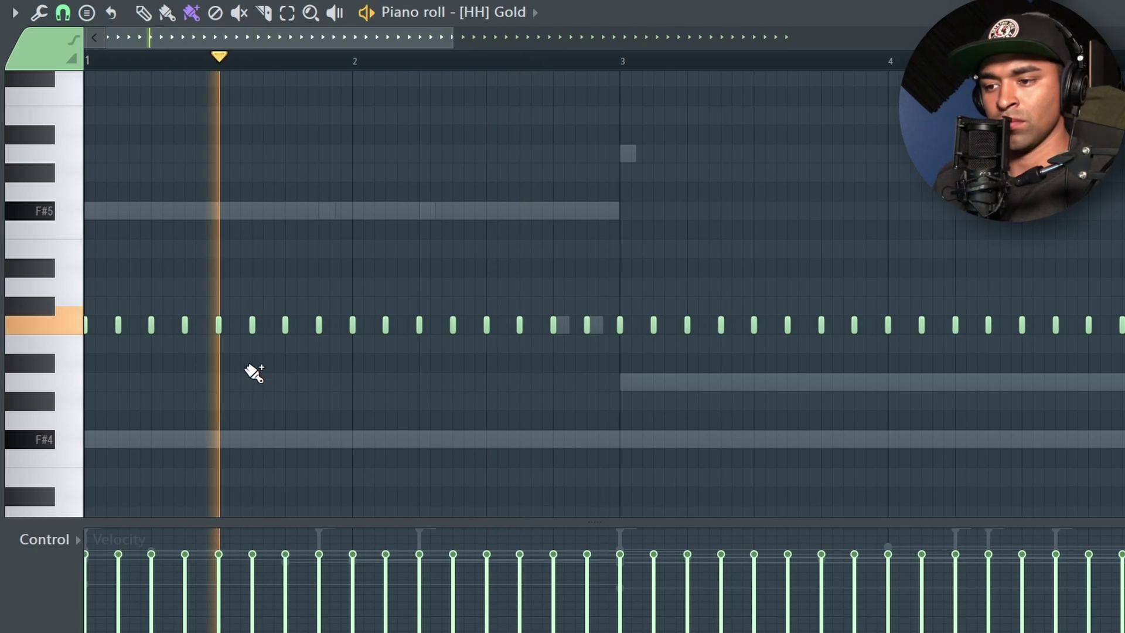
key(space)
key(space)
scroll(105, 326, up, 2)
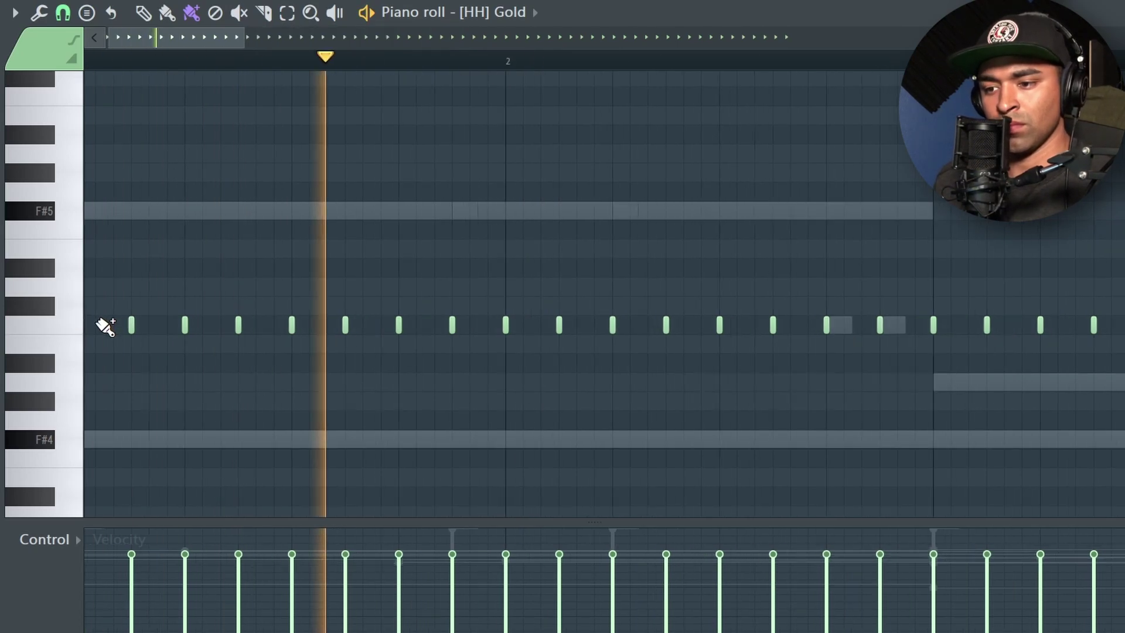
scroll(105, 327, up, 3)
key(space)
key(space)
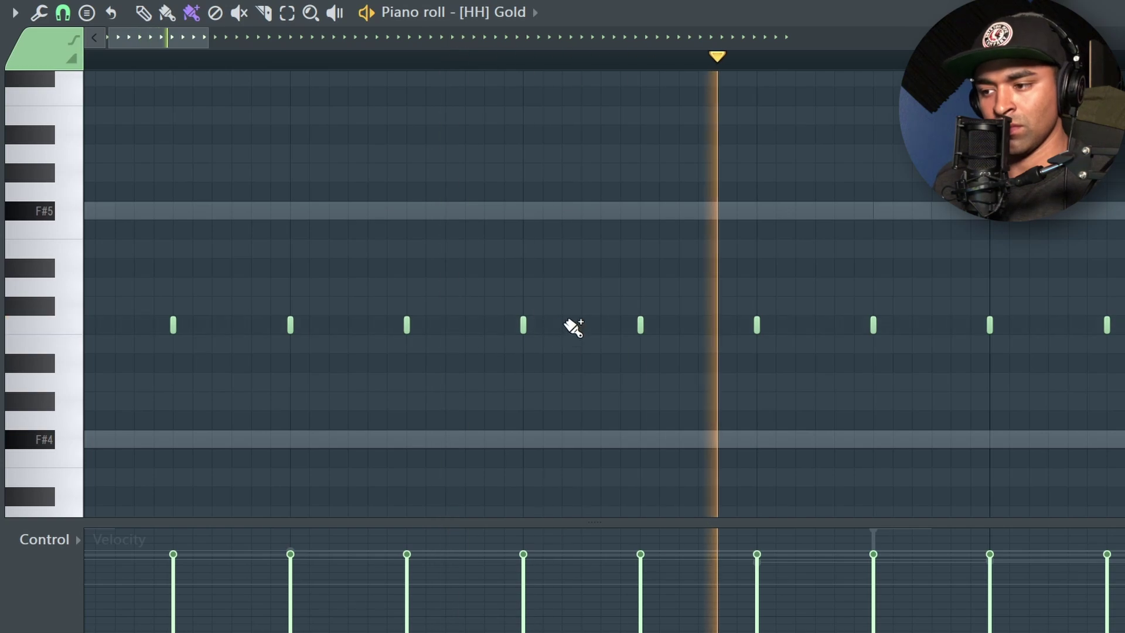
scroll(580, 326, down, 2)
key(space)
key(space)
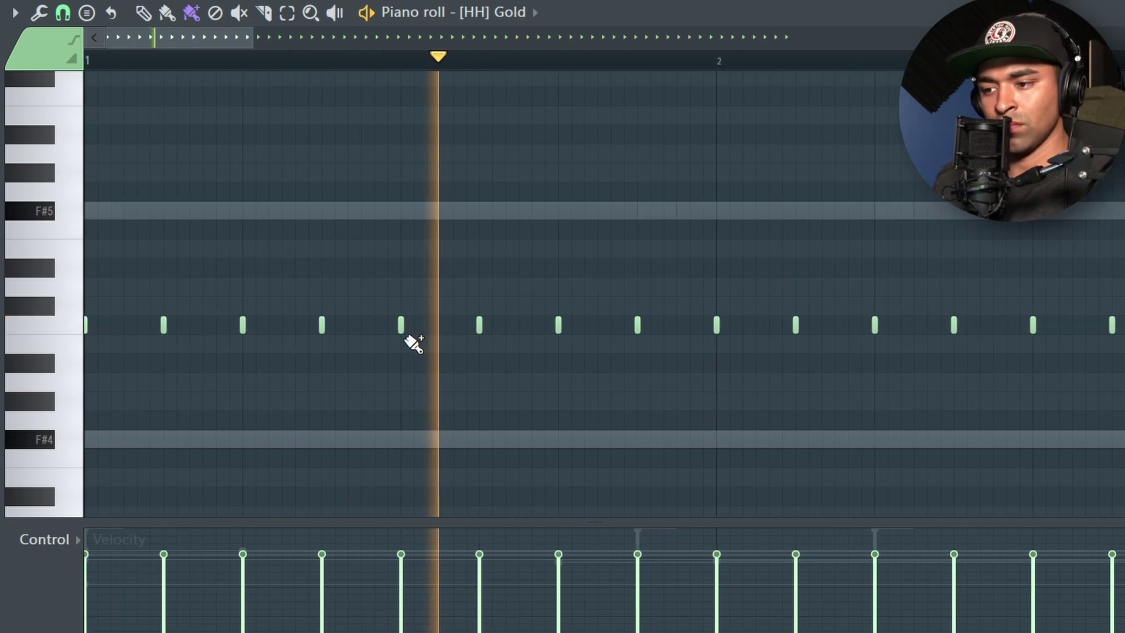
key(space)
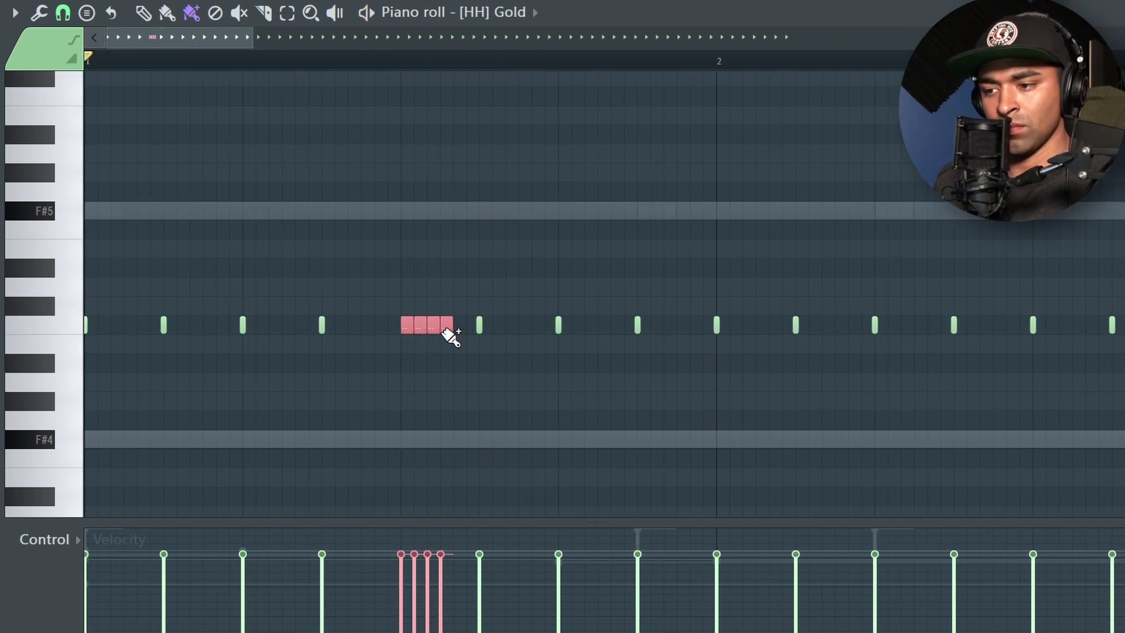
Paint more C5 hi-hat rolls and extra notes between bars 3 and 8, and delete the surplus note near the end of bar 8
scroll(439, 317, down, 4)
key(space)
scroll(798, 193, up, 3)
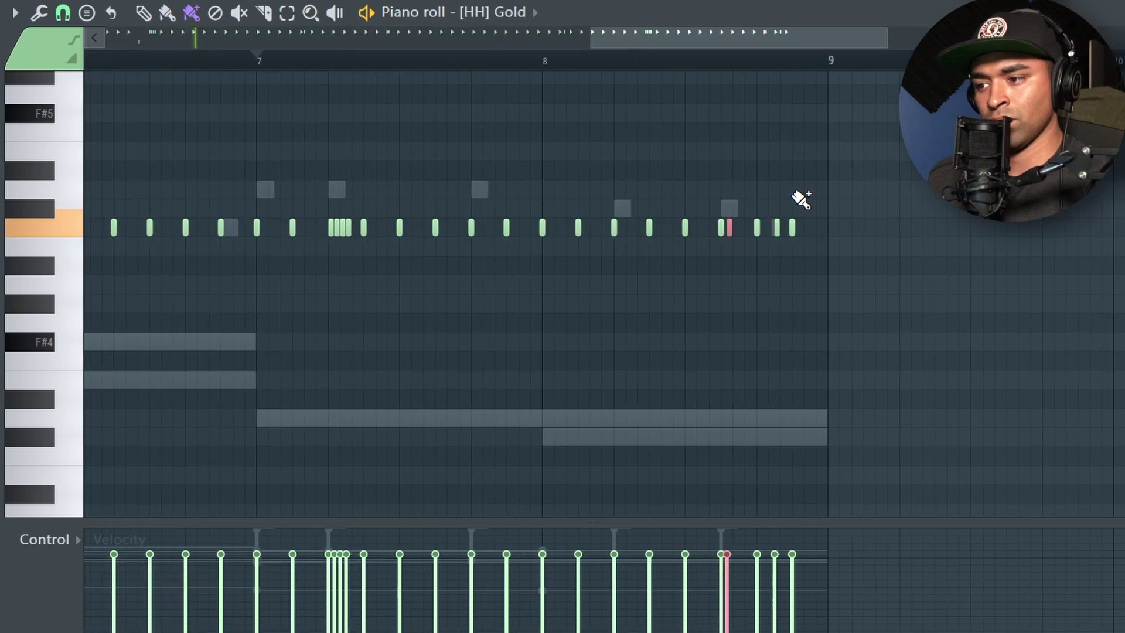
scroll(800, 202, up, 4)
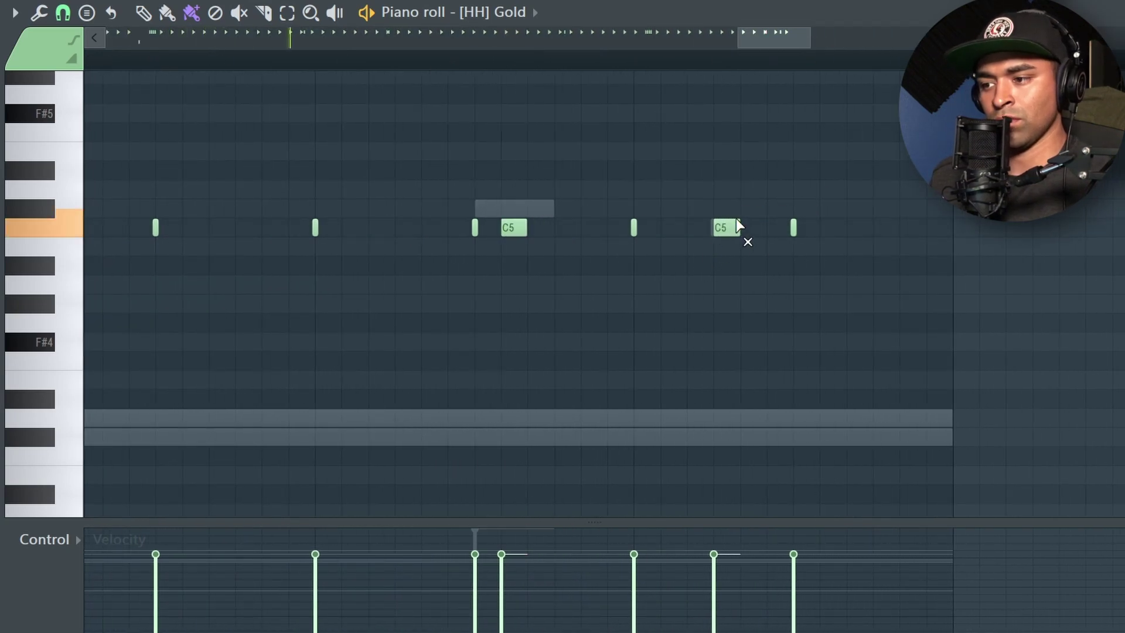
scroll(727, 239, down, 5)
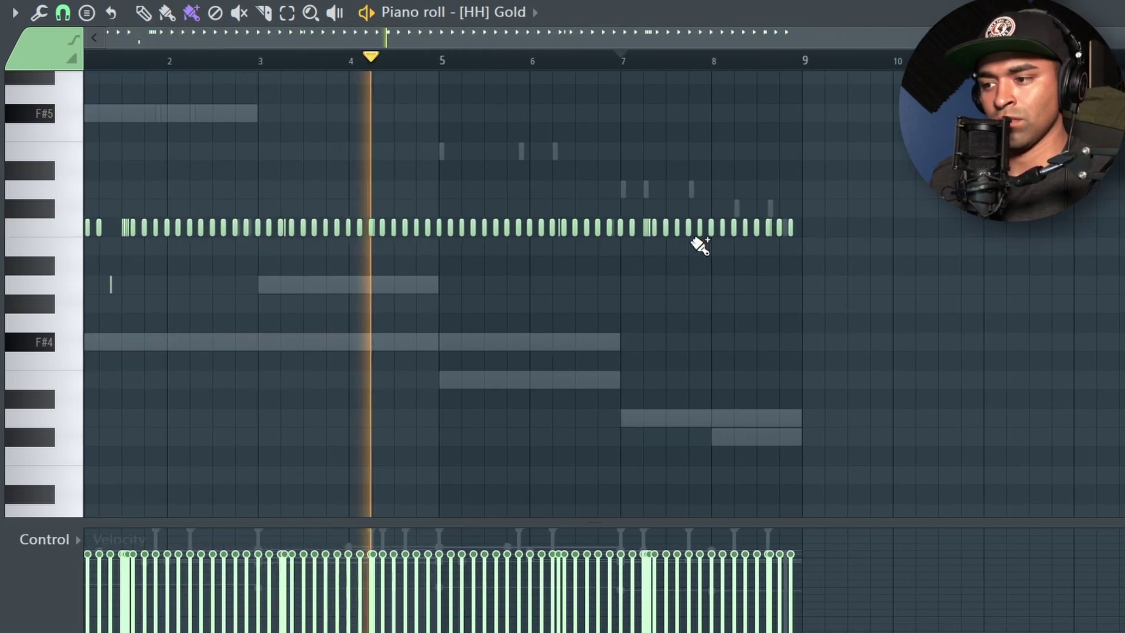
Switch to the Draw tool and add a lower A4 hi-hat note on beat 2 of bar 8
click(144, 13)
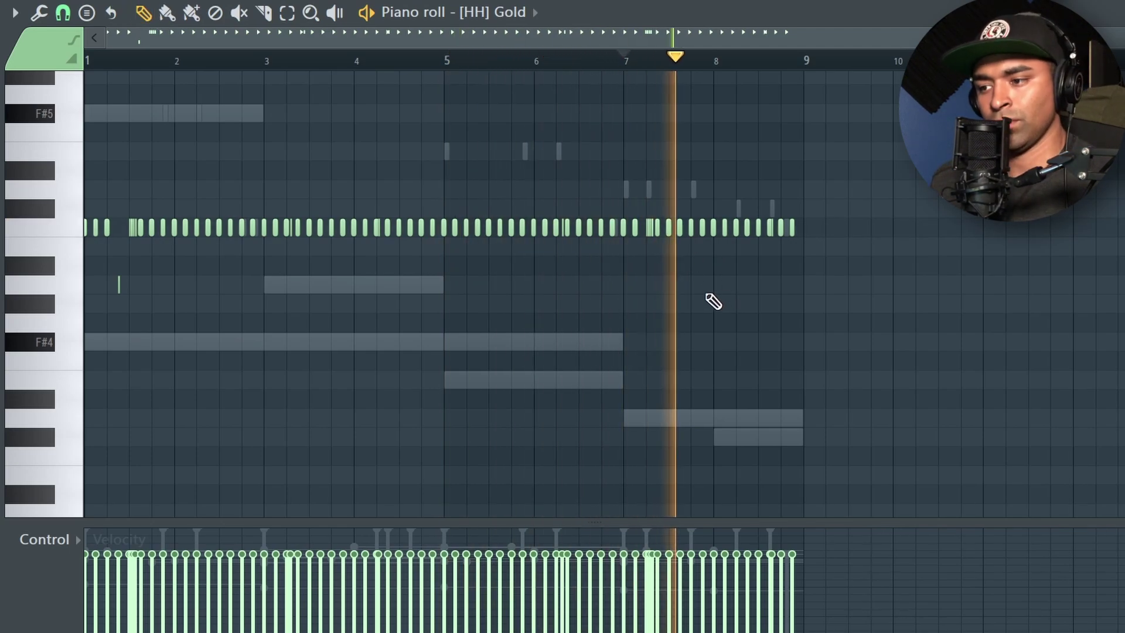
scroll(762, 223, up, 4)
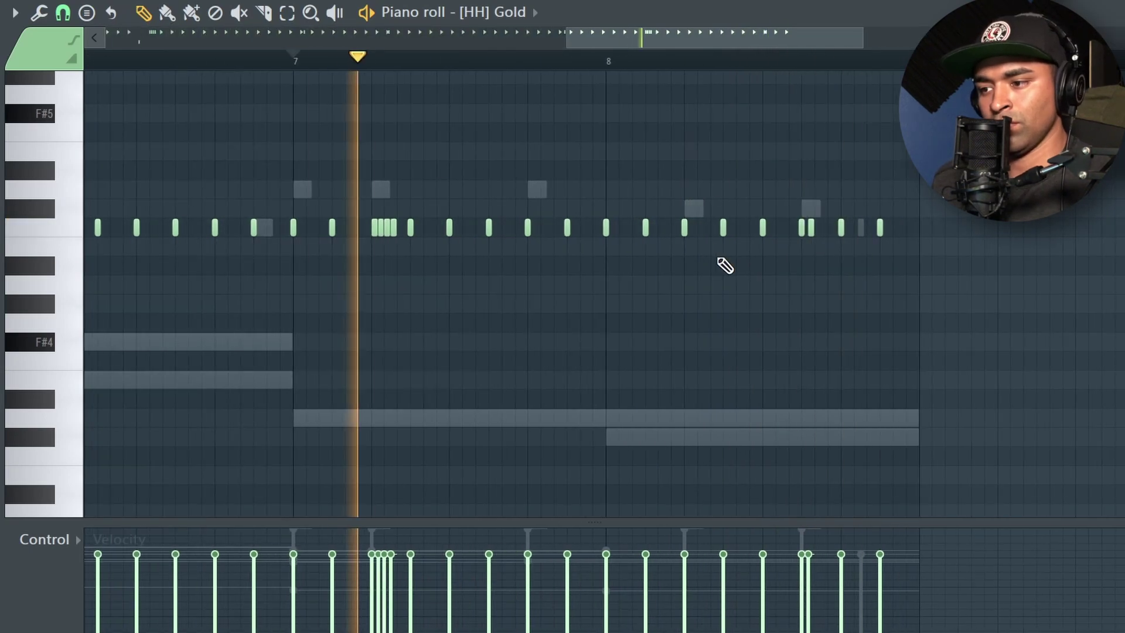
scroll(674, 270, up, 3)
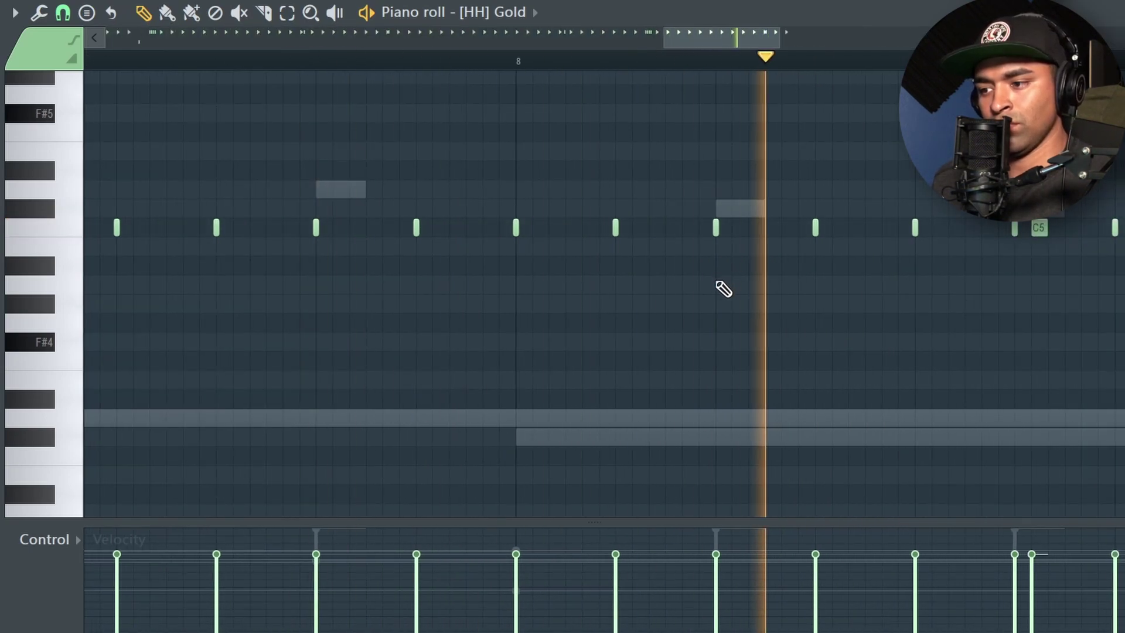
click(722, 285)
scroll(907, 276, down, 4)
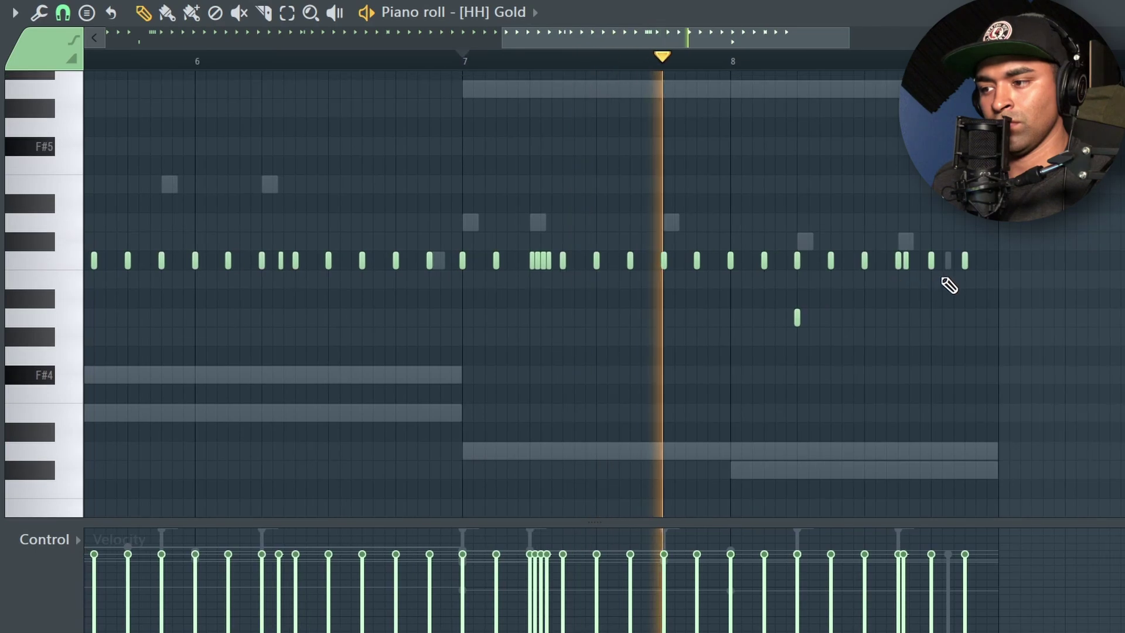
scroll(909, 306, up, 4)
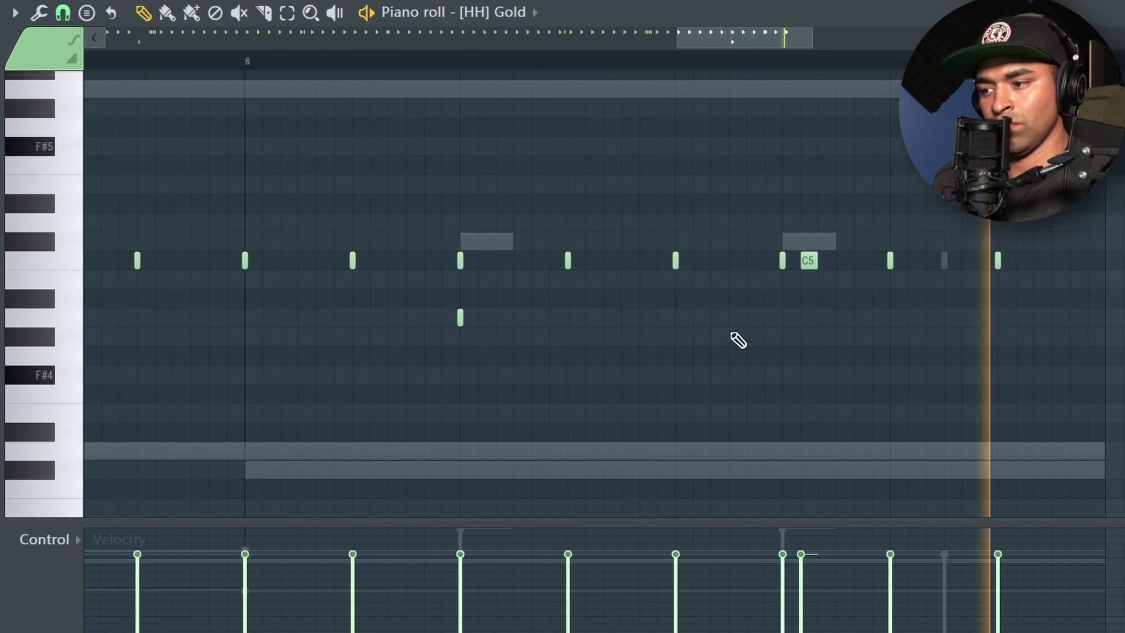
Switch to the Analog Lab V #2 notes and delete the B5 note in bar 6
key(Down)
right_click(580, 256)
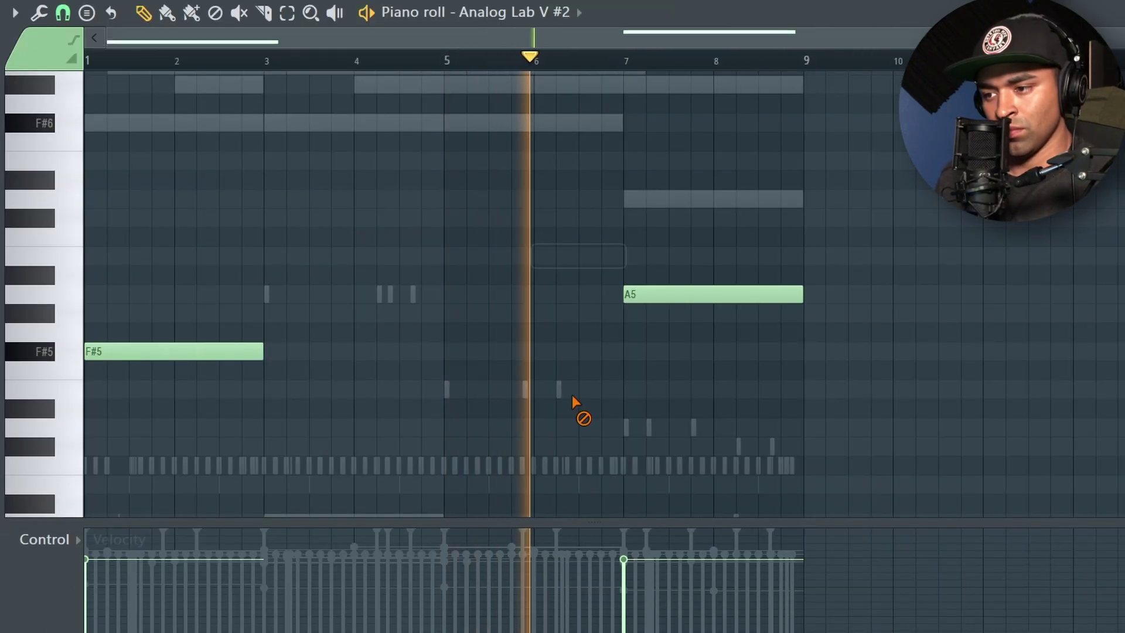